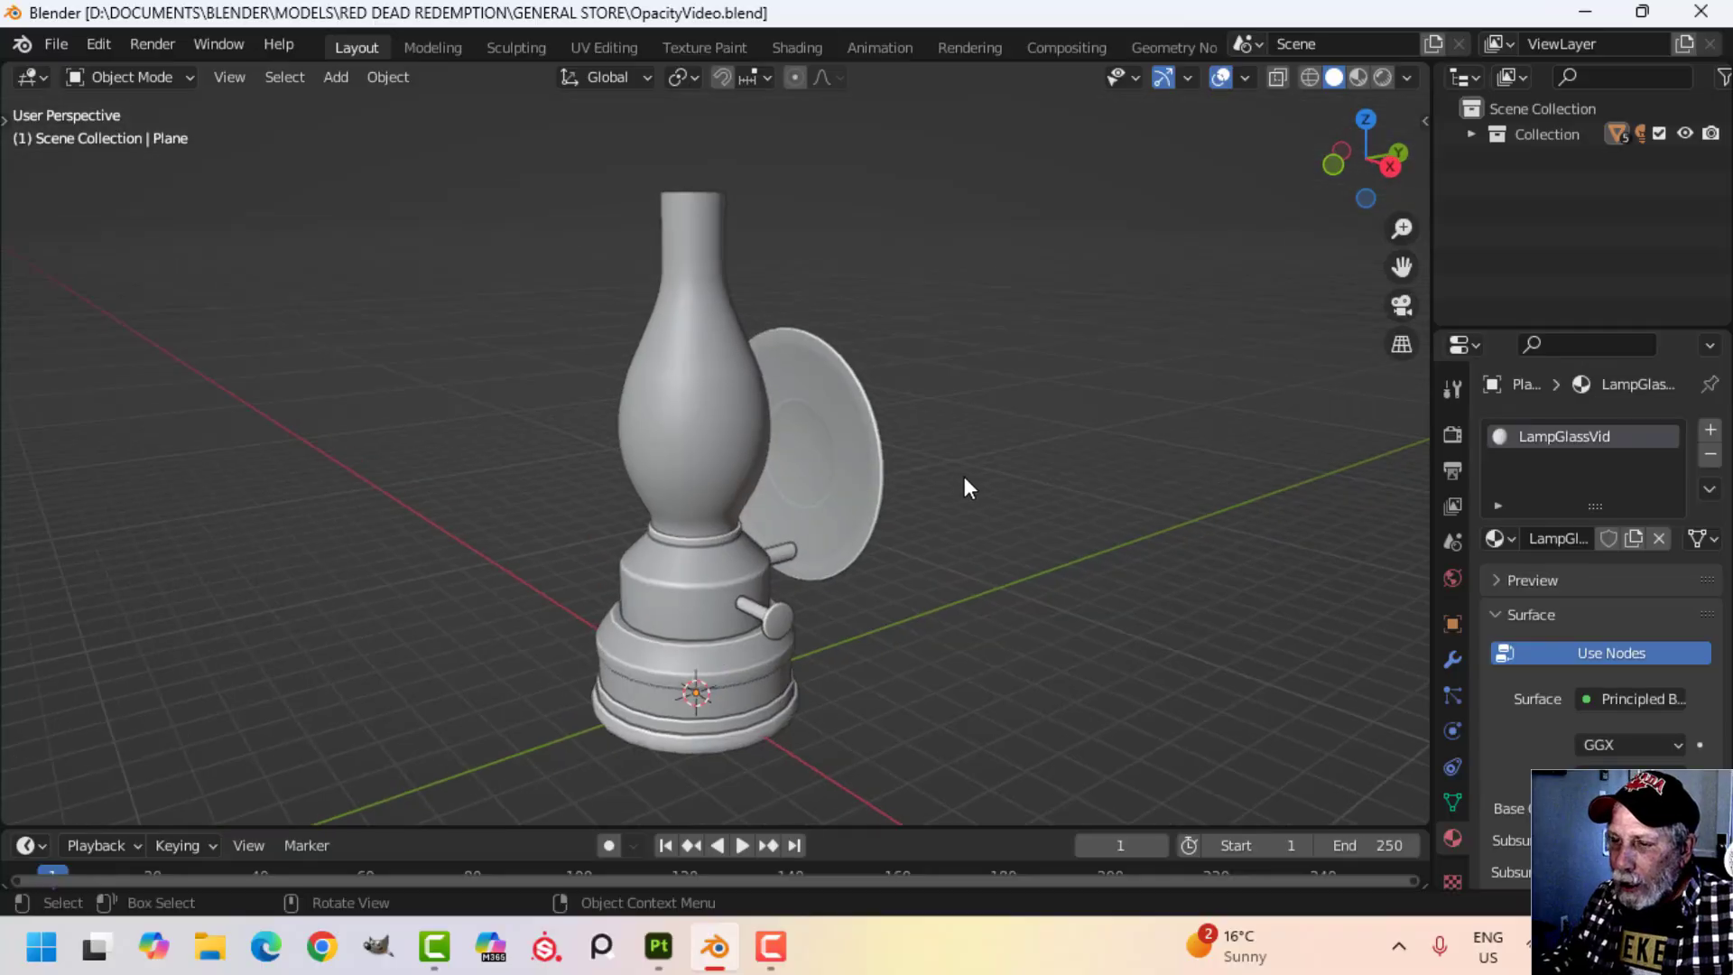
Check which materials are assigned to the lamp's glass chimney, reflector and body by selecting each part.
scroll(962, 479, "down", 1)
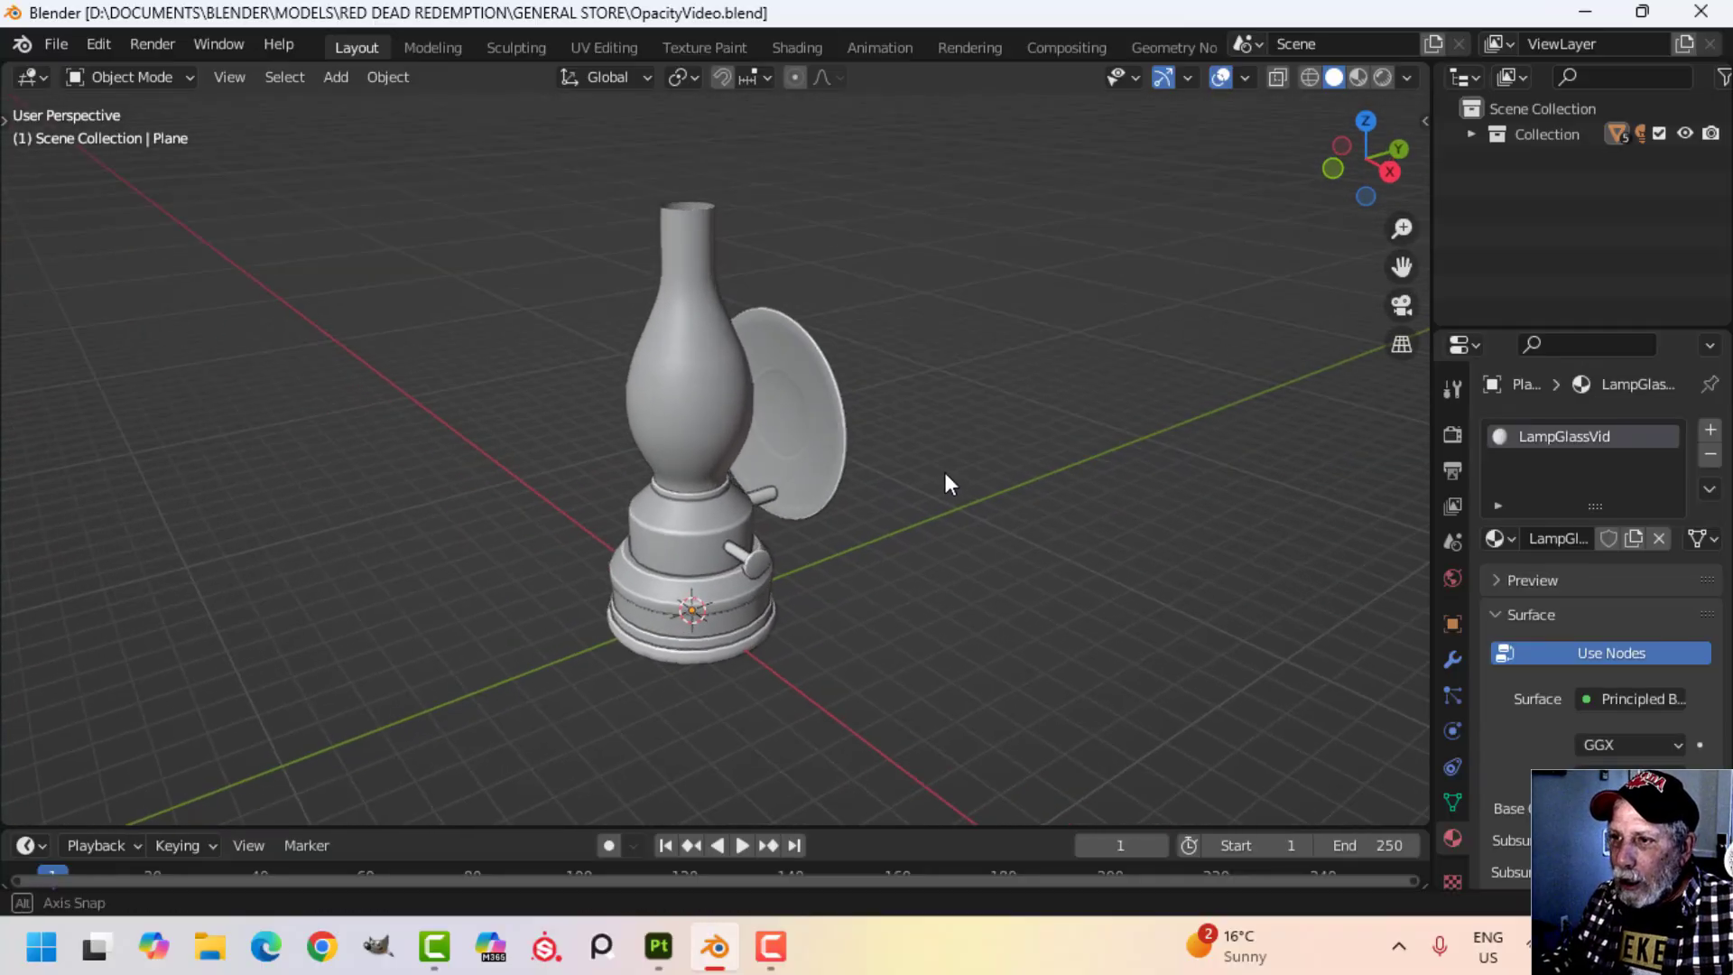
scroll(944, 474, "up", 2)
left_click(764, 417)
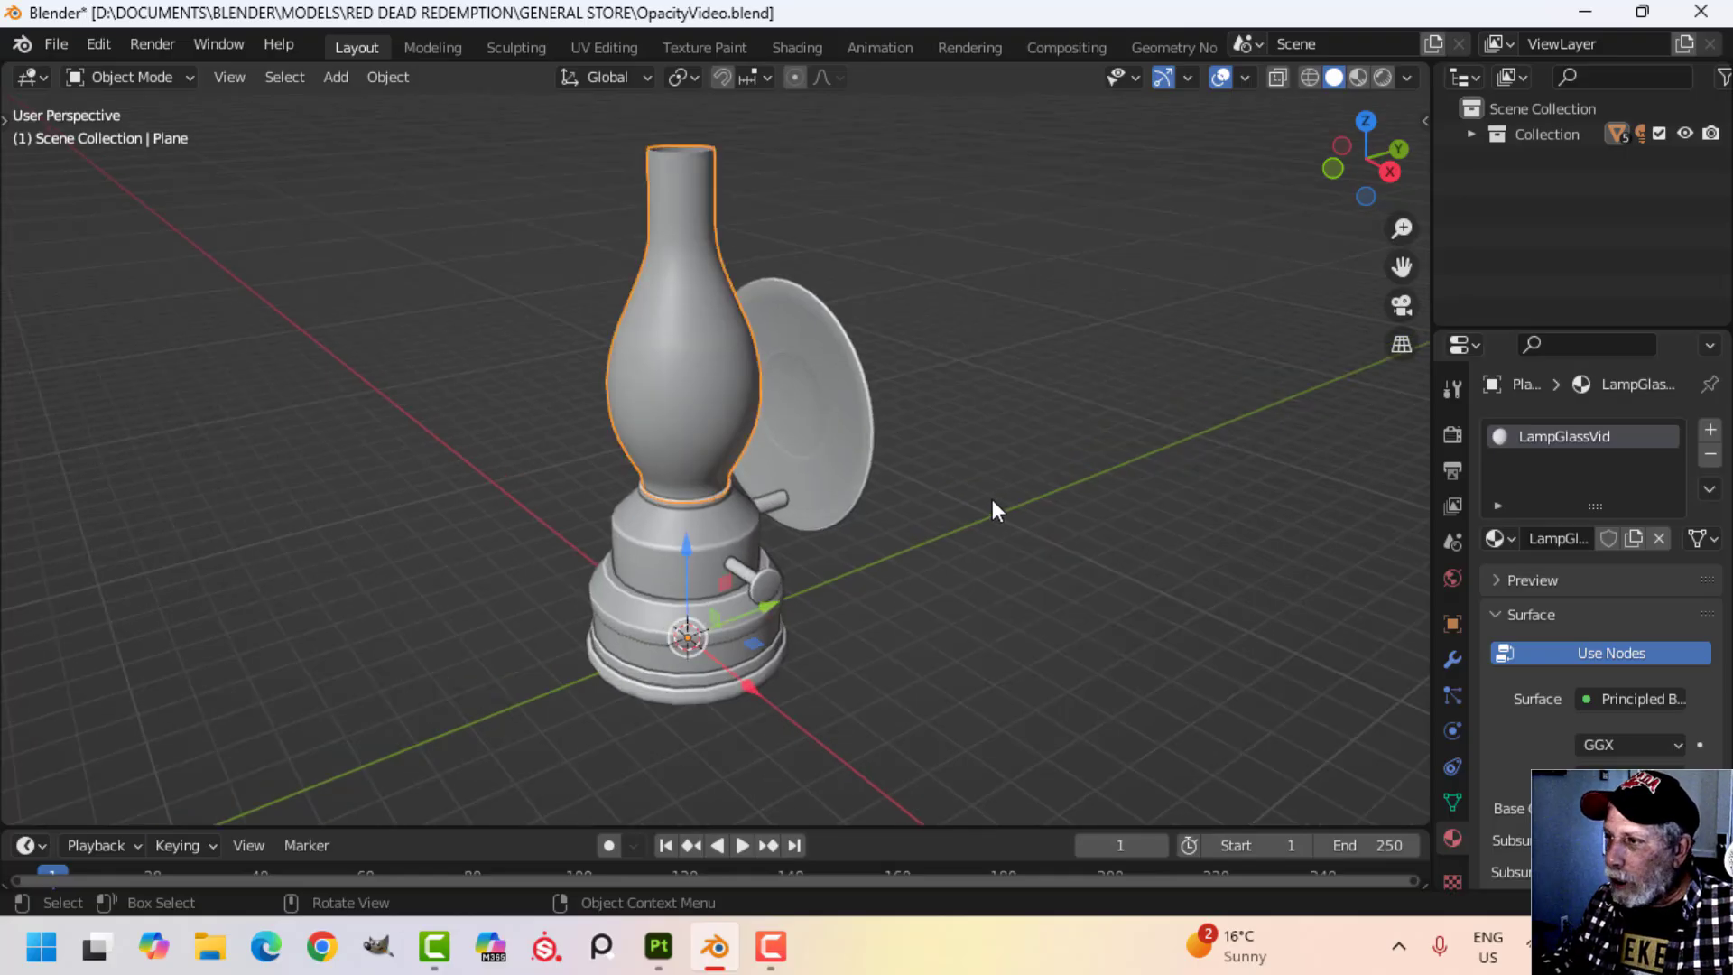
scroll(993, 501, "down", 1)
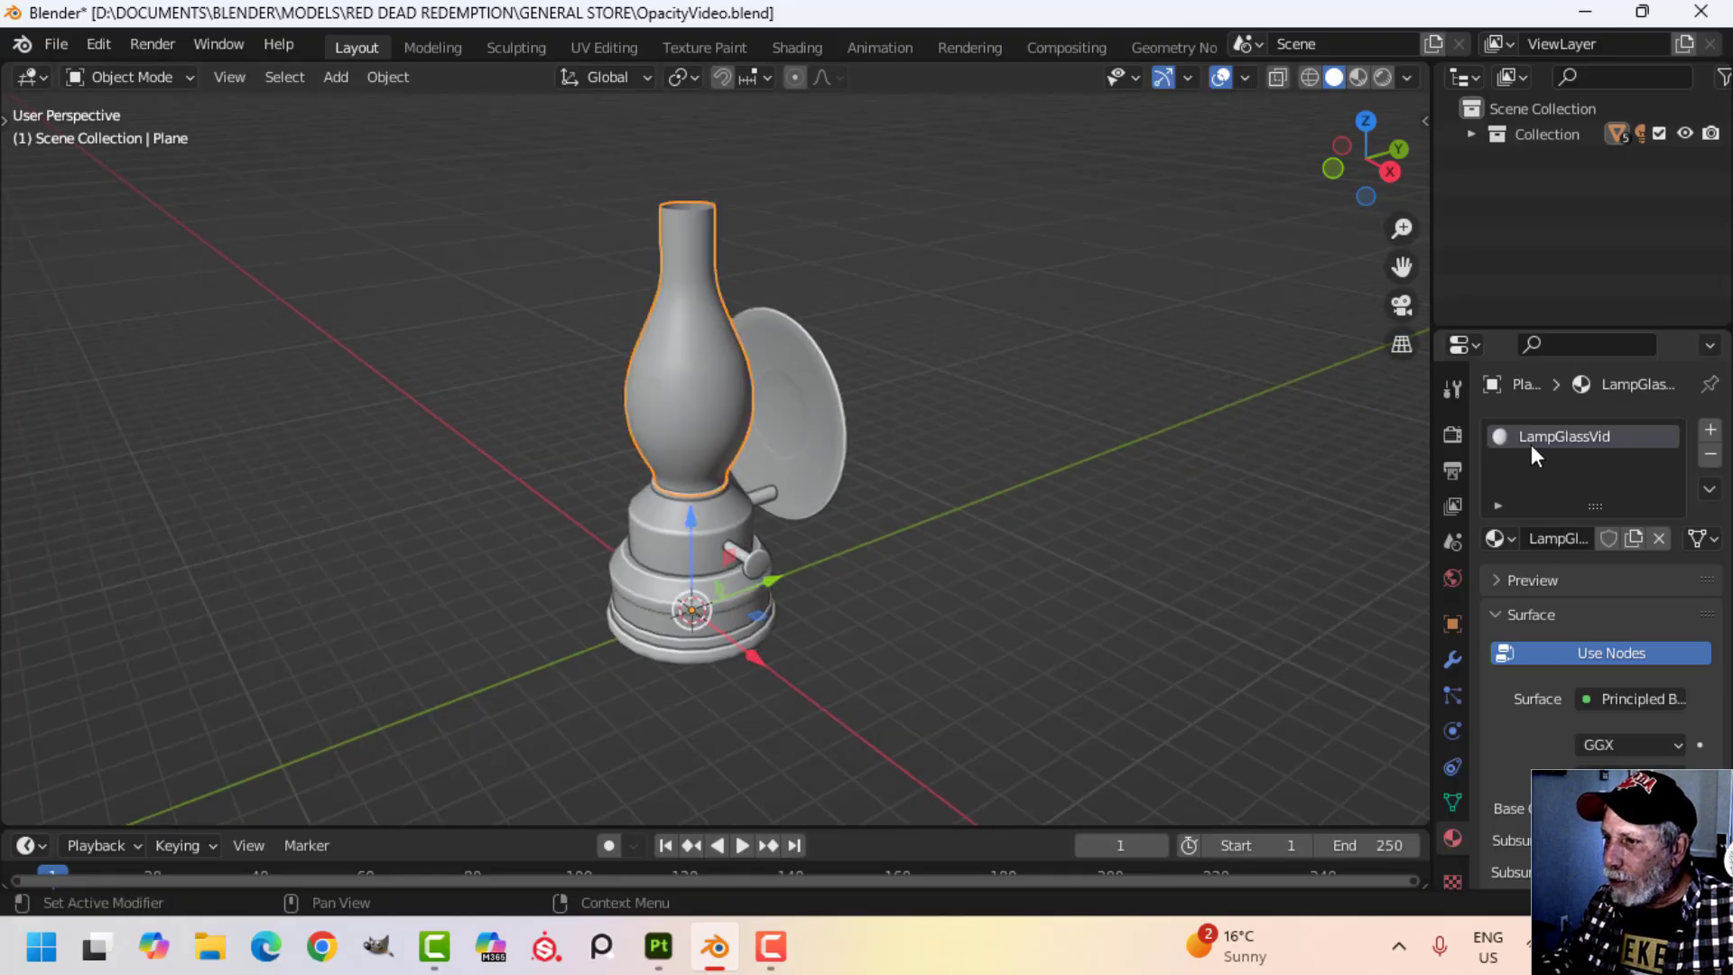
left_click(814, 447)
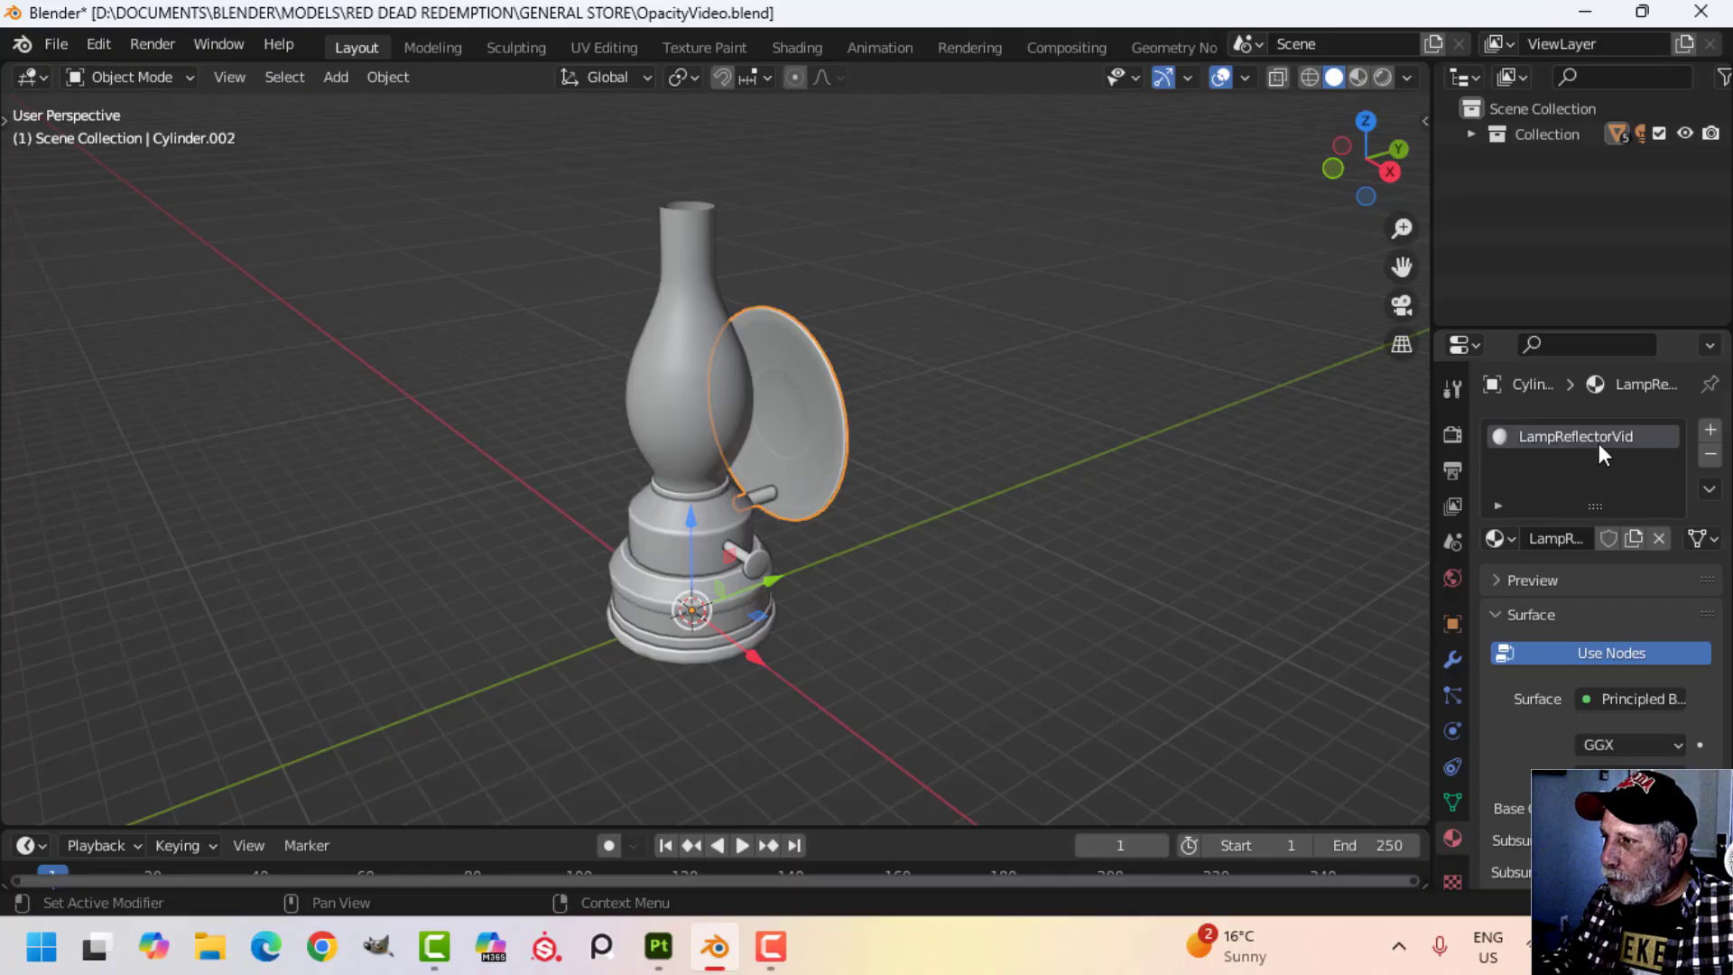
left_click(750, 534)
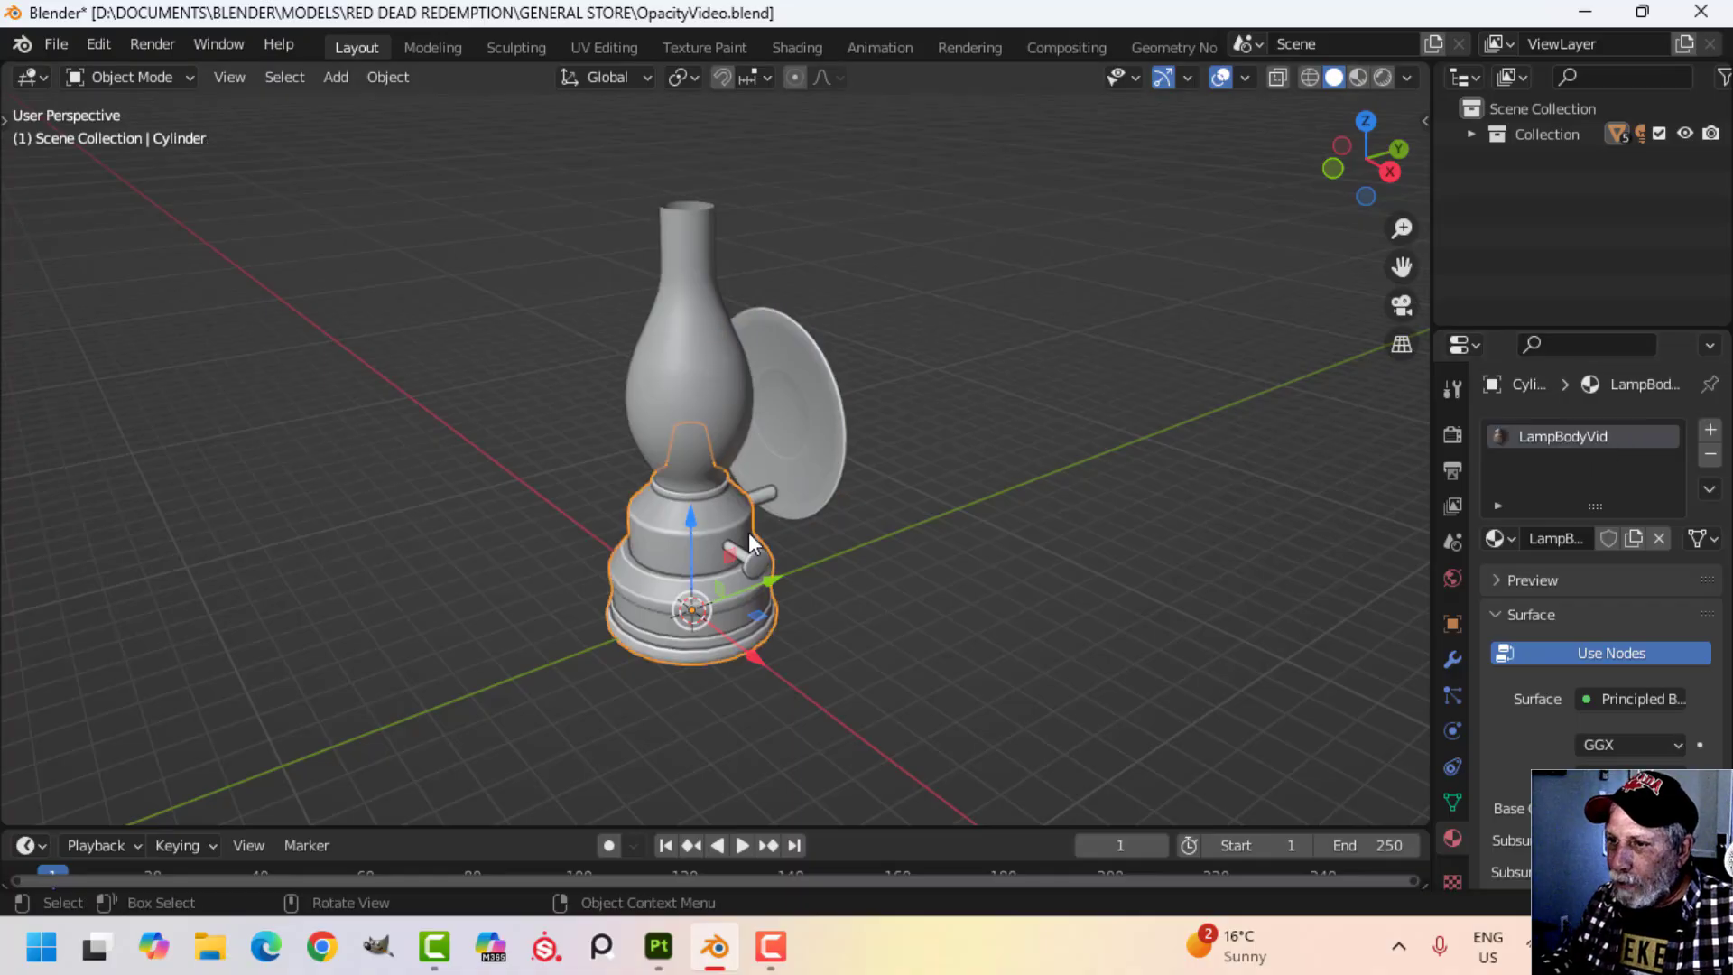
left_click(944, 465)
scroll(894, 469, "down", 2)
scroll(835, 477, "up", 2)
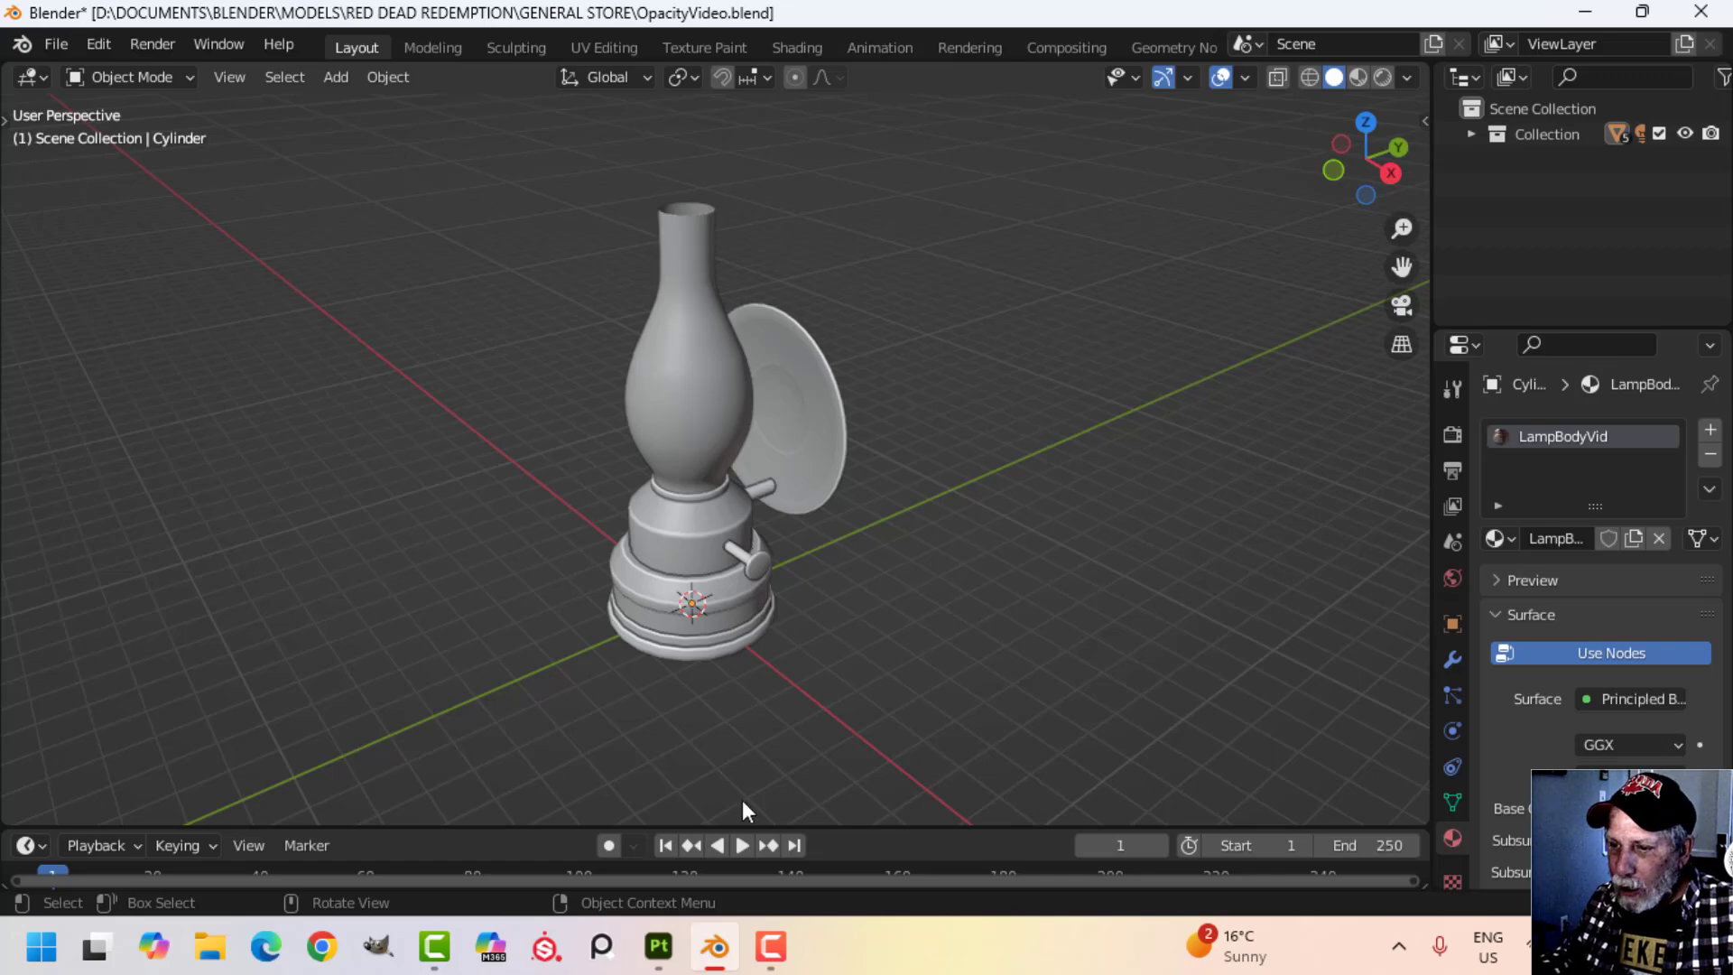
Switch to Substance 3D Painter, toggle the lamp glass's visibility off and on, and show the LampGlassVid texture set's layers.
left_click(659, 947)
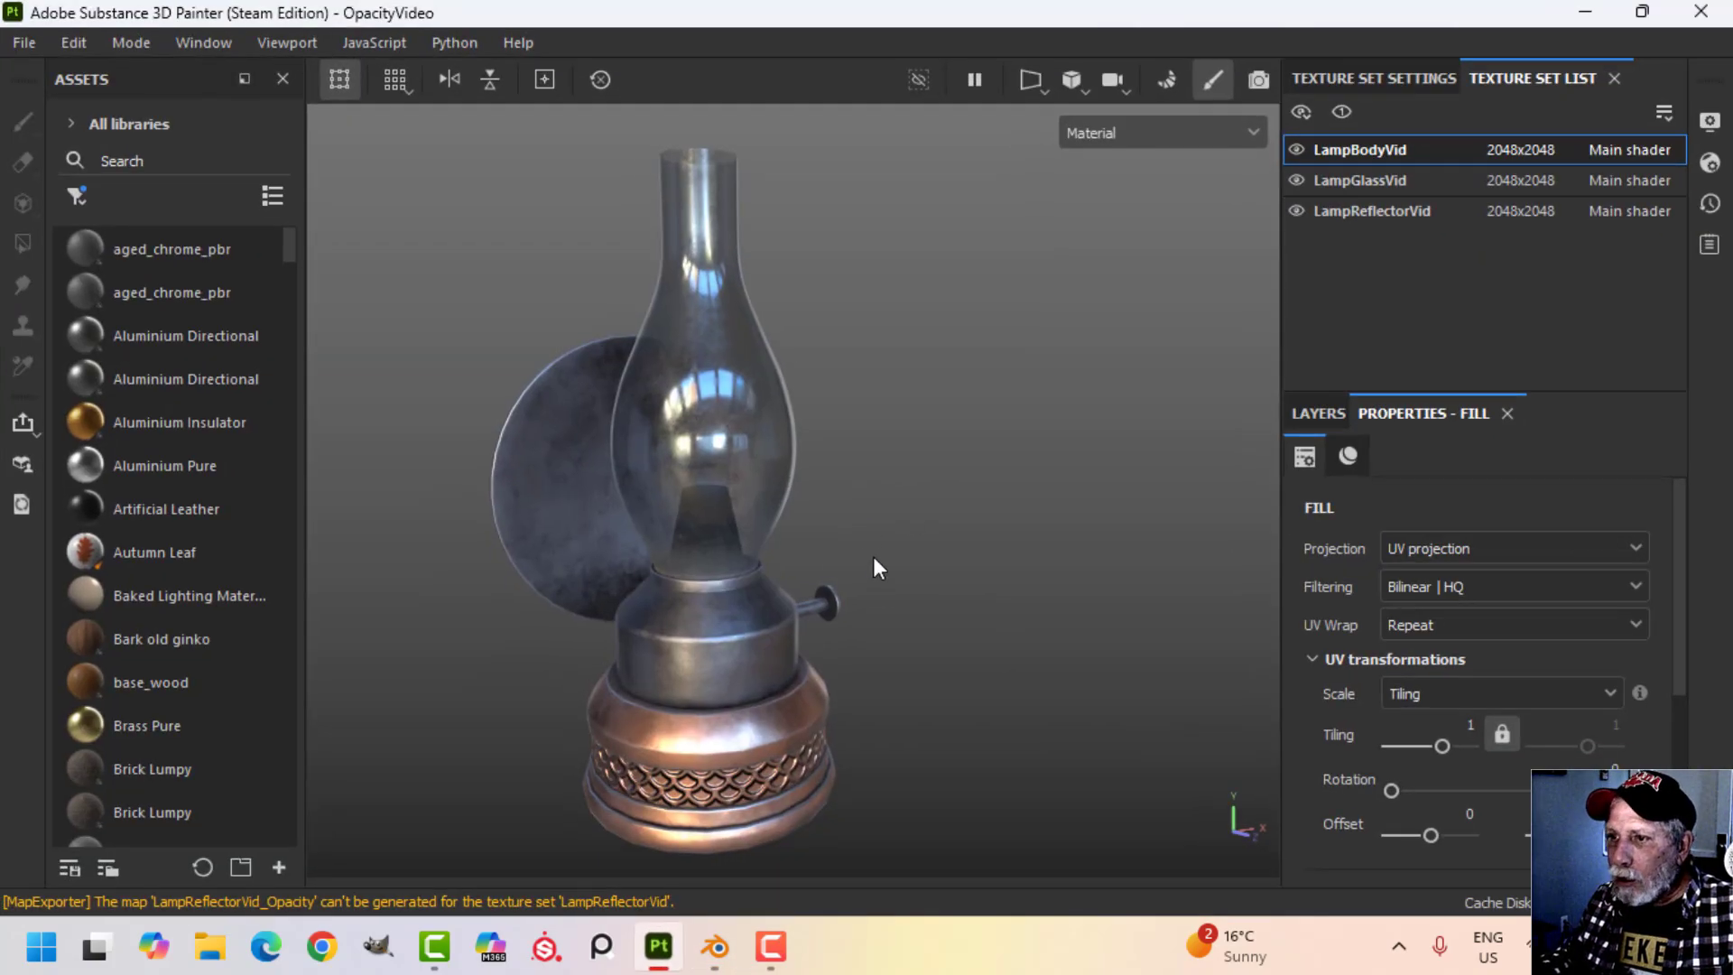
scroll(874, 556, "down", 1)
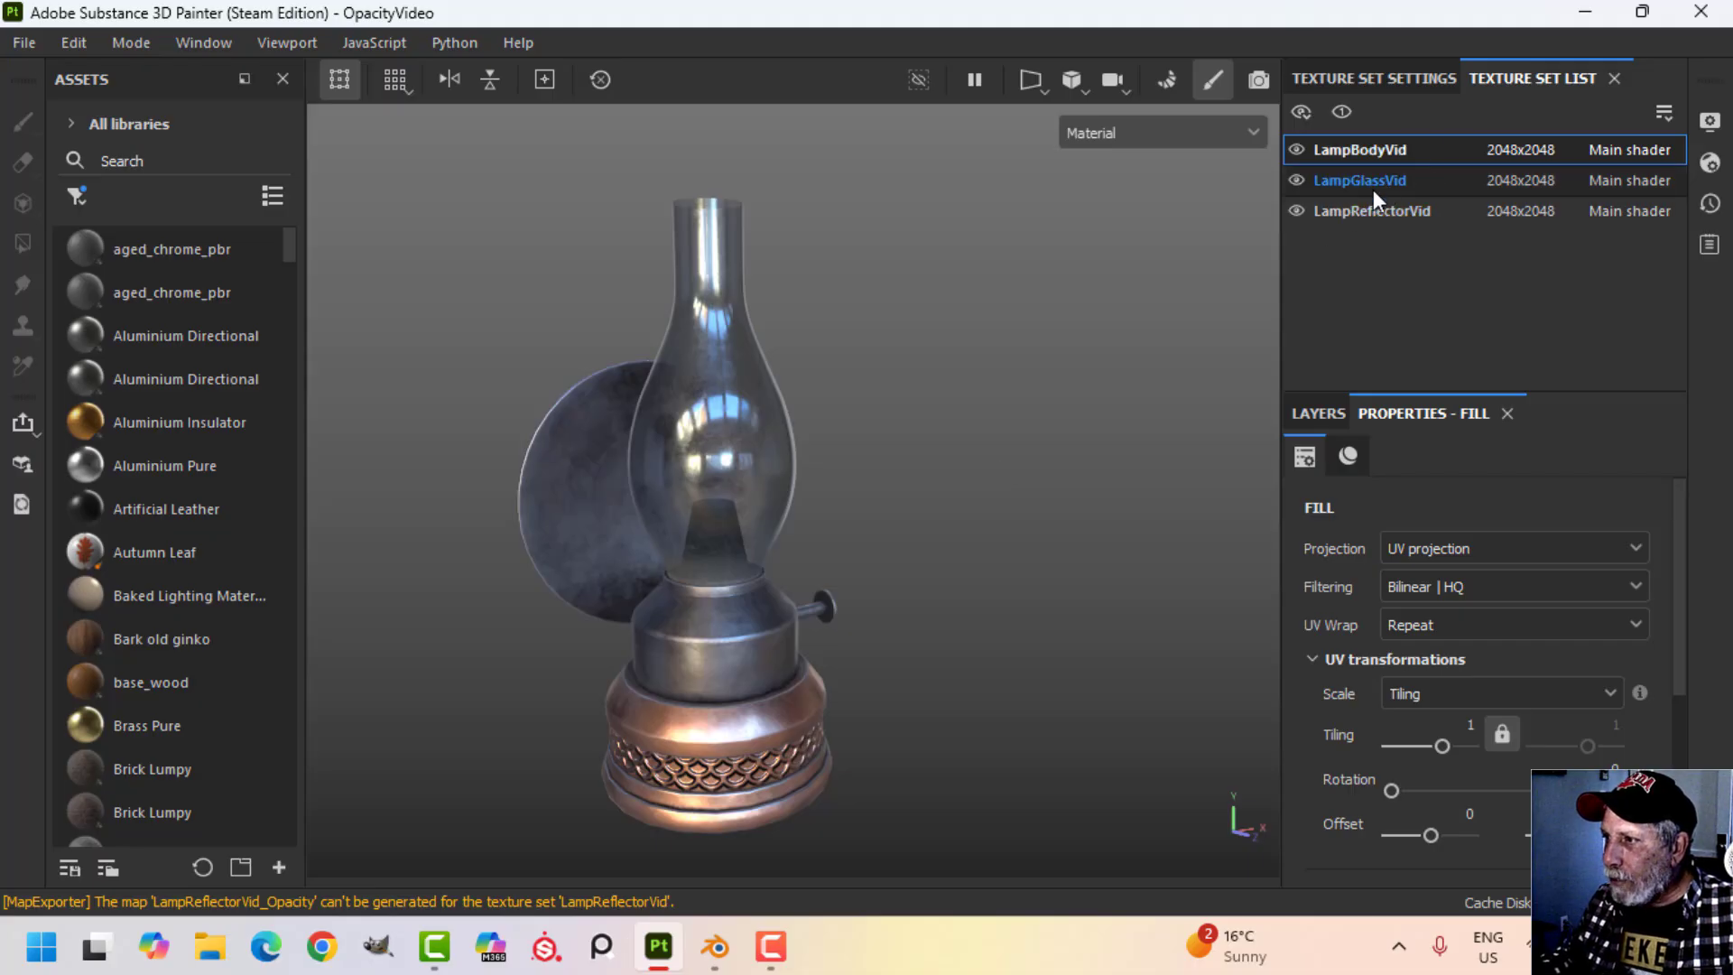
left_click(1301, 182)
left_click(1301, 180)
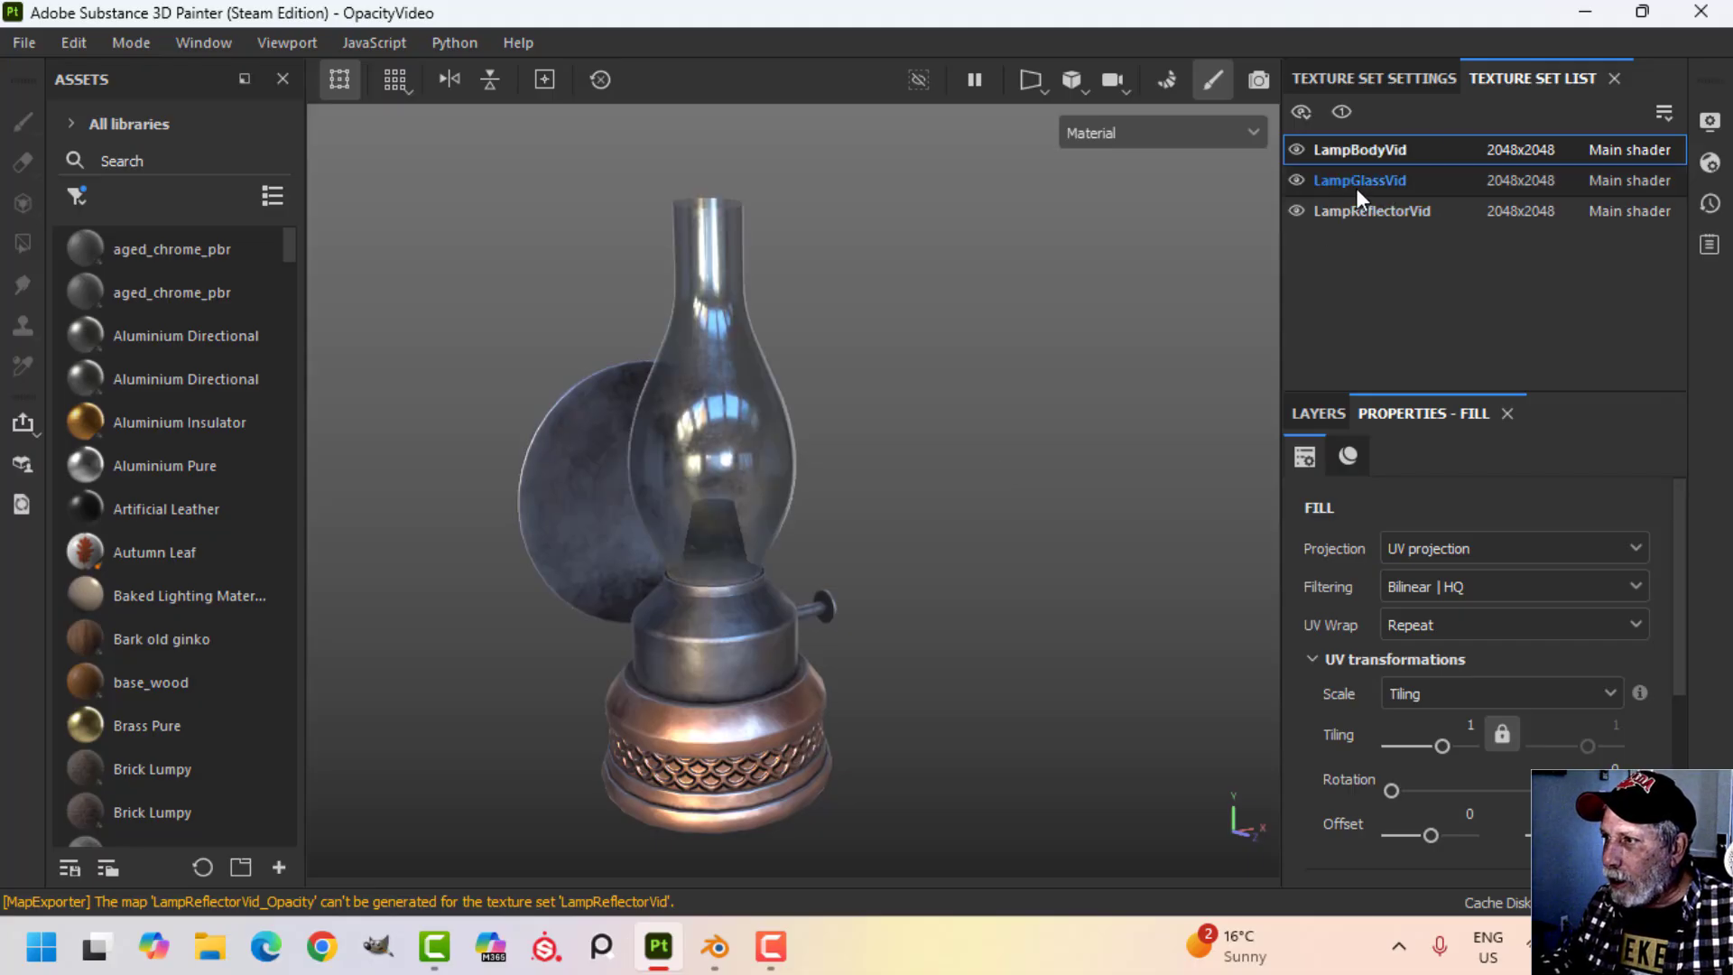
left_click(1356, 185)
left_click(1320, 415)
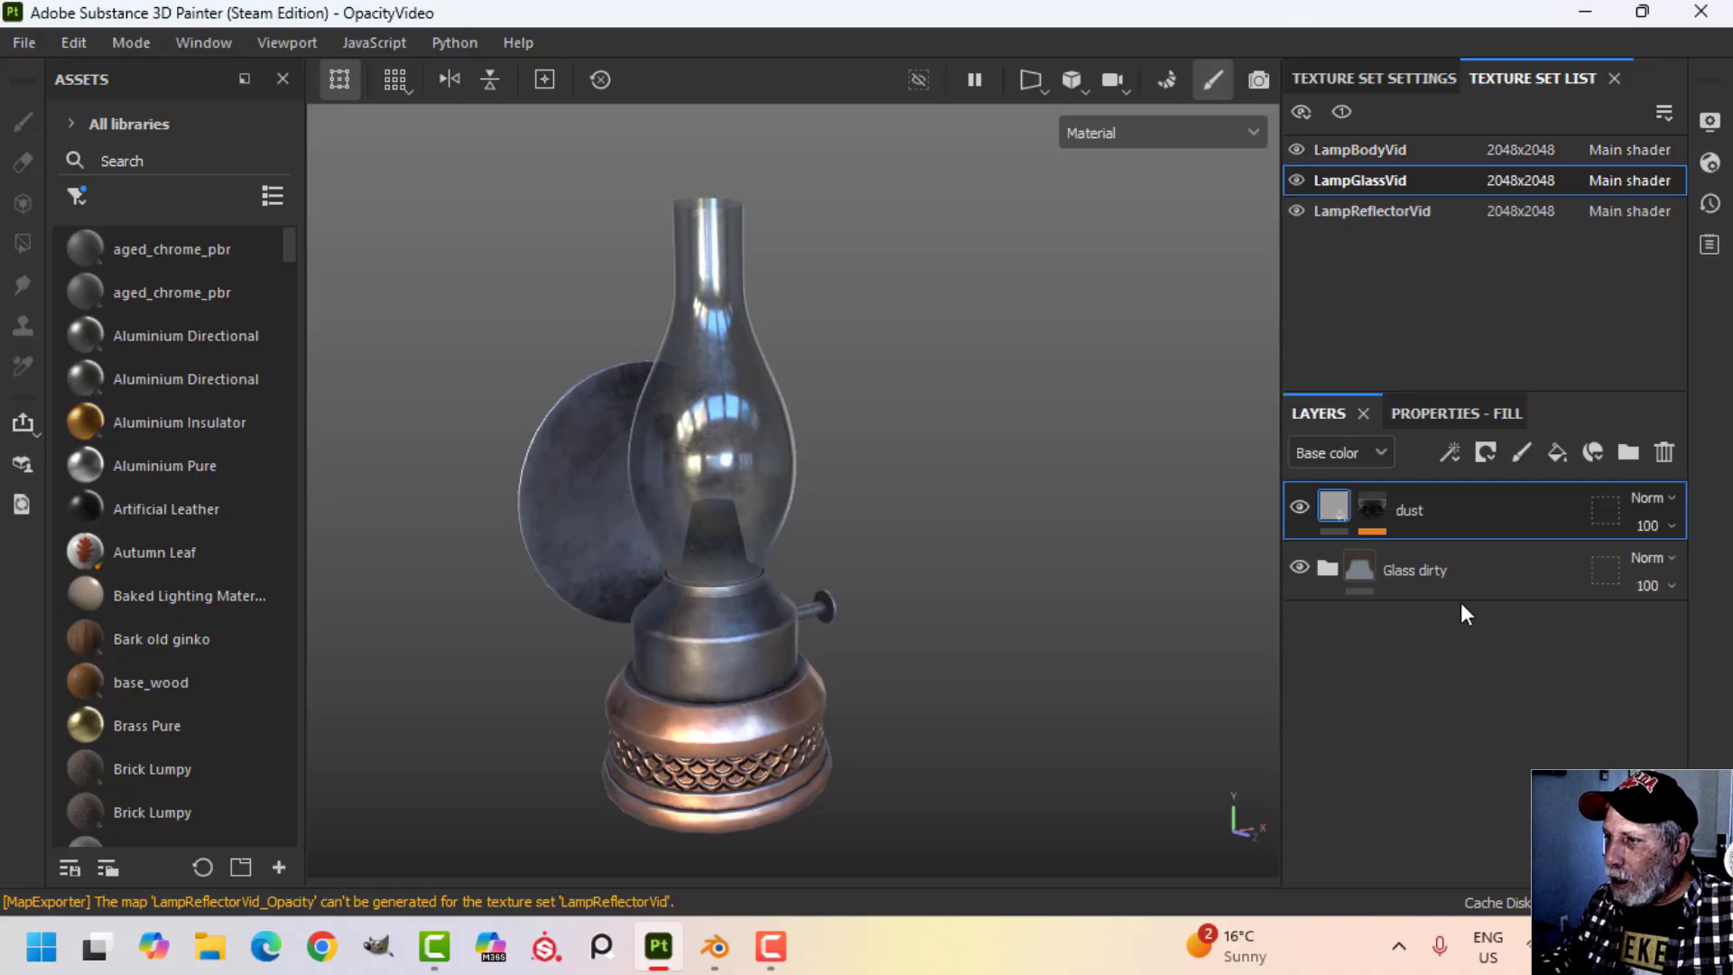
Filter the assets to smart materials, search for "glass", and inspect the glass on the lamp.
left_click(86, 194)
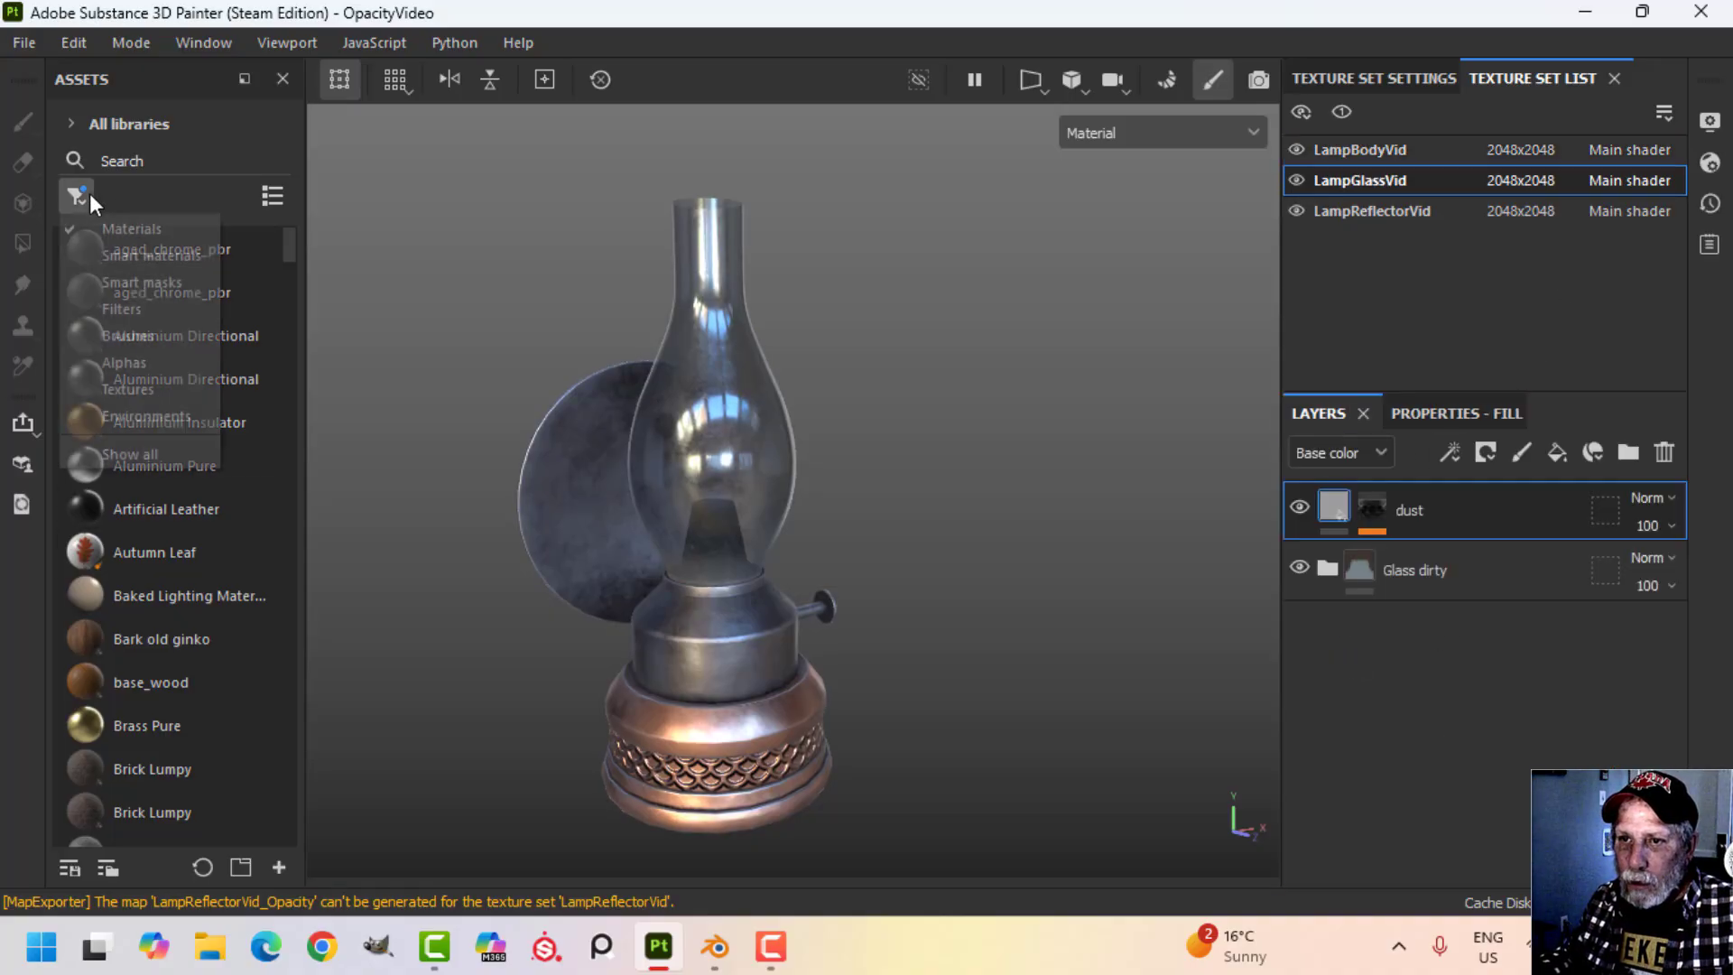
left_click(141, 251)
left_click(190, 157)
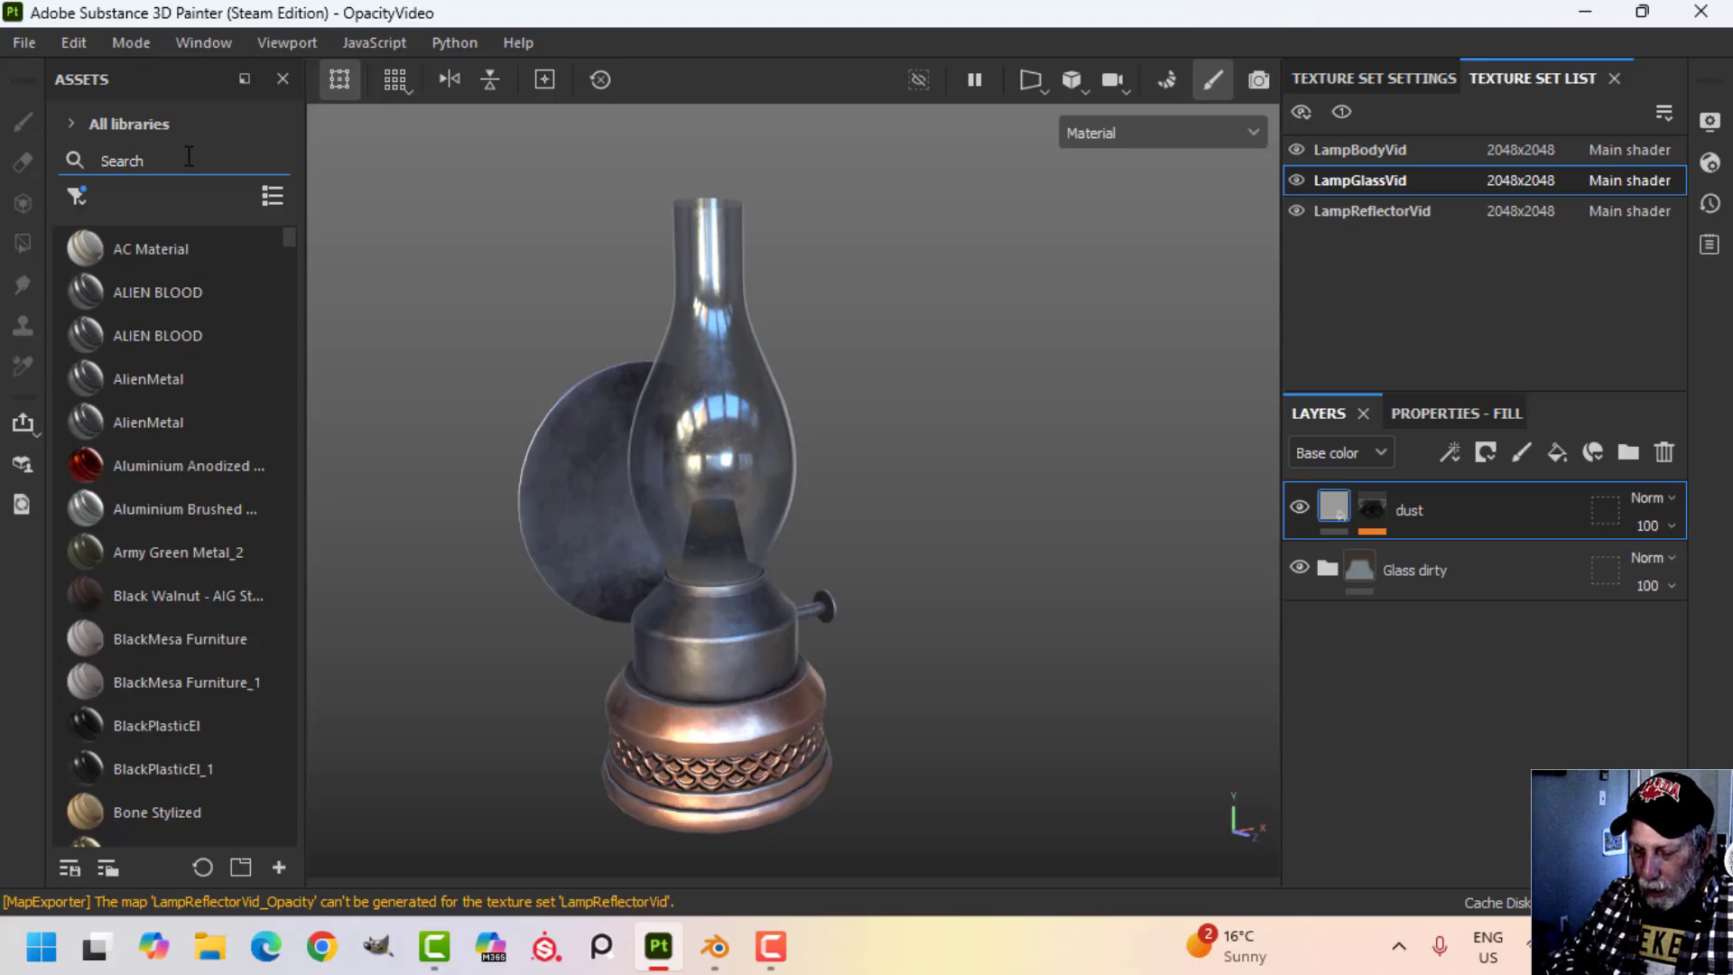
type("glass")
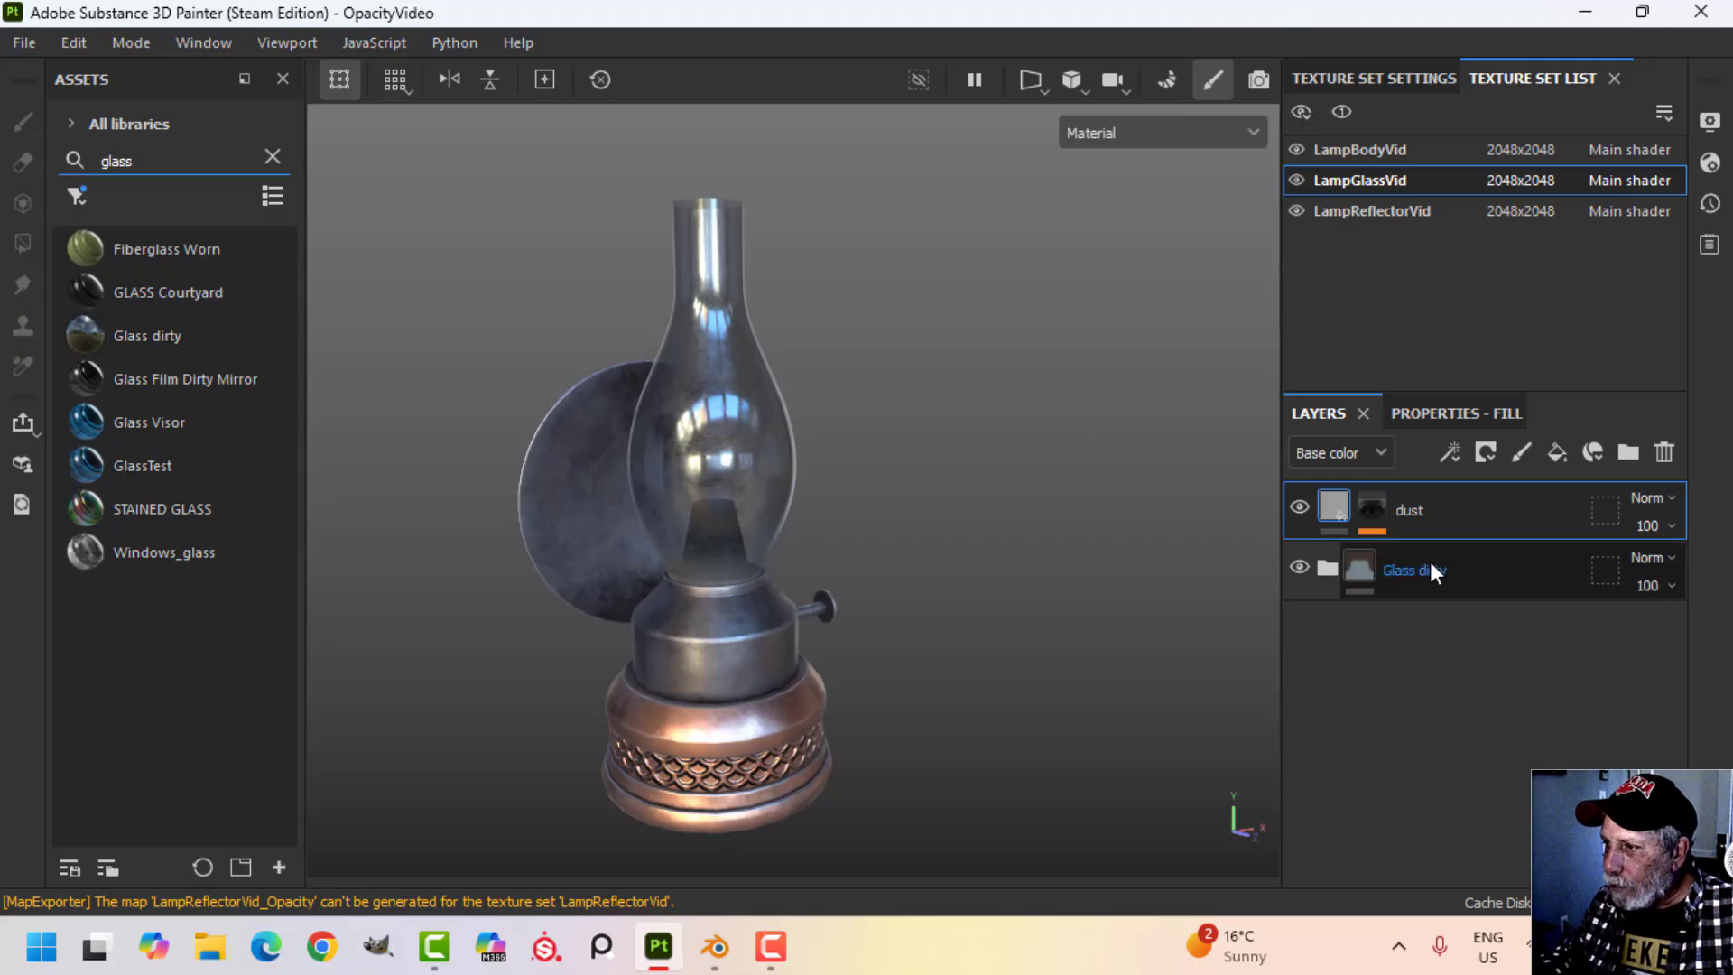
scroll(719, 479, "up", 2)
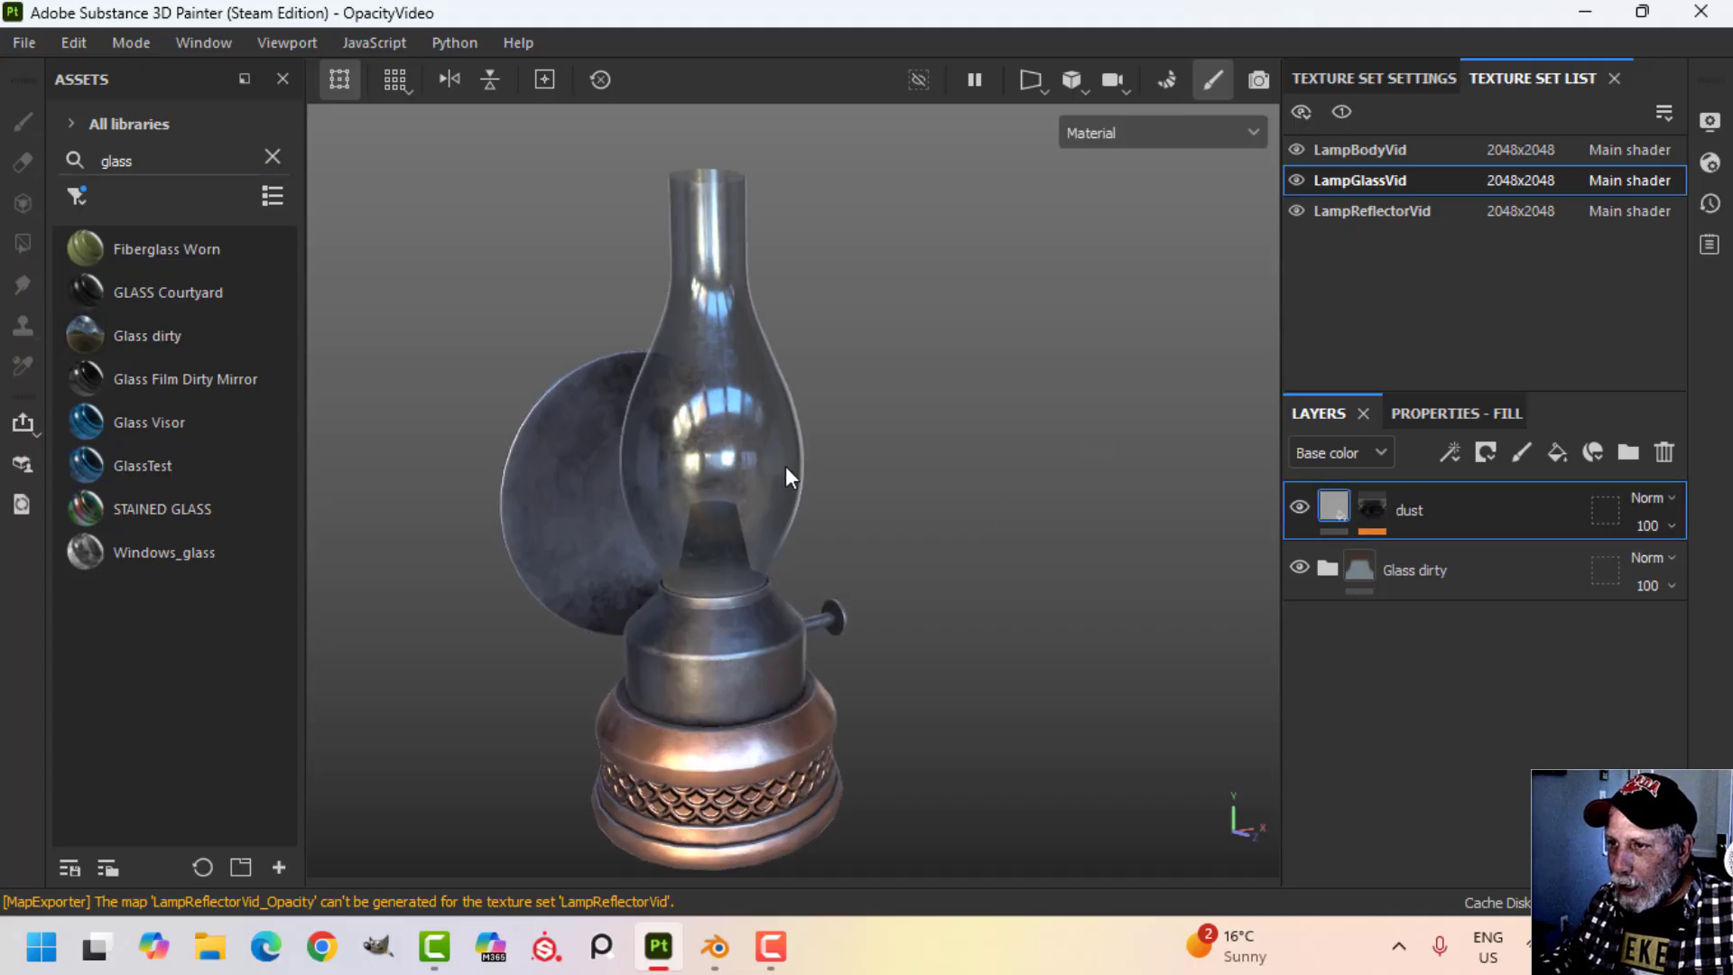
left_click_drag(947, 478, 858, 421, "alt")
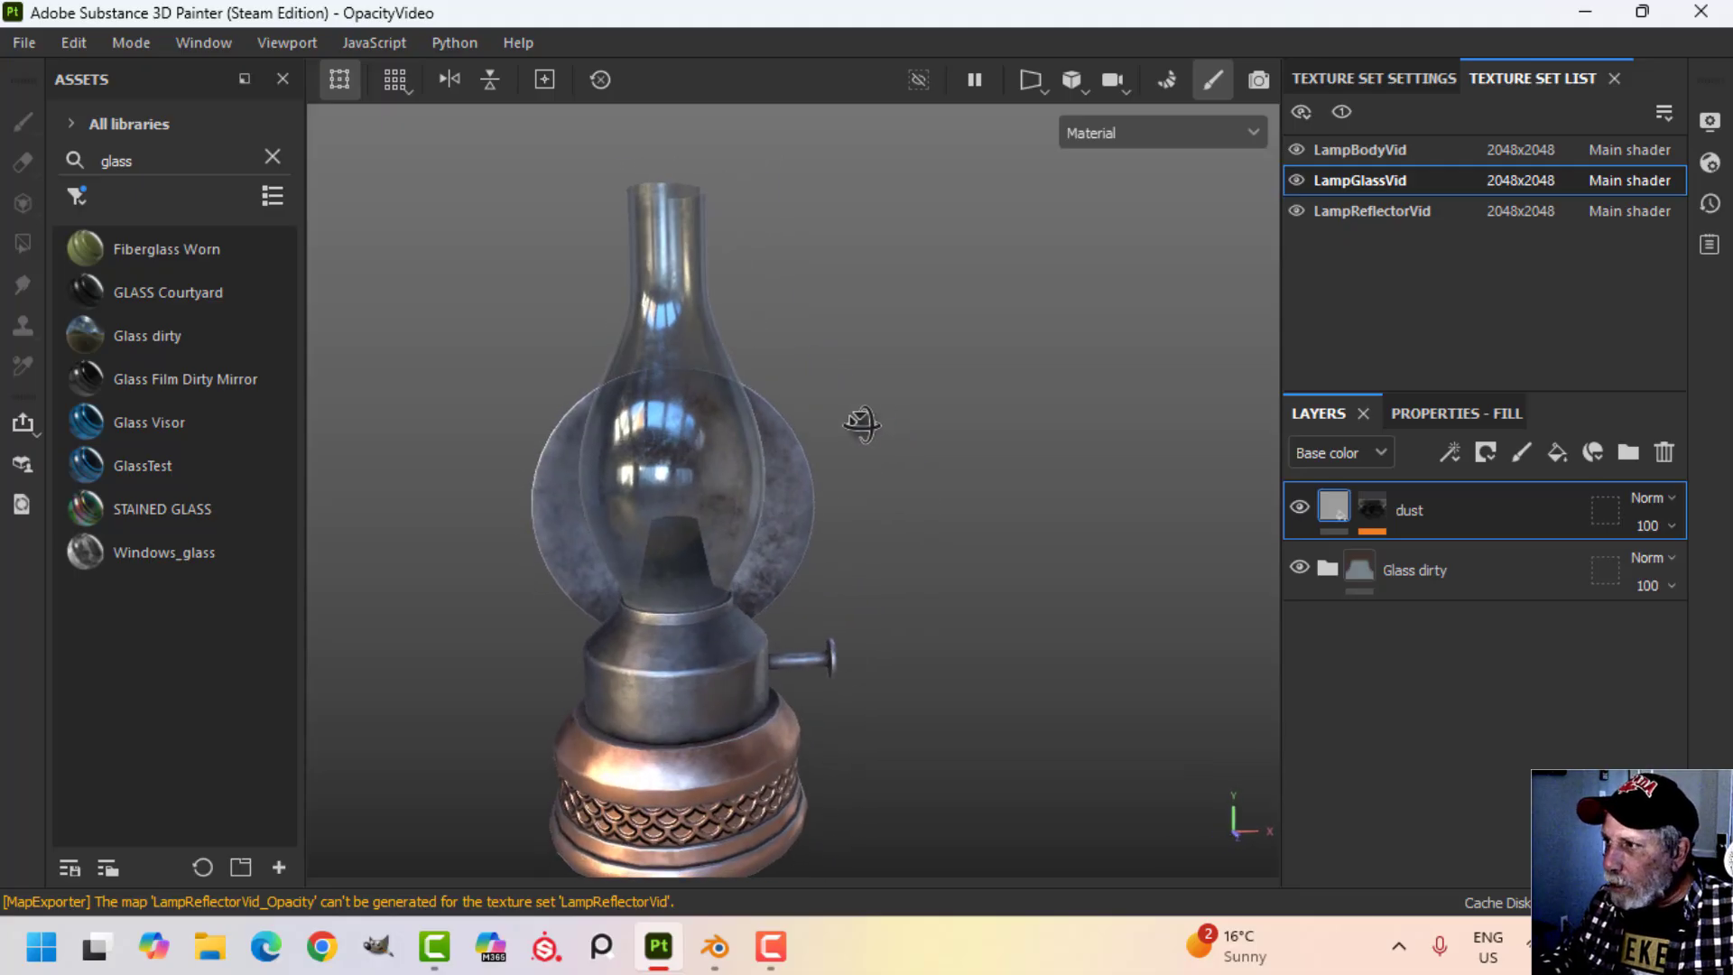
Set the main shader to pbr-metal-rough-with-alpha-blending and view the lamp glass.
left_click(1710, 163)
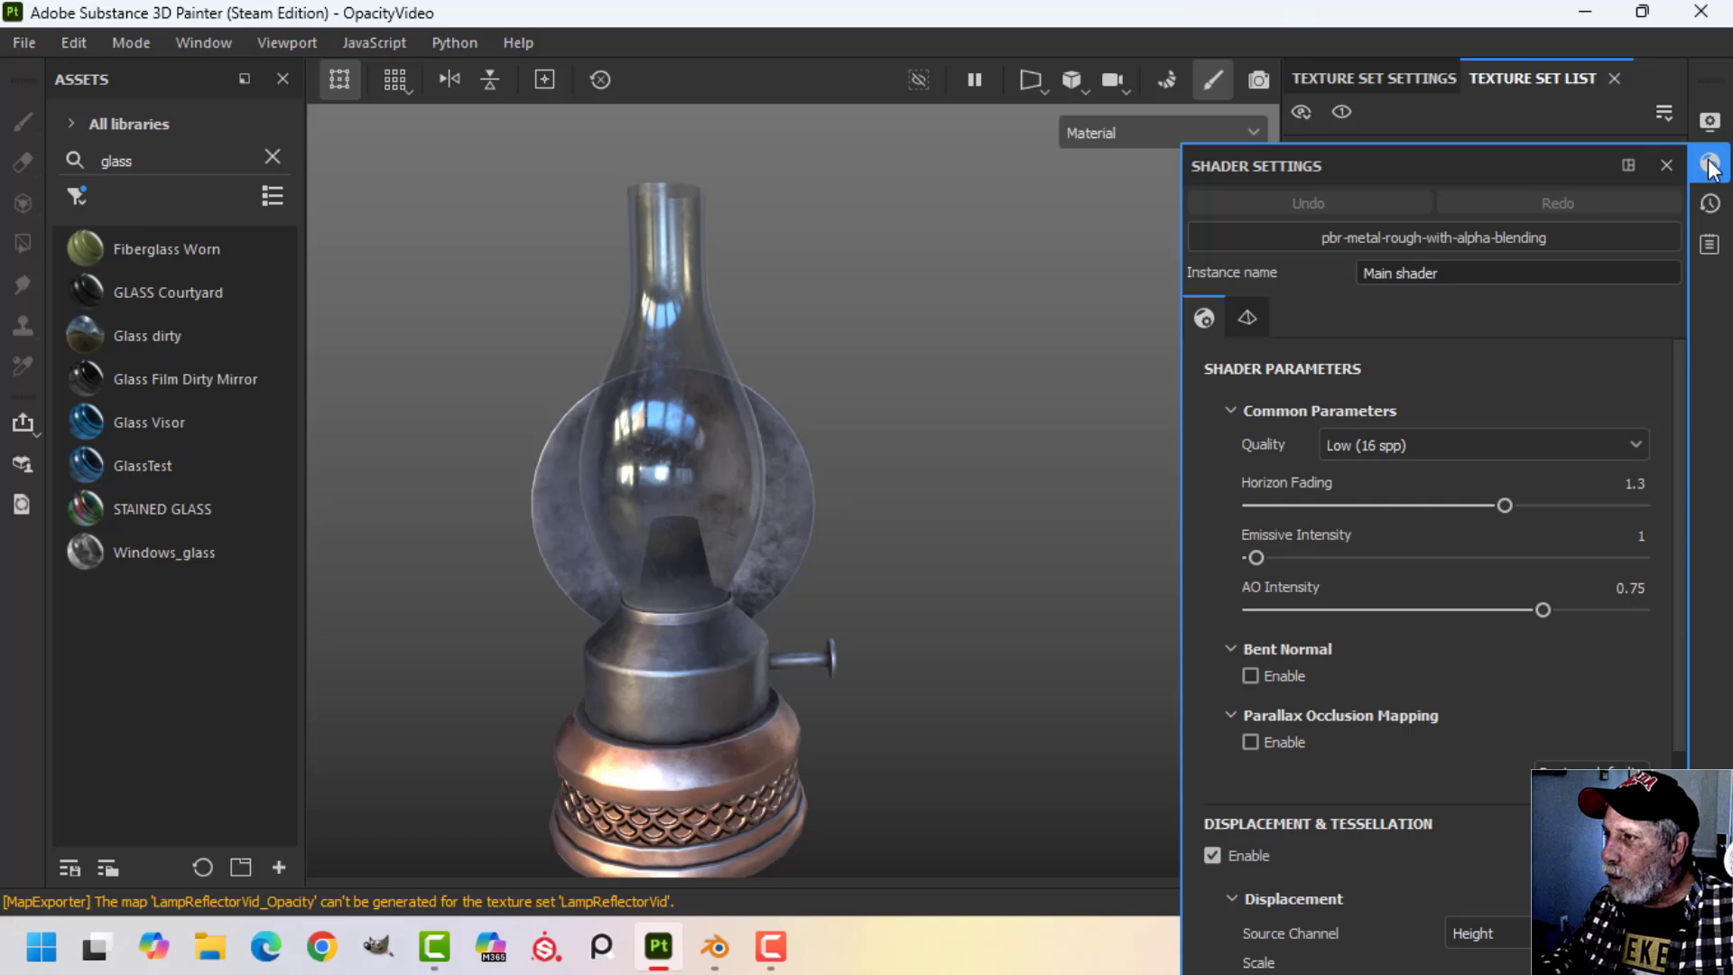
left_click(1426, 235)
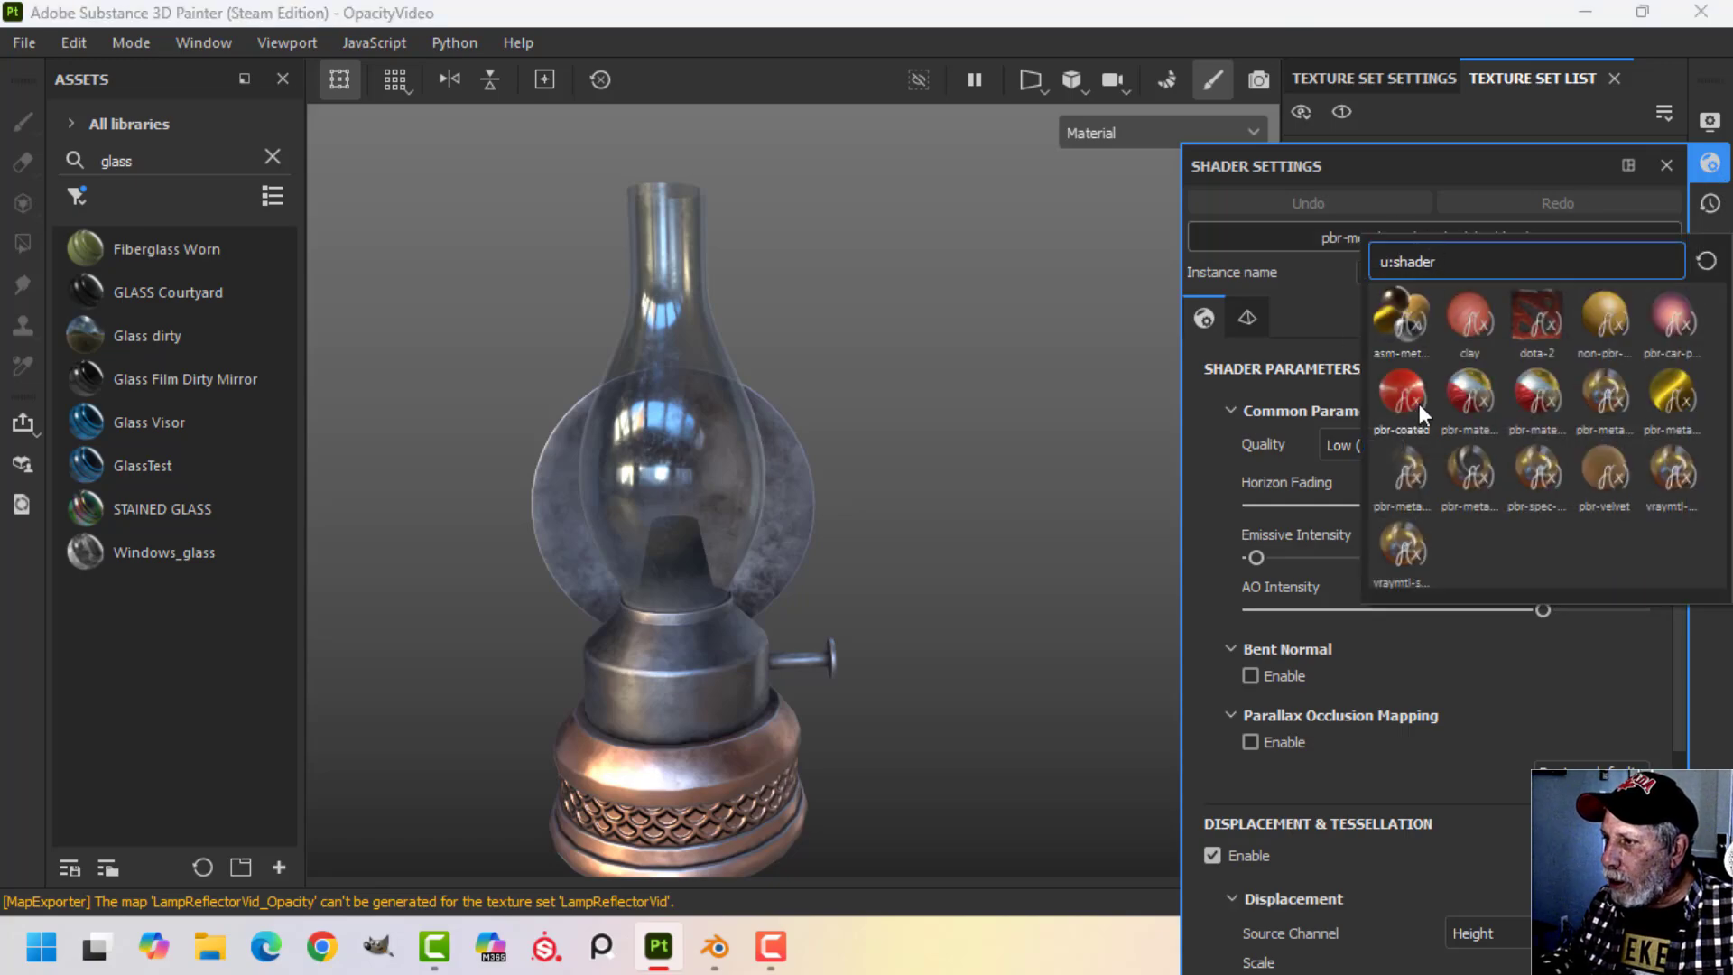
left_click(1405, 485)
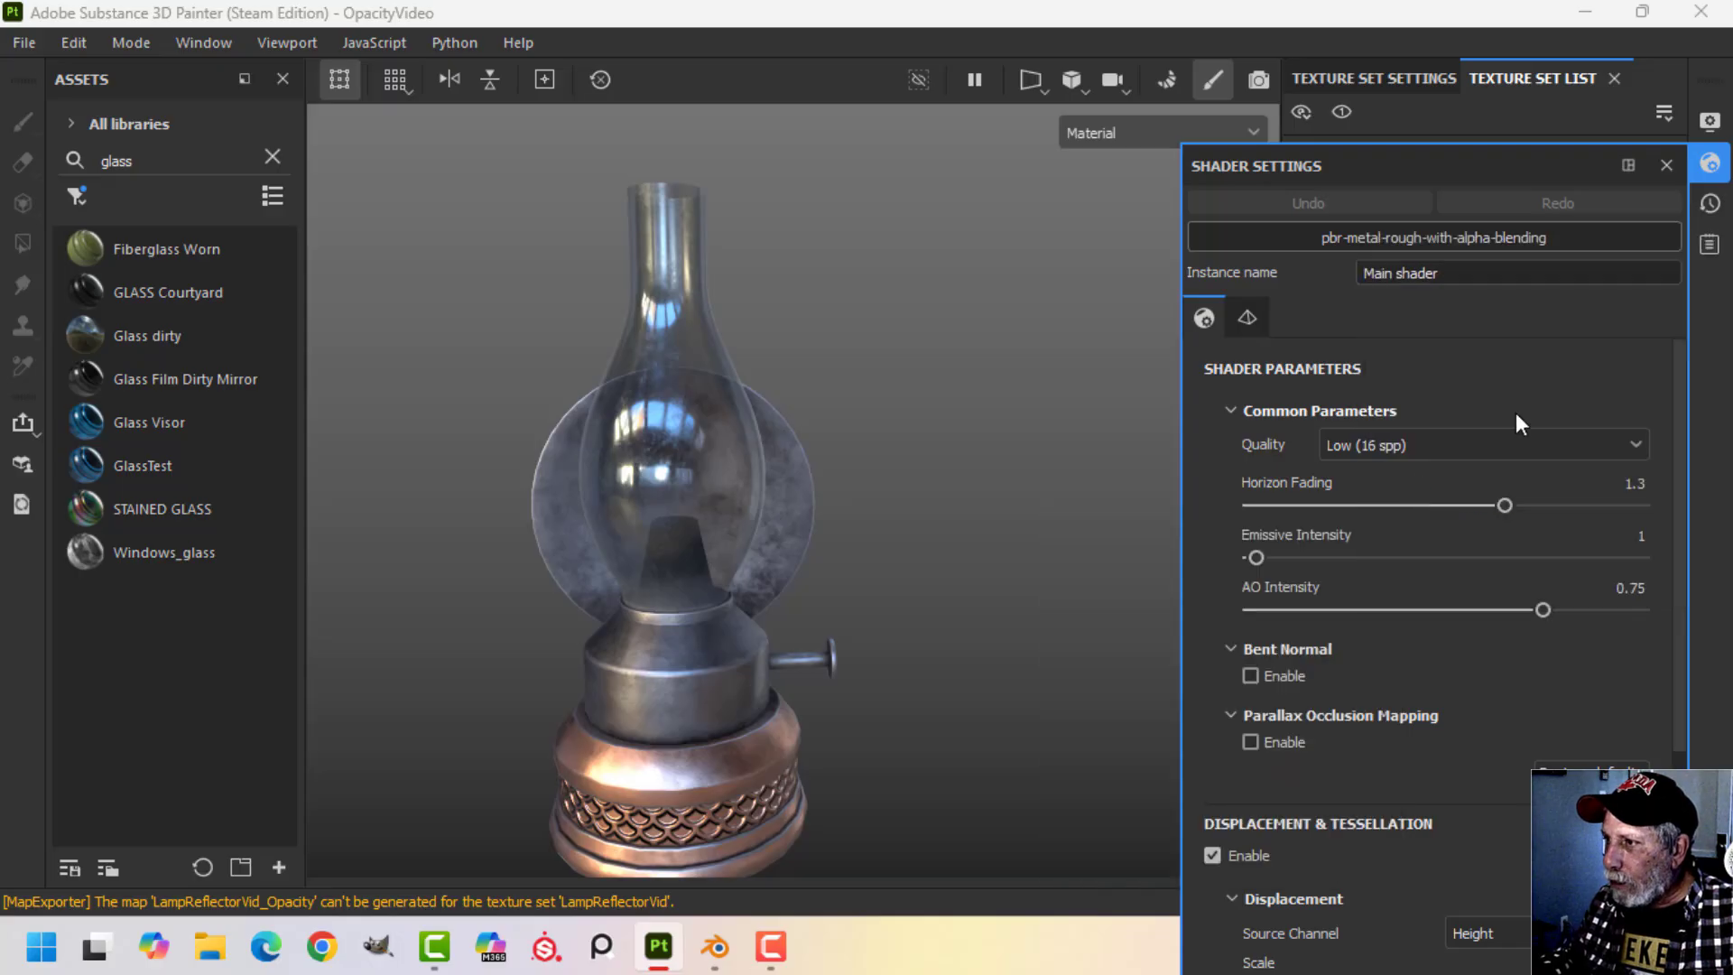
left_click(1708, 166)
left_click_drag(860, 446, 802, 476, "alt")
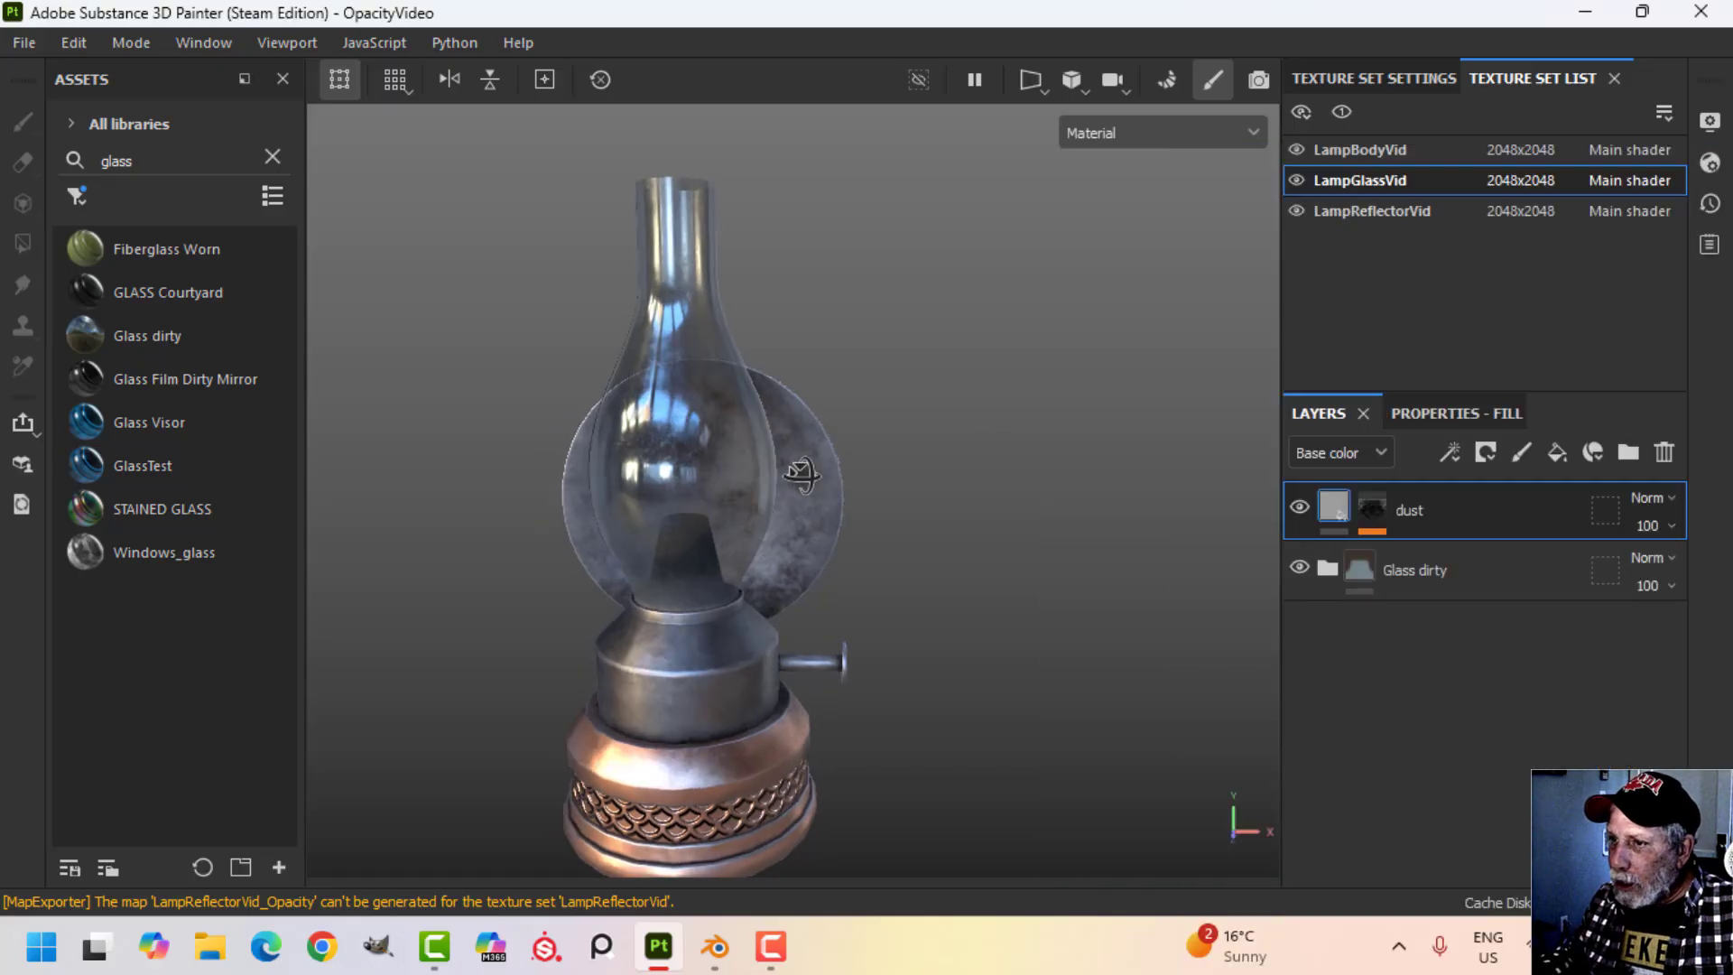
Remove the Opacity channel from the LampGlassVid texture set and add it back.
left_click(1409, 80)
scroll(1537, 227, "down", 4)
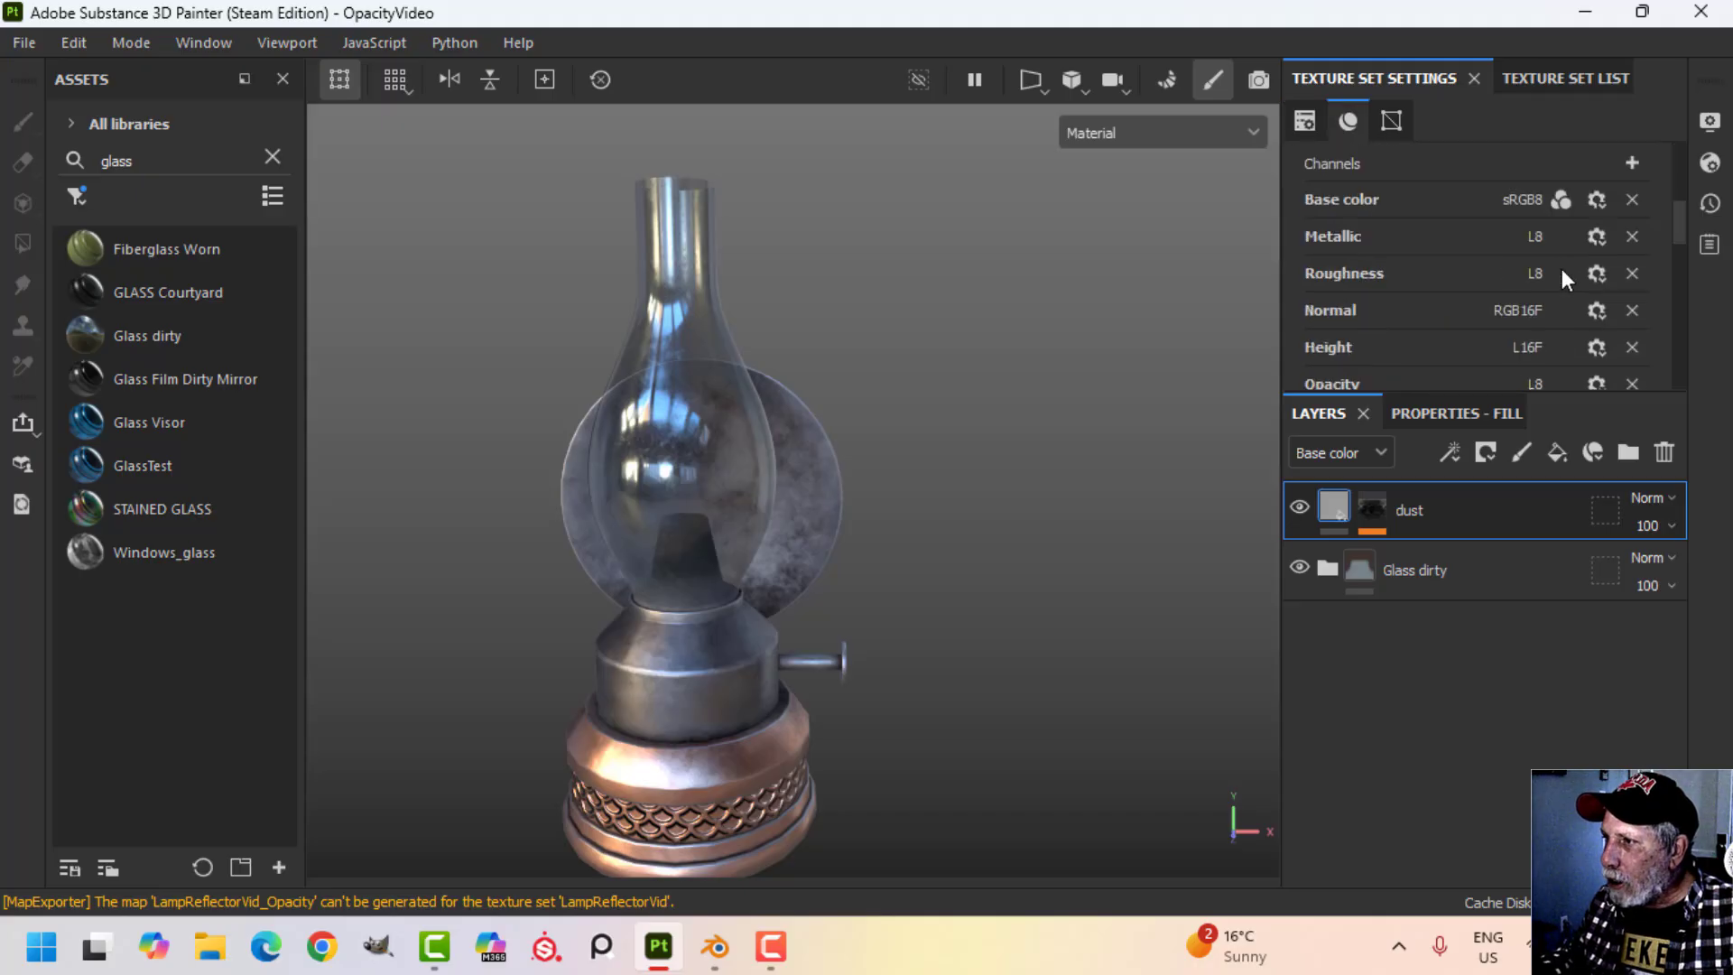
scroll(1500, 269, "down", 2)
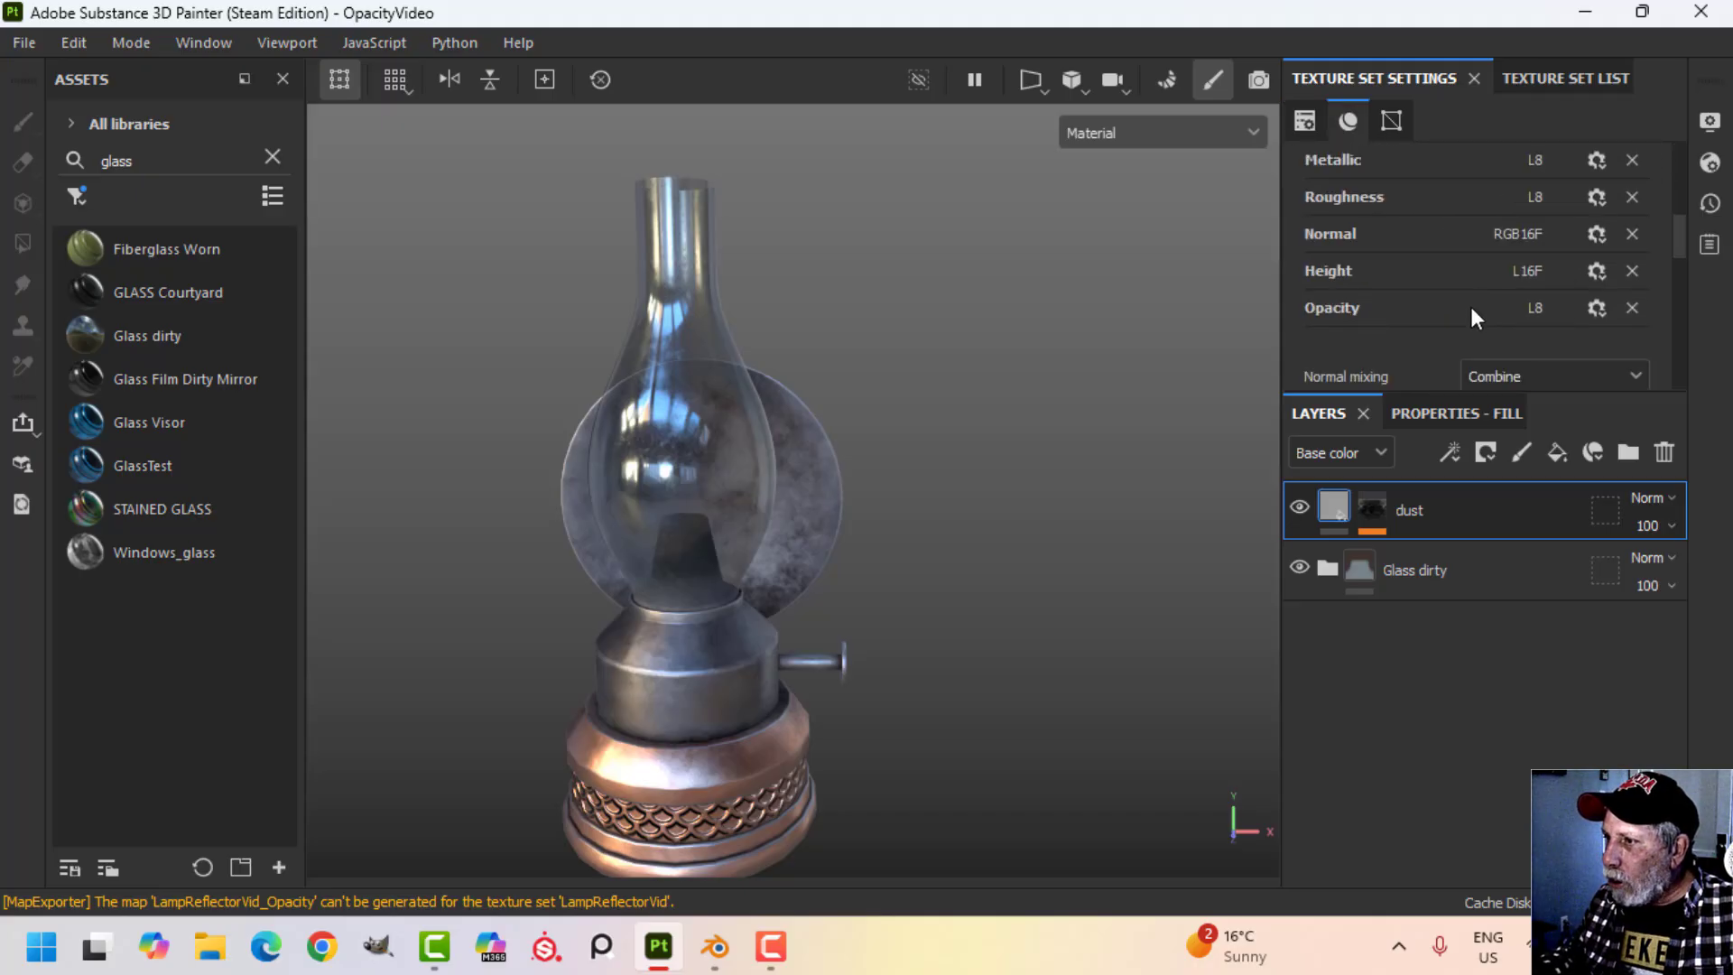
left_click(1617, 309)
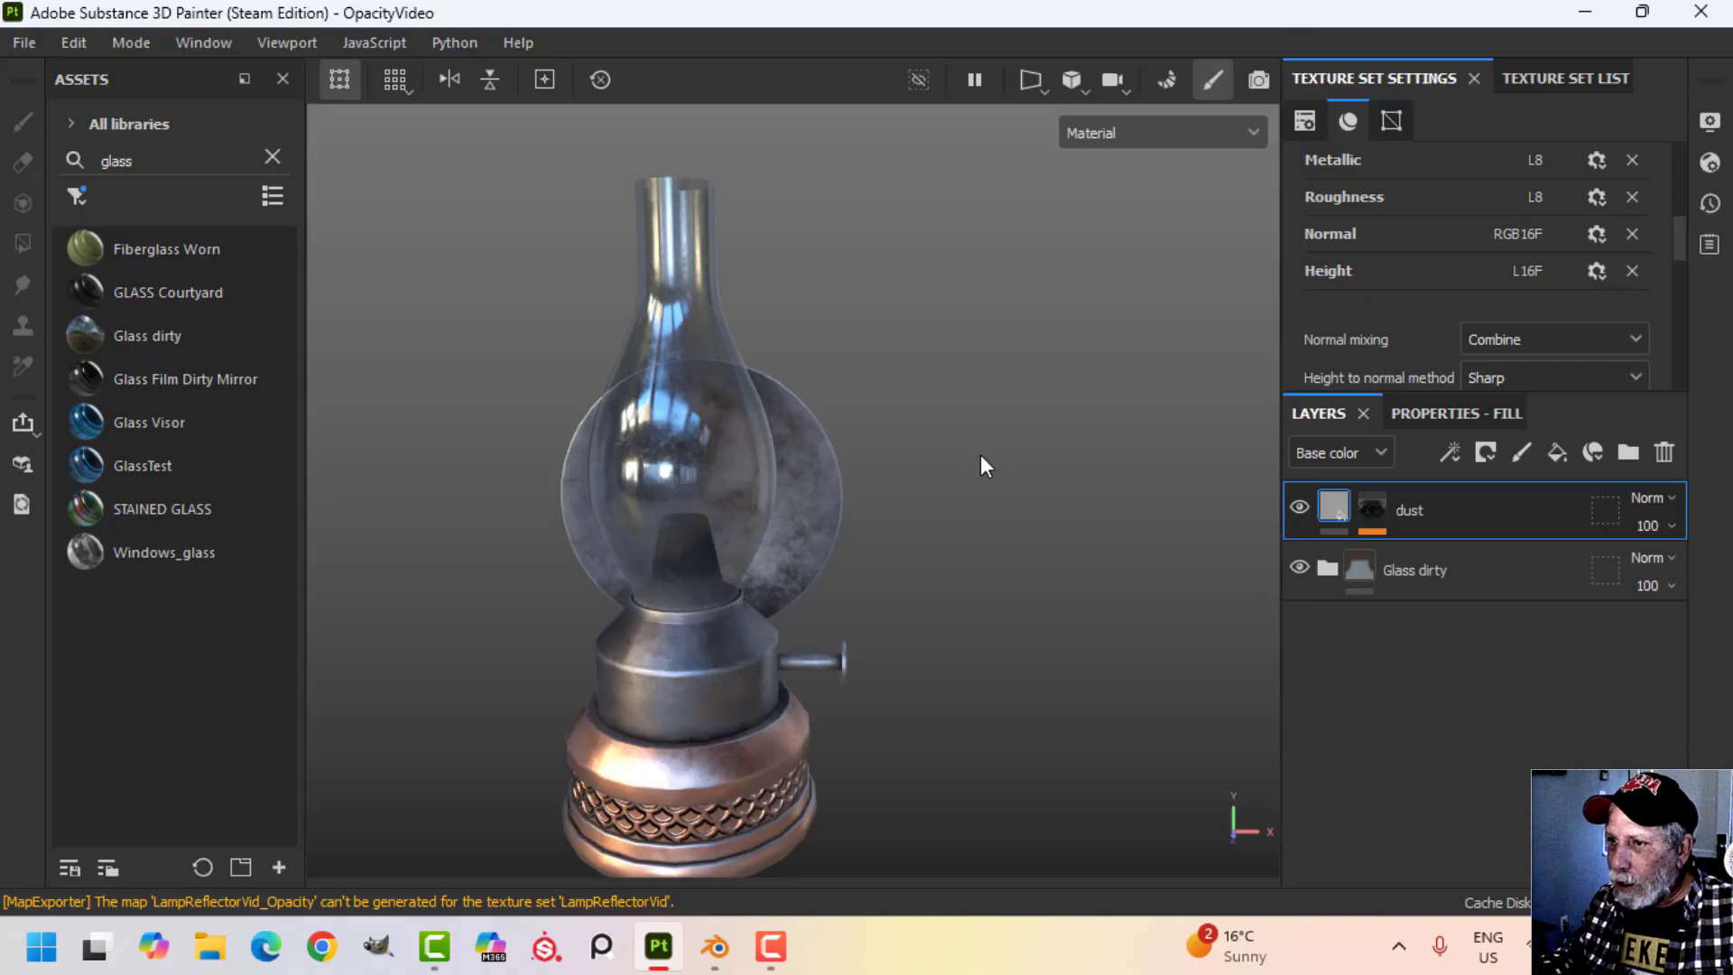
left_click_drag(980, 454, 1092, 447, "alt")
left_click(1633, 315)
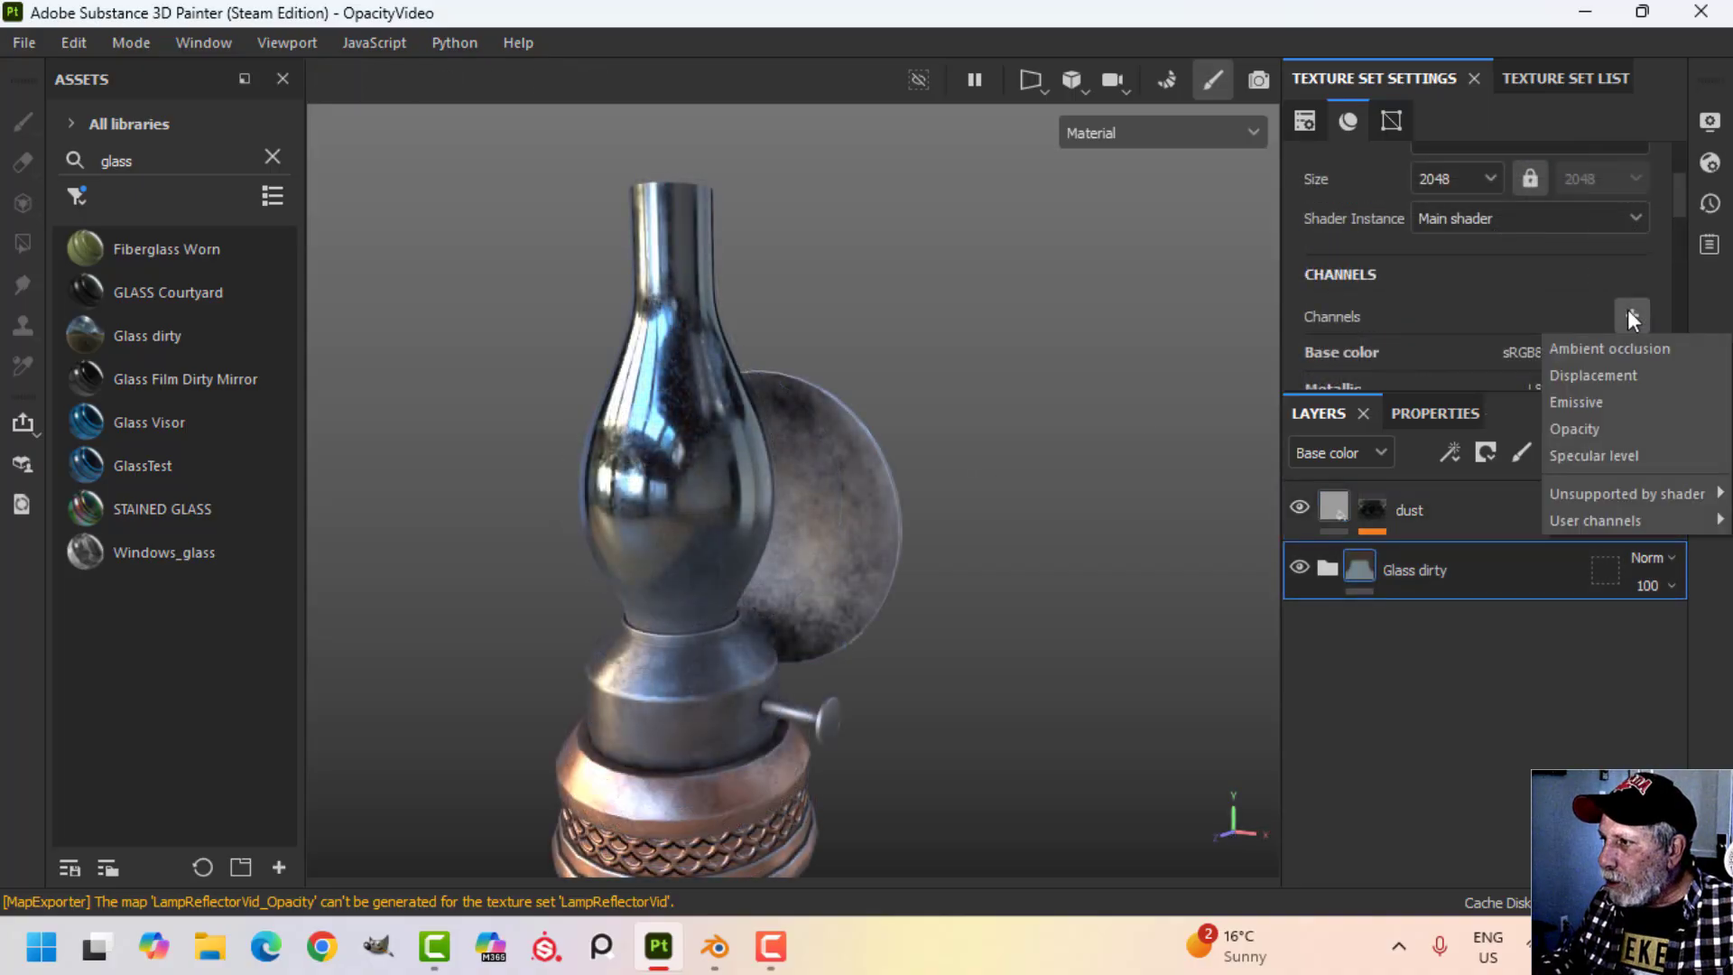
left_click(1582, 423)
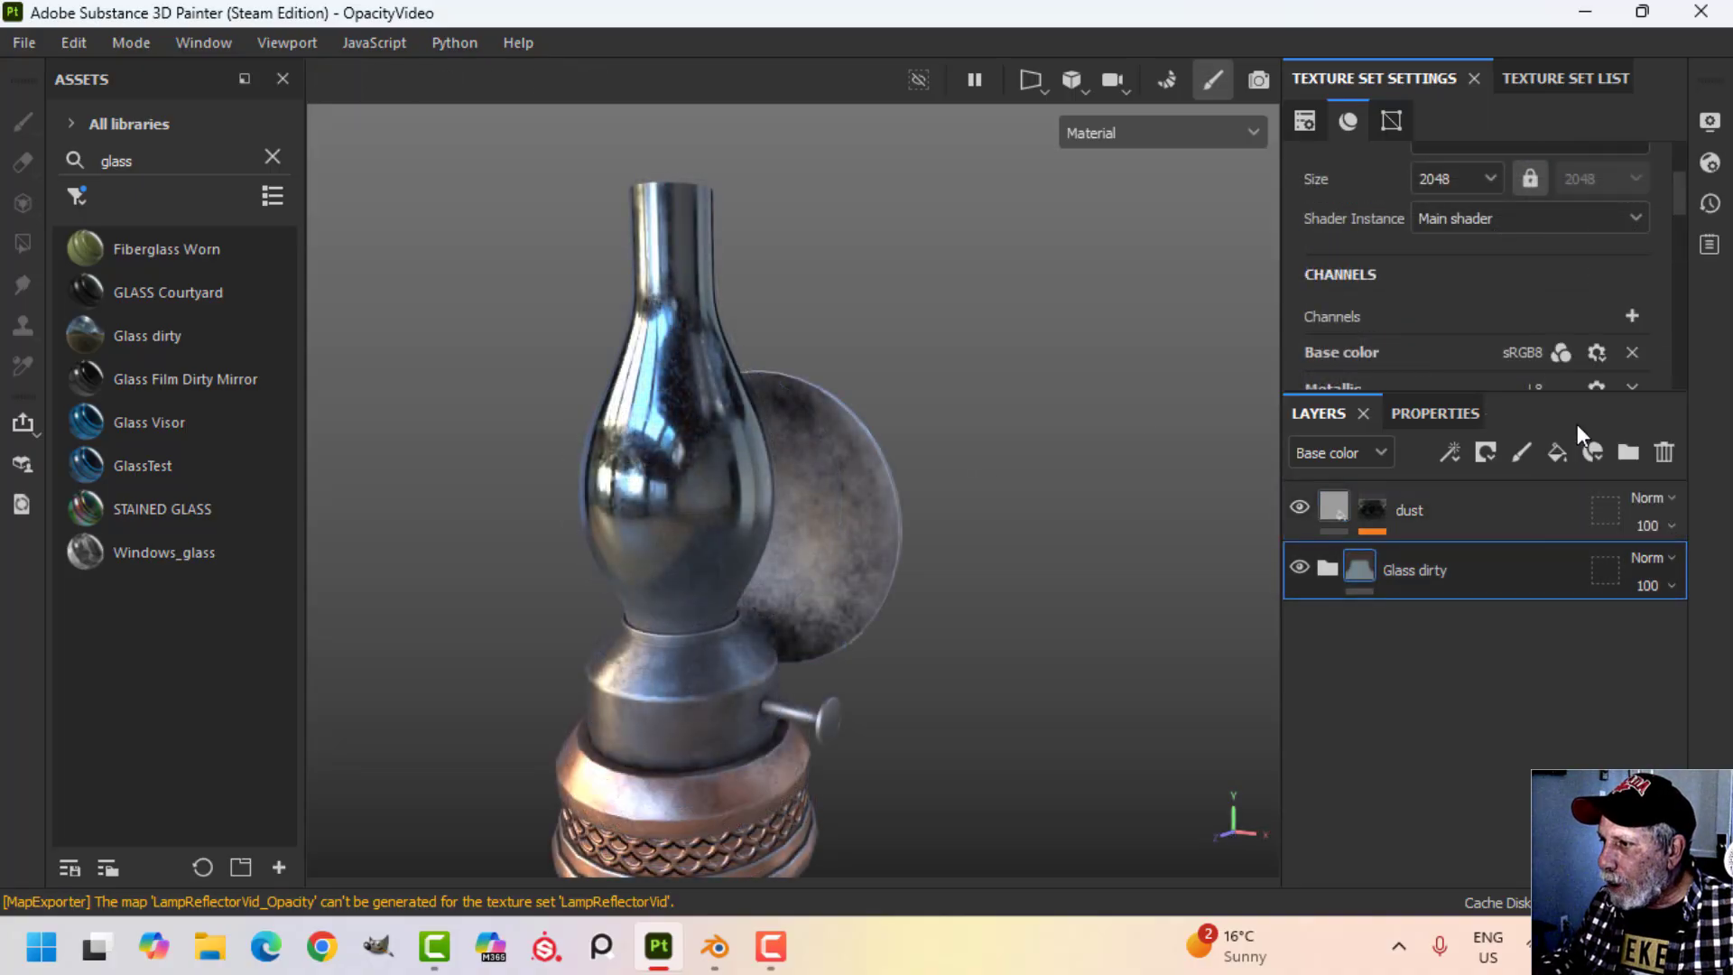
Expand the Glass dirty folder and examine the Base layer's fill properties, including its Opacity setting.
left_click(1325, 568)
left_click(1398, 679)
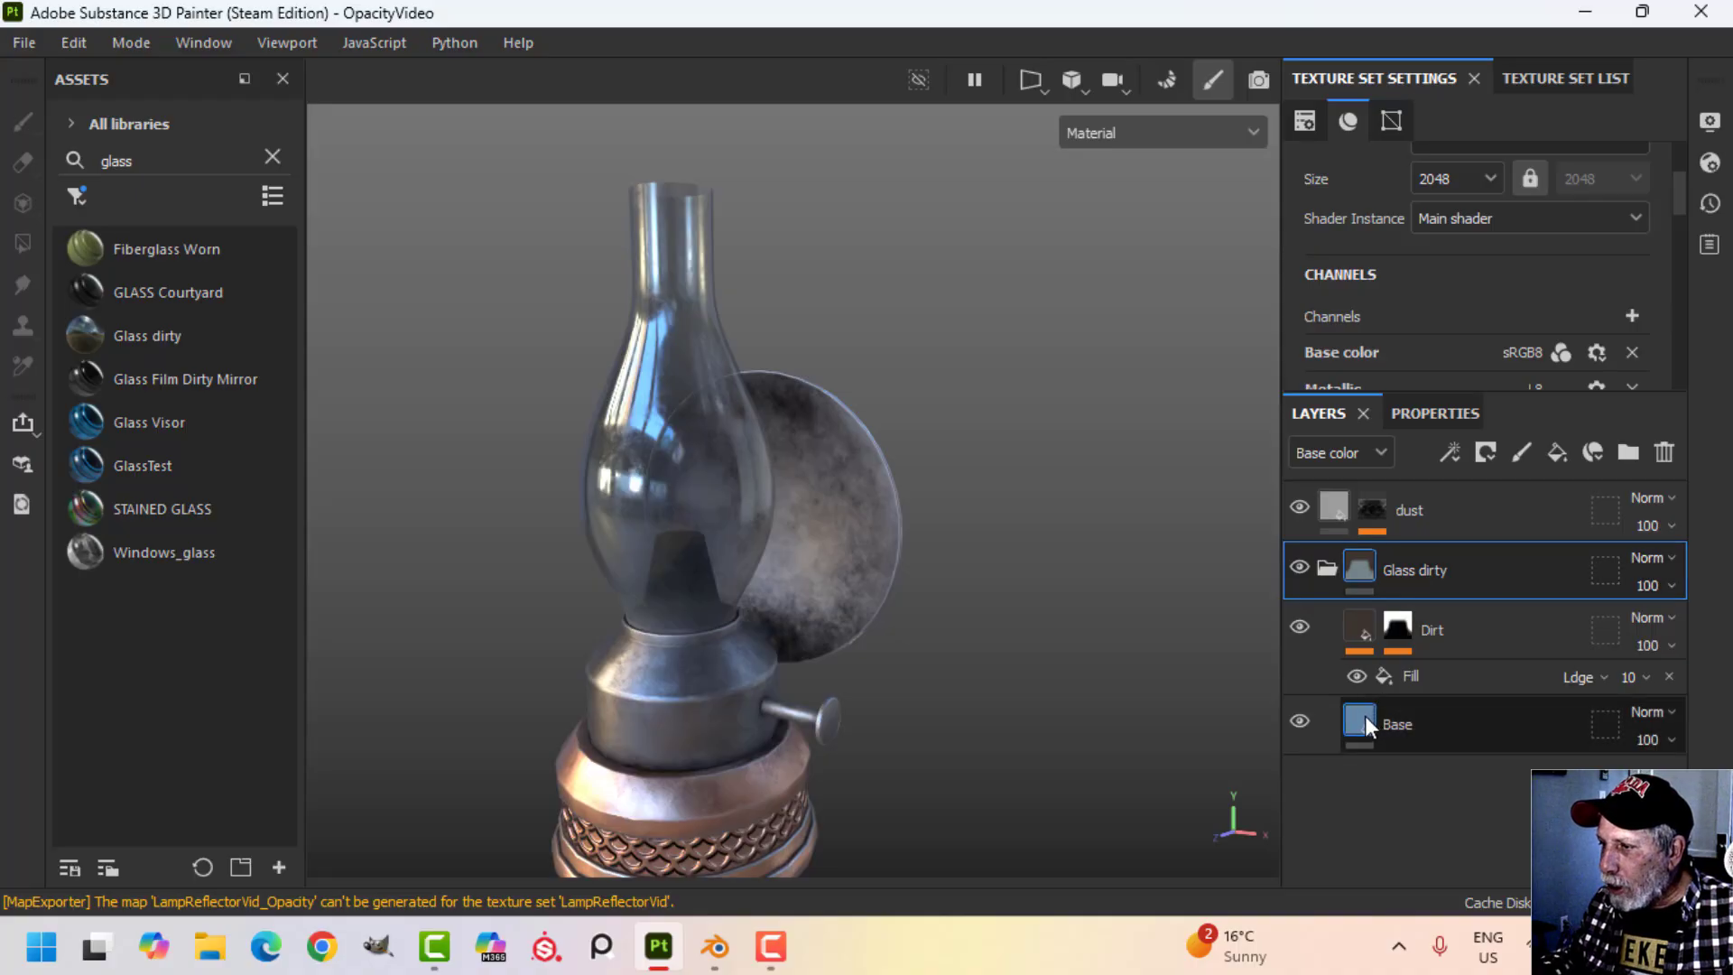
left_click(1435, 413)
scroll(1578, 562, "down", 2)
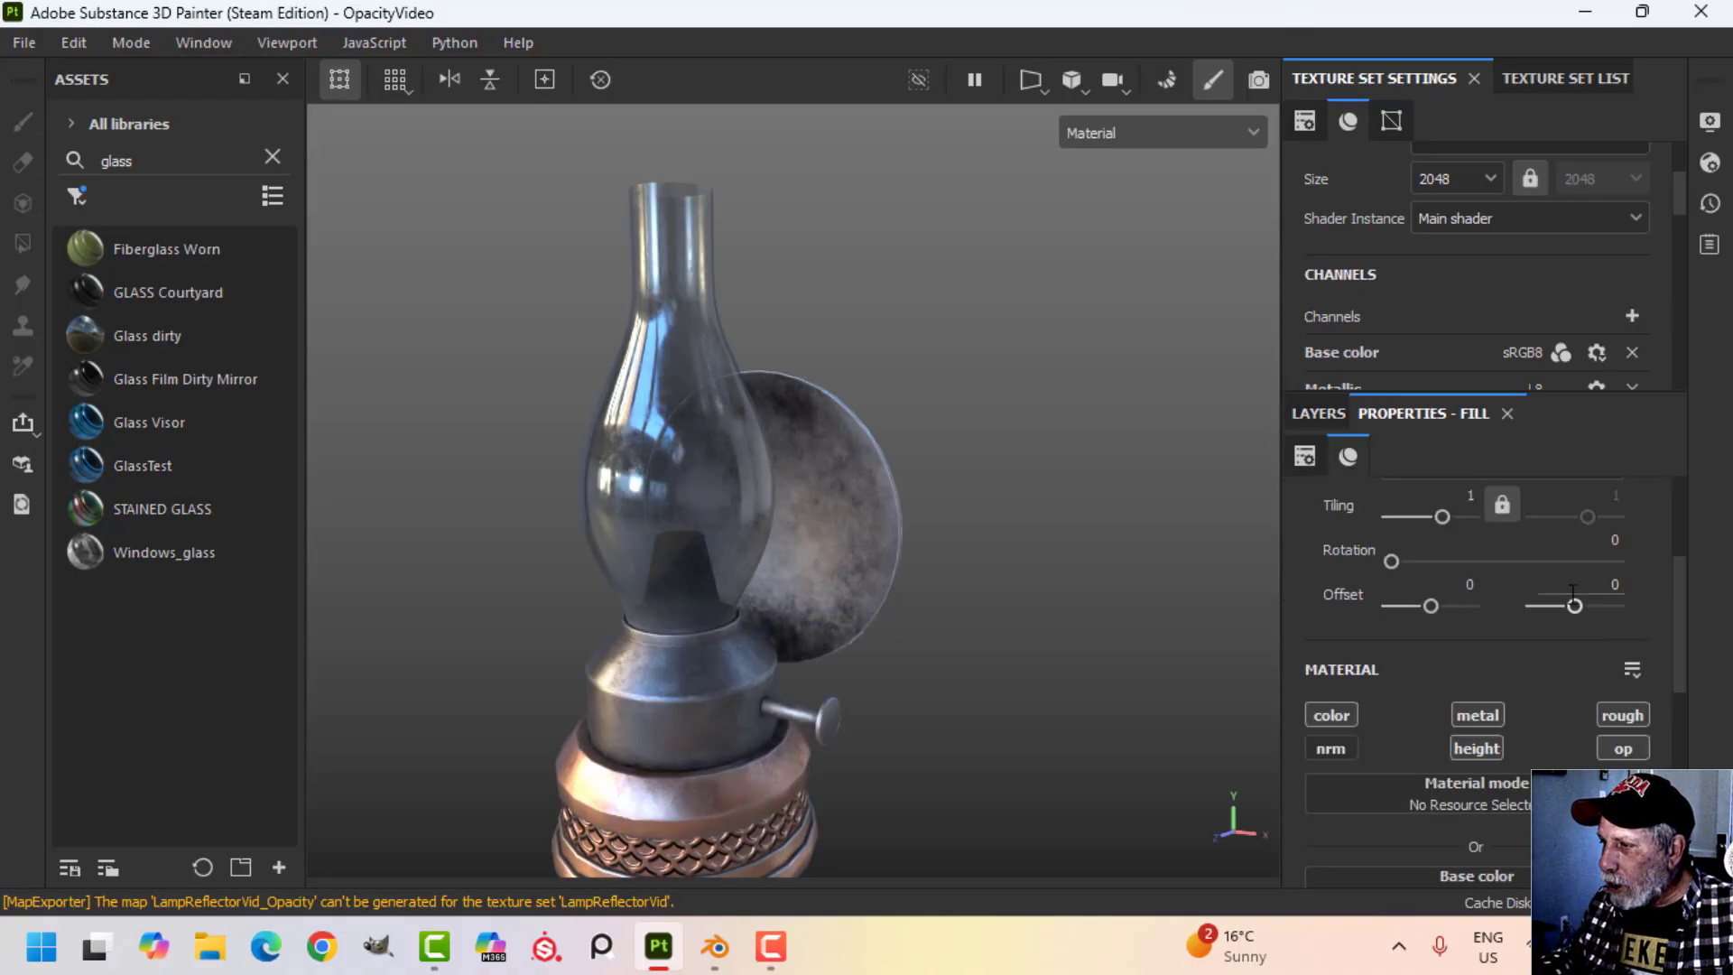
scroll(1525, 728, "down", 5)
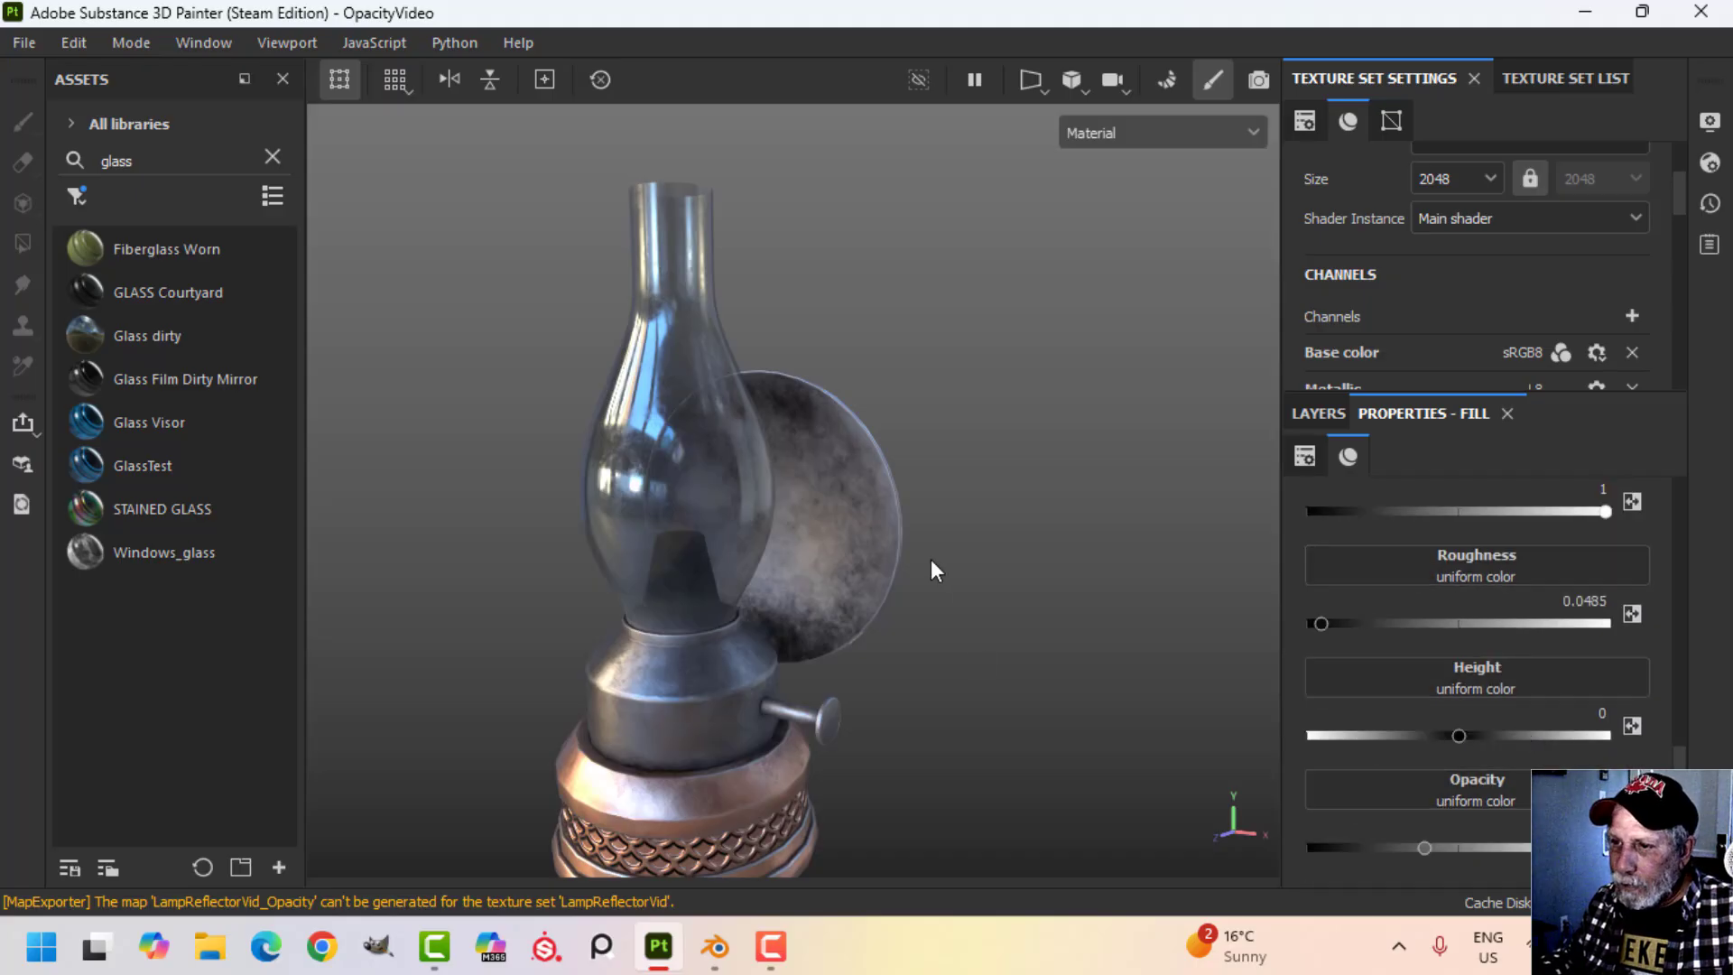
left_click_drag(929, 568, 953, 513, "alt")
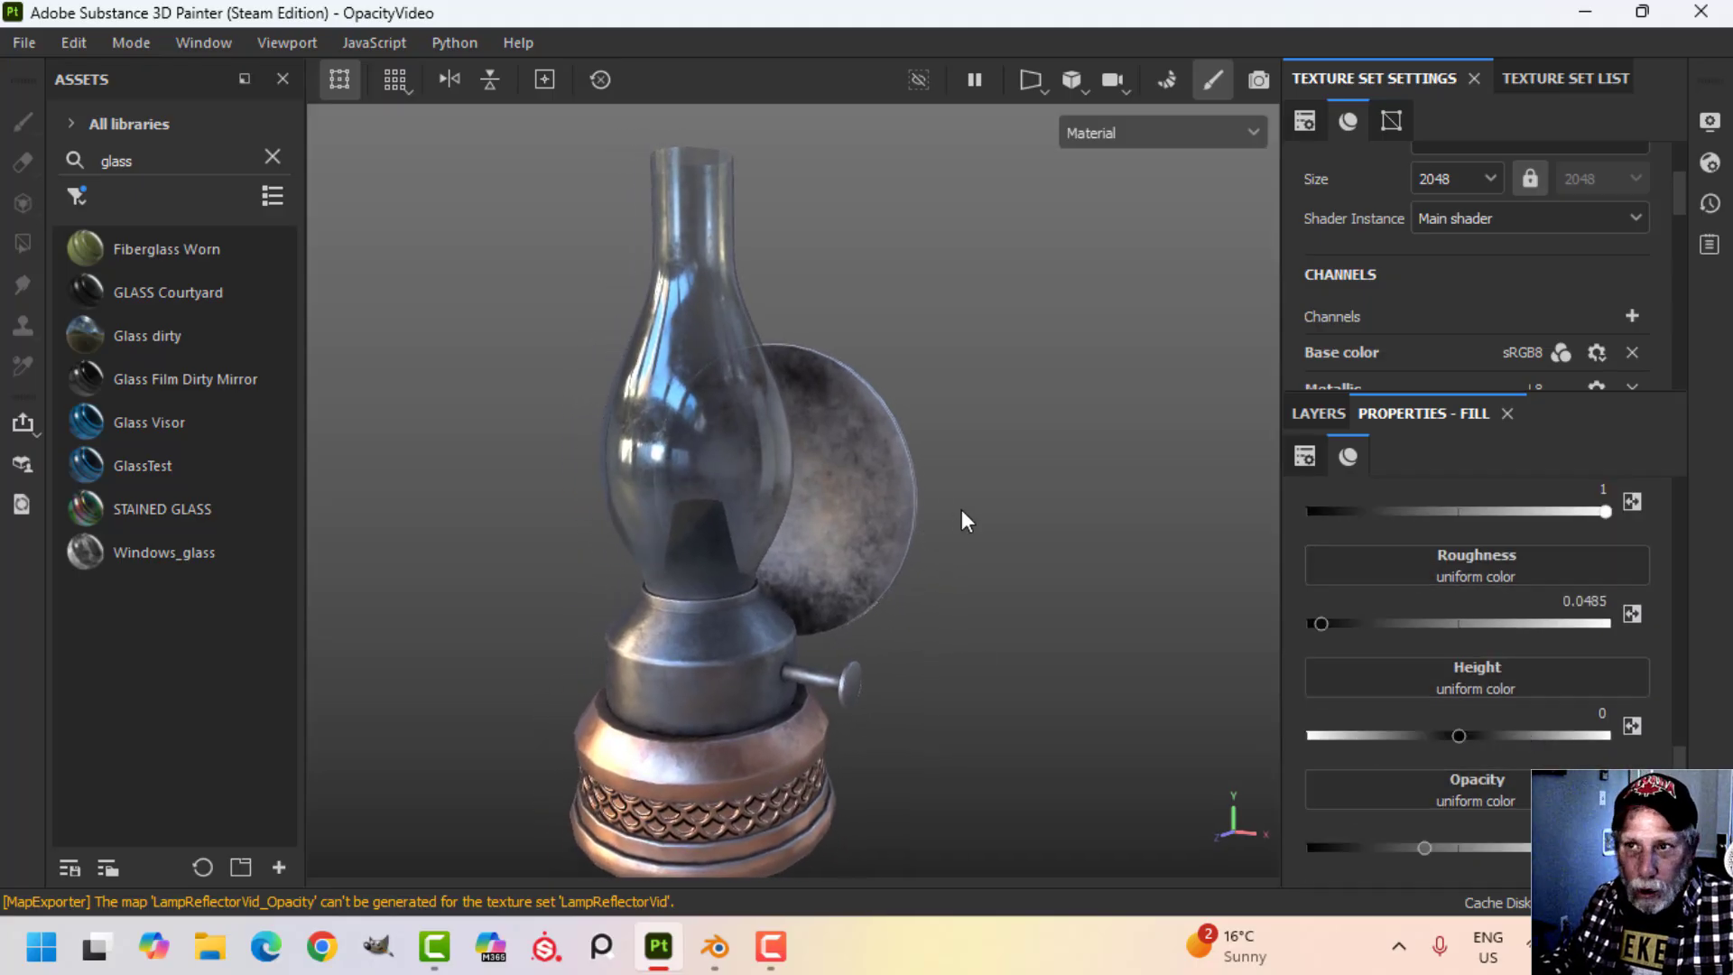
Open the texture export's output templates, select the PBR Metallic Roughness preset, and widen the output map name fields.
left_click(20, 45)
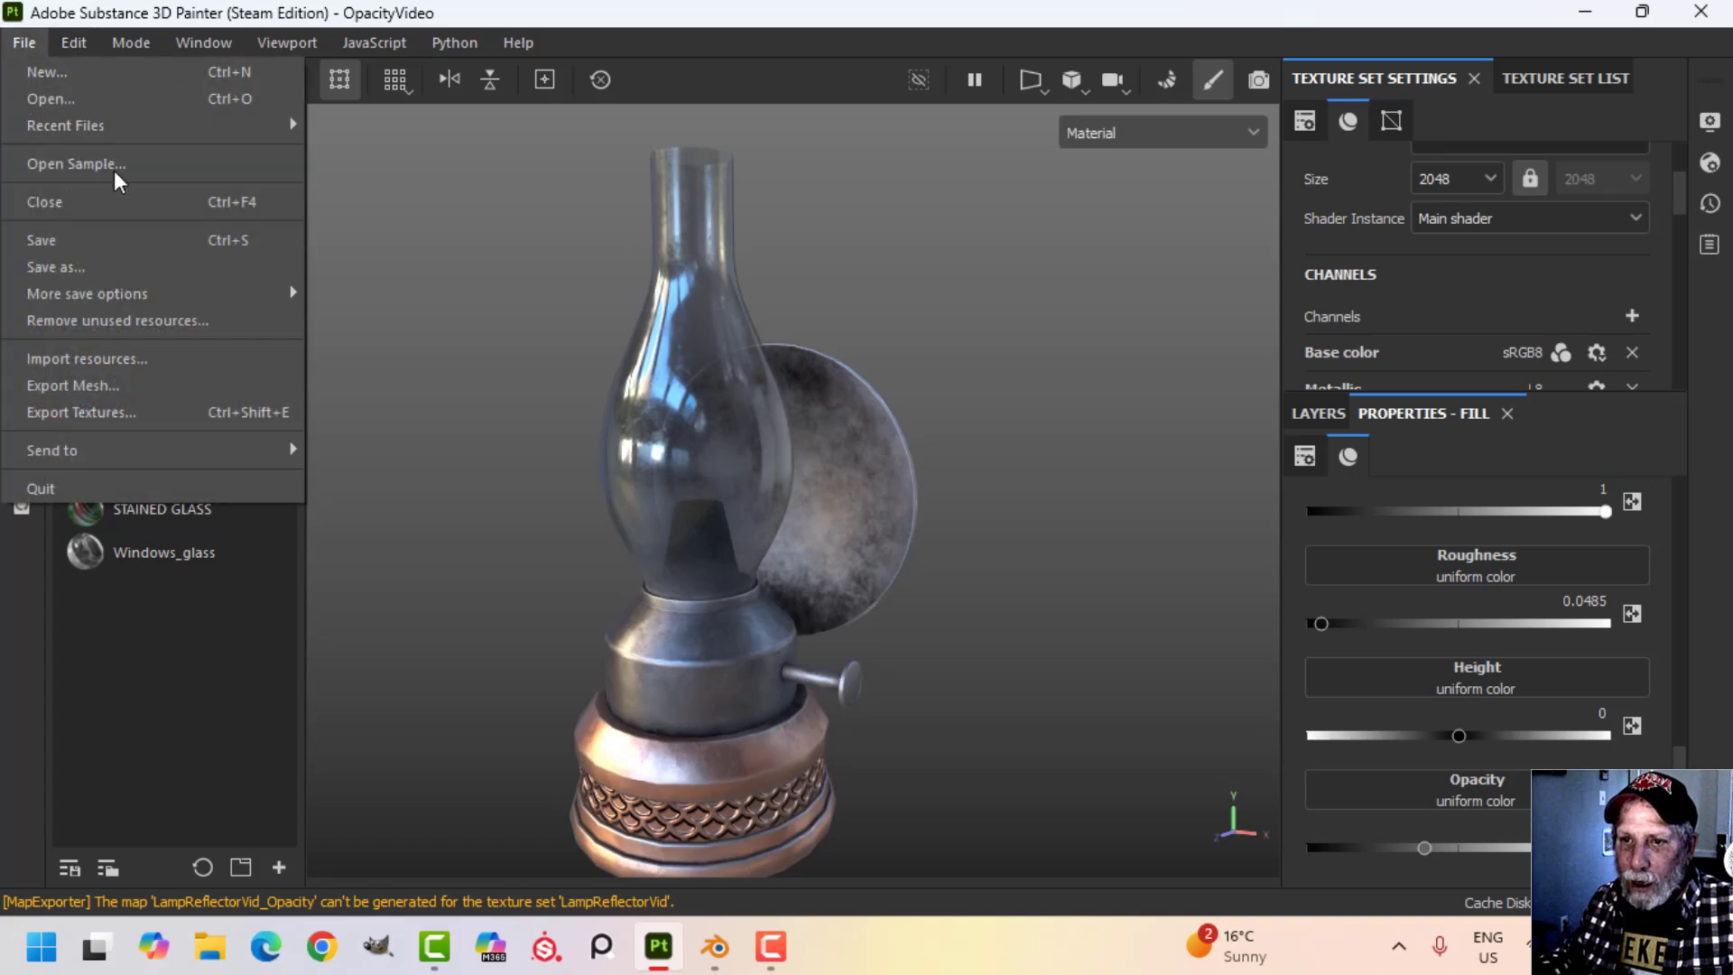
left_click(135, 413)
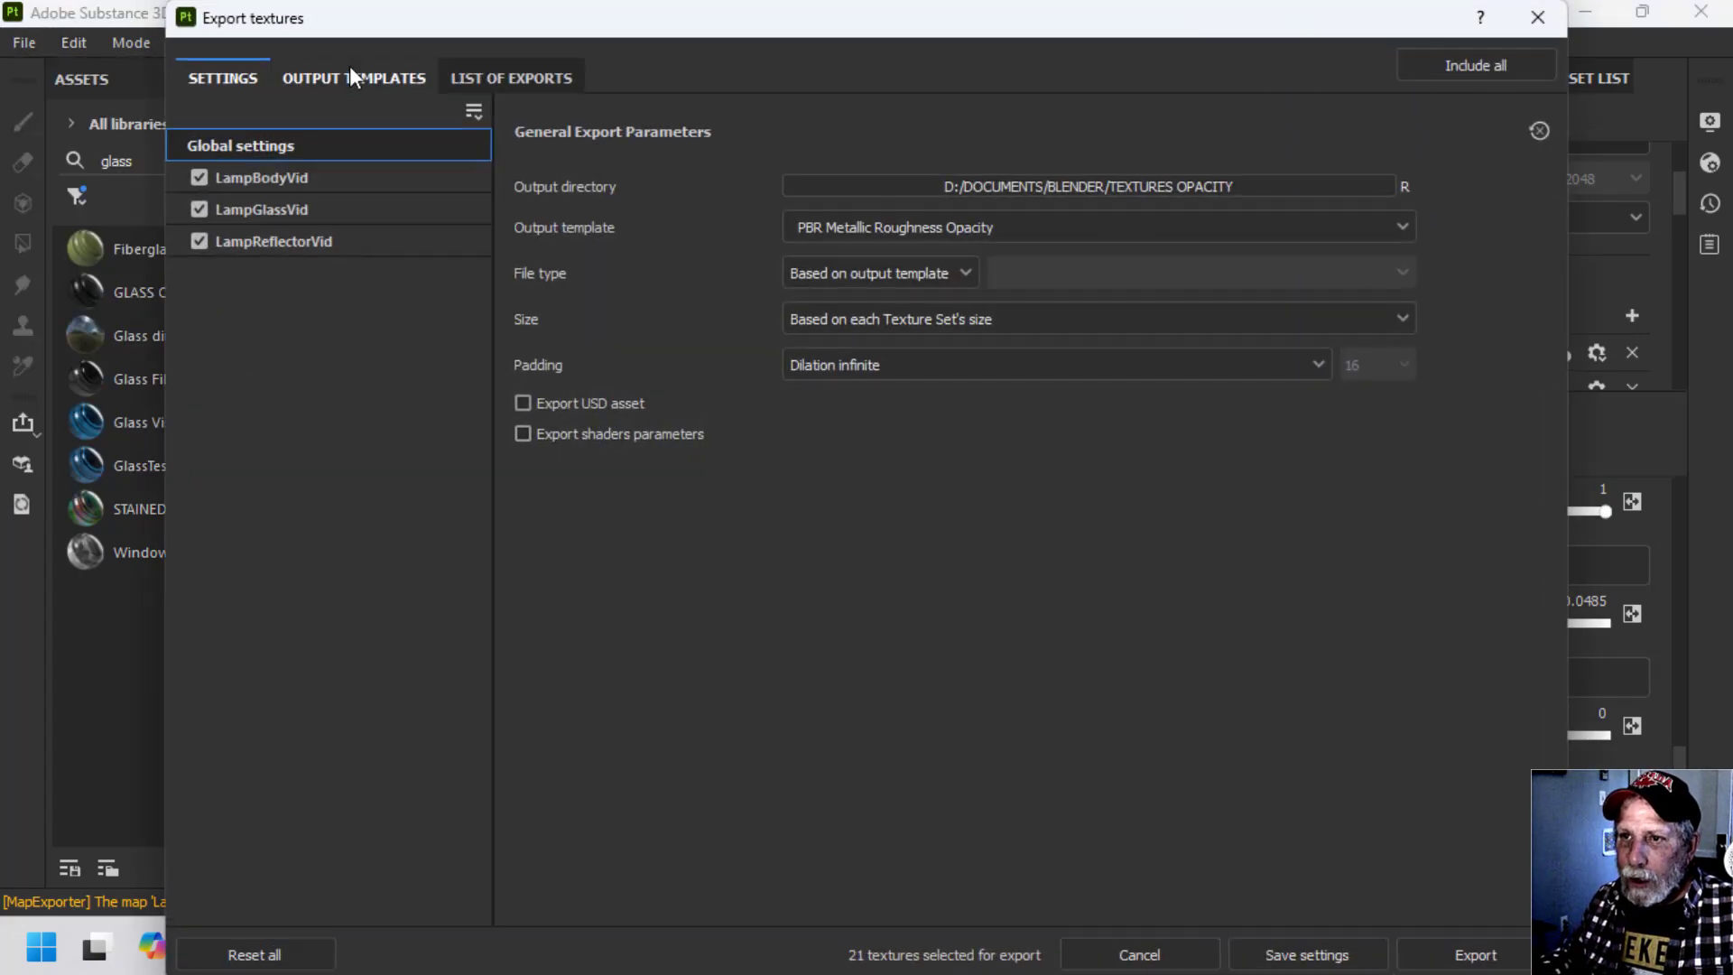
left_click(361, 86)
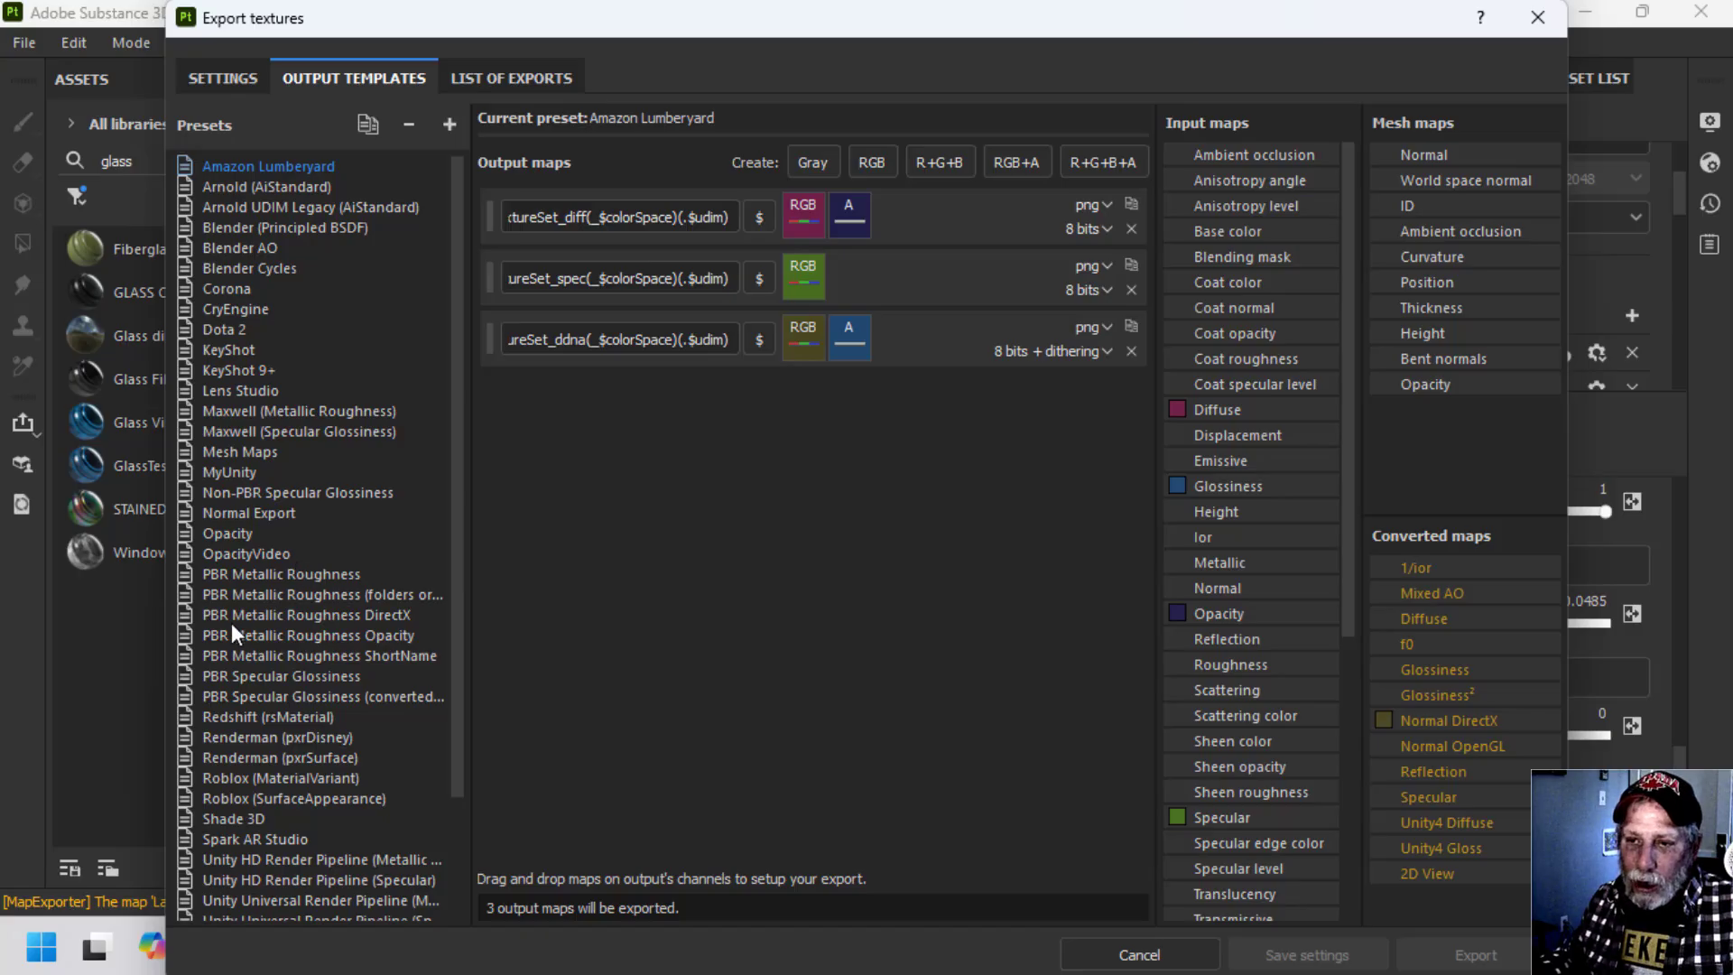
left_click(313, 576)
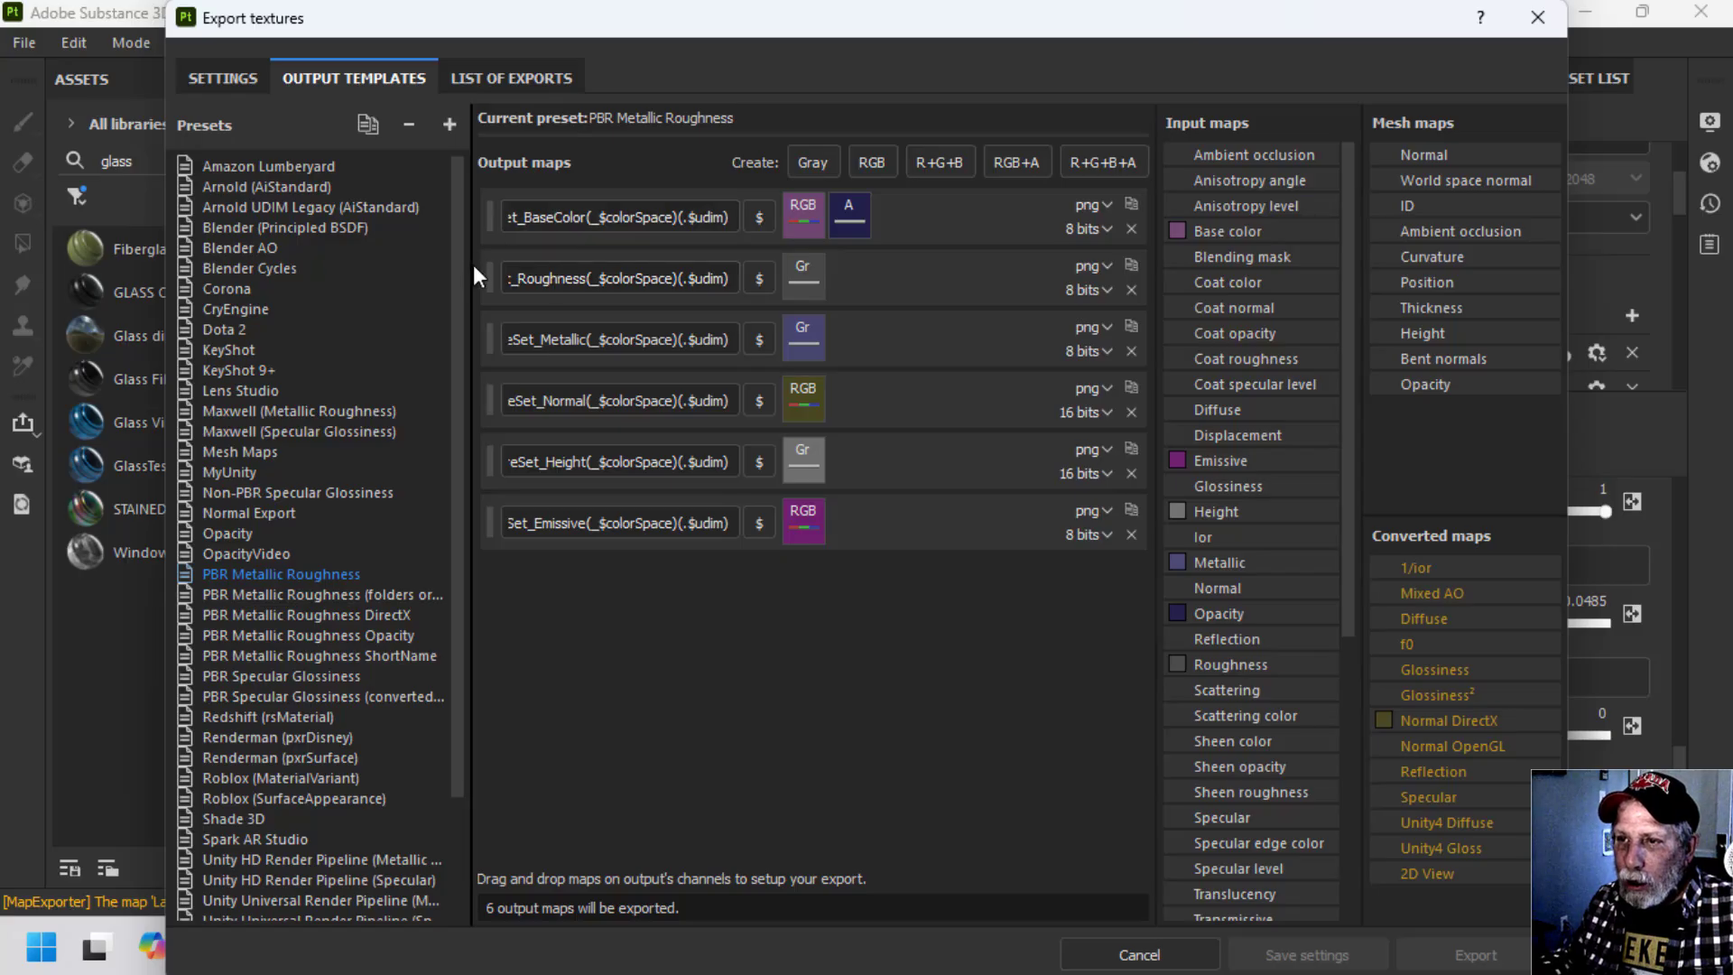
left_click_drag(474, 264, 326, 270)
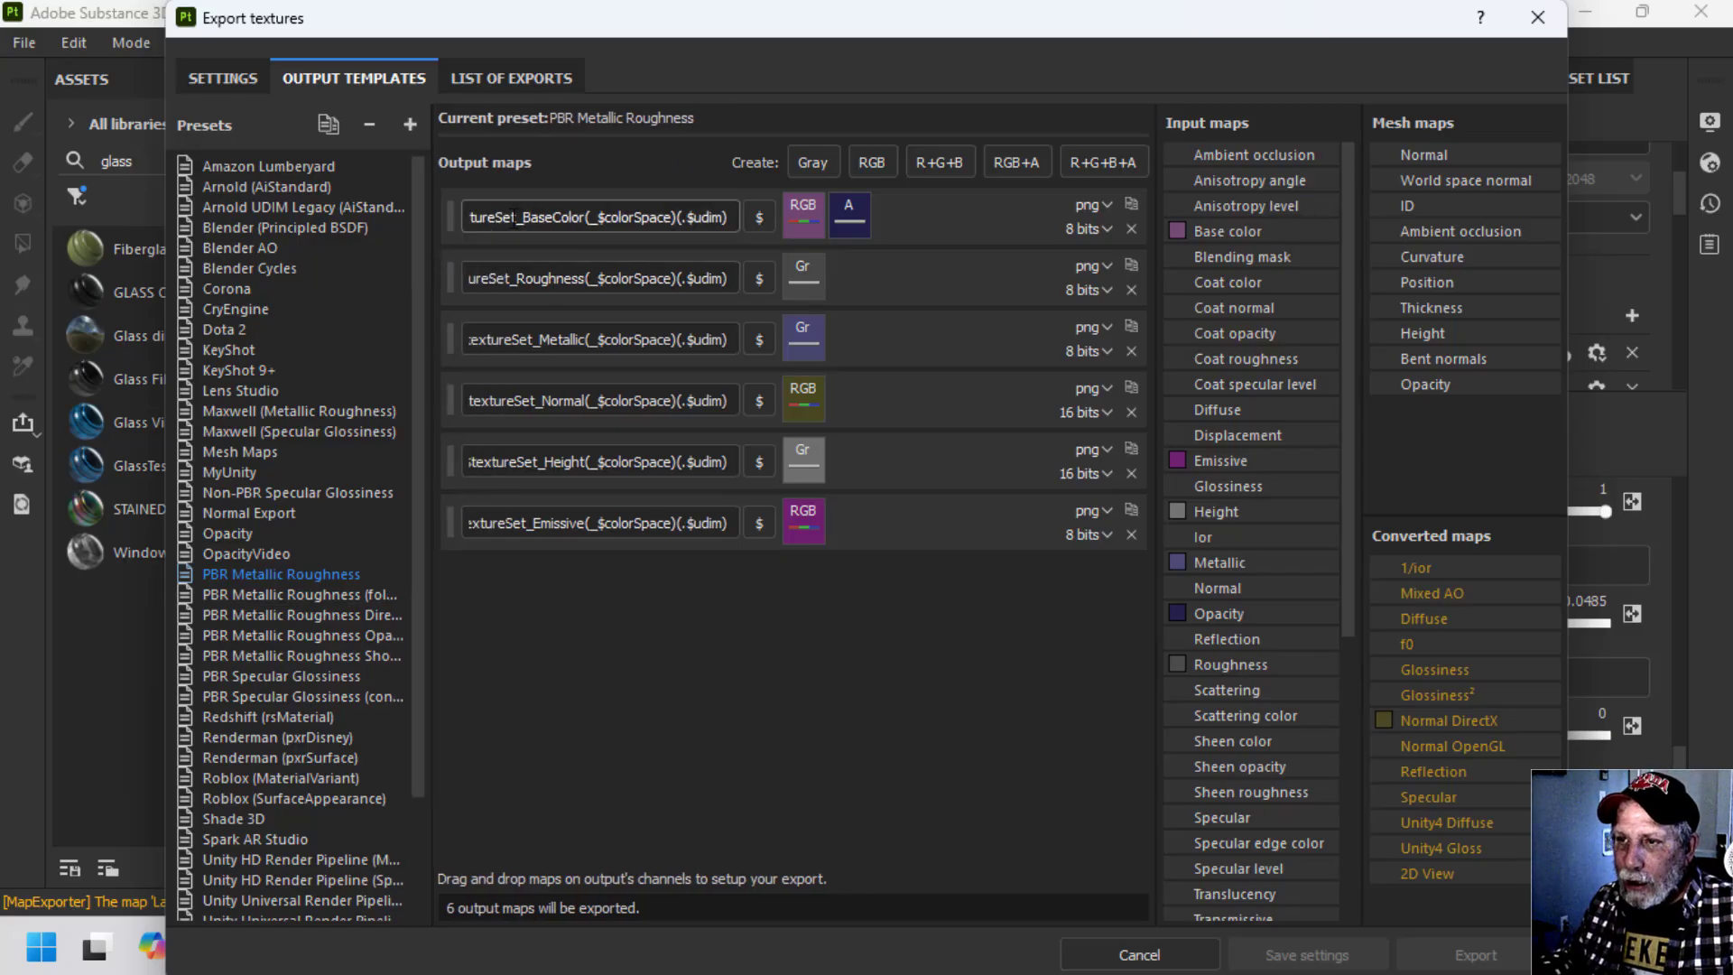
Remove the $mesh_ prefix from the BaseColor, Roughness and Metallic output map names in the PBR Metallic Roughness preset.
left_click_drag(523, 218, 468, 219)
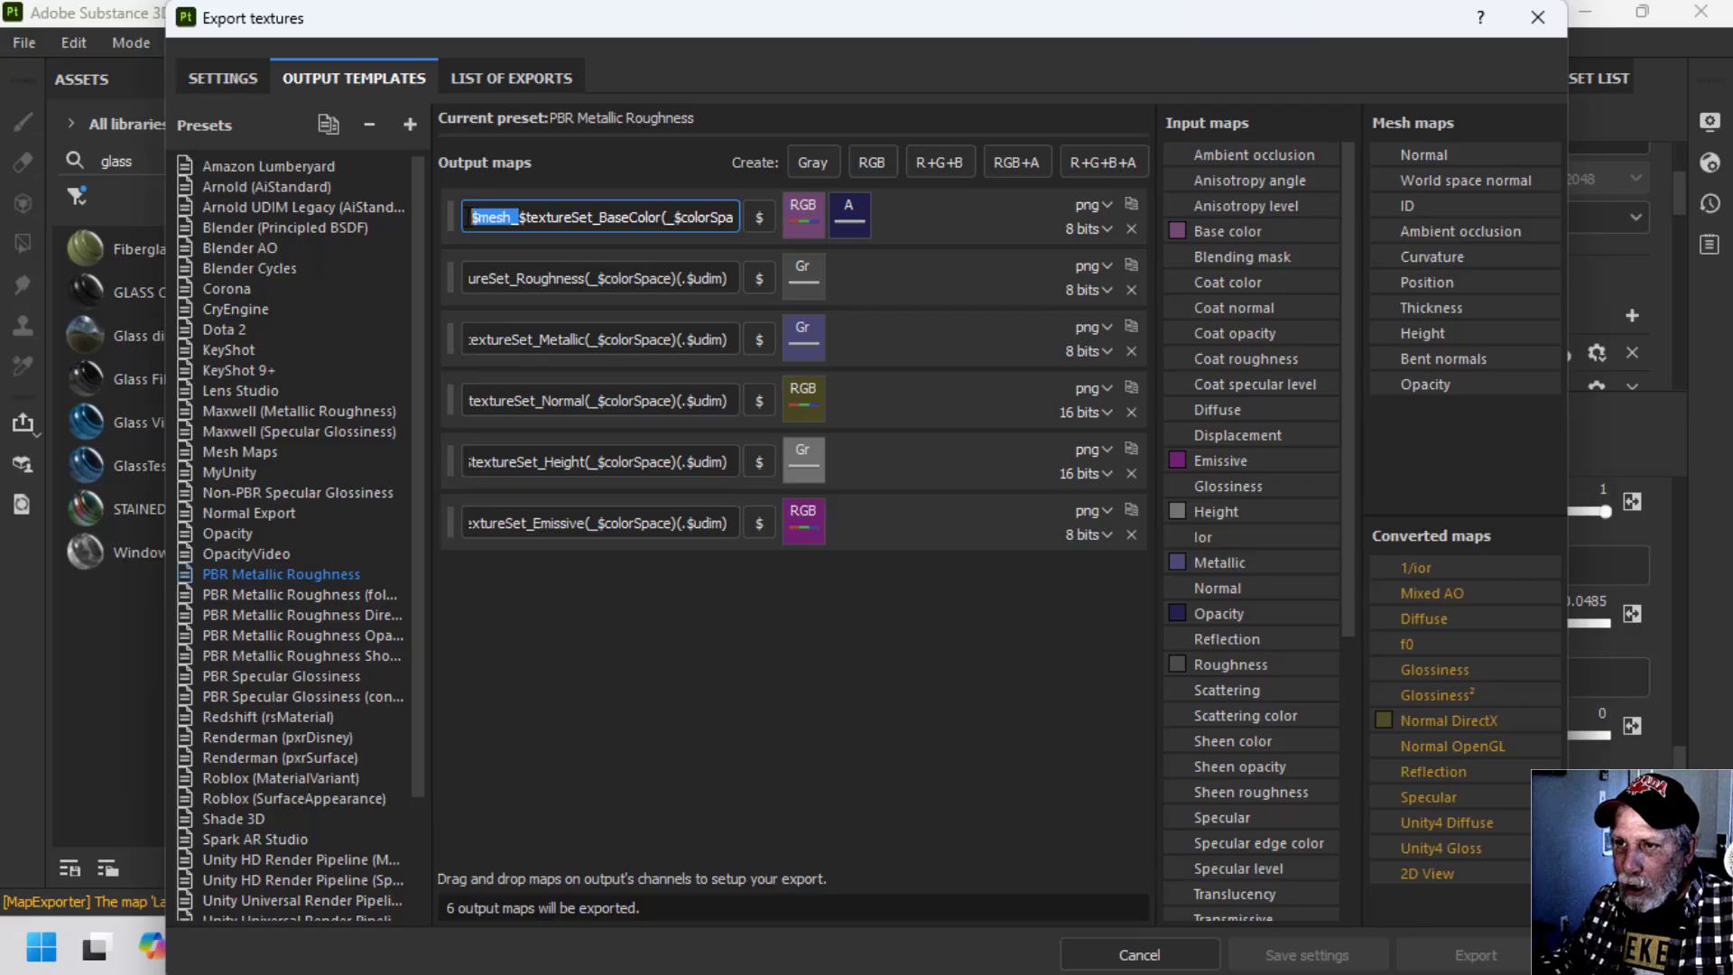
key("Delete")
left_click_drag(521, 278, 470, 279)
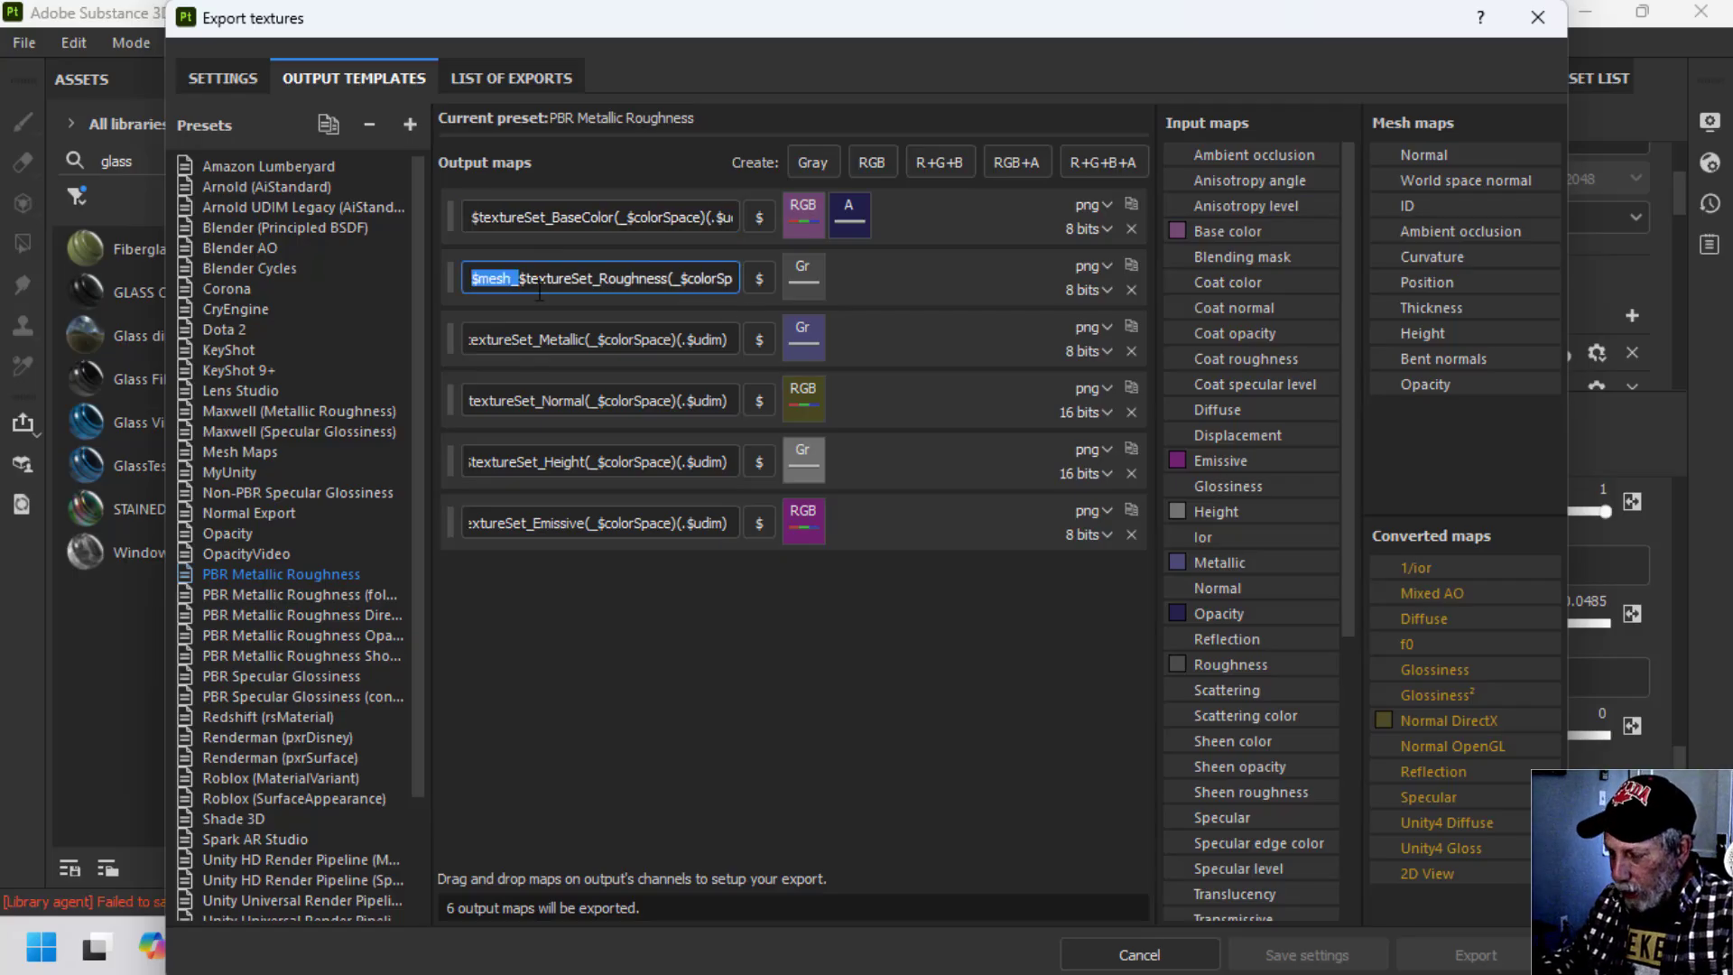
key("Delete")
left_click(524, 339)
left_click_drag(520, 338, 450, 338)
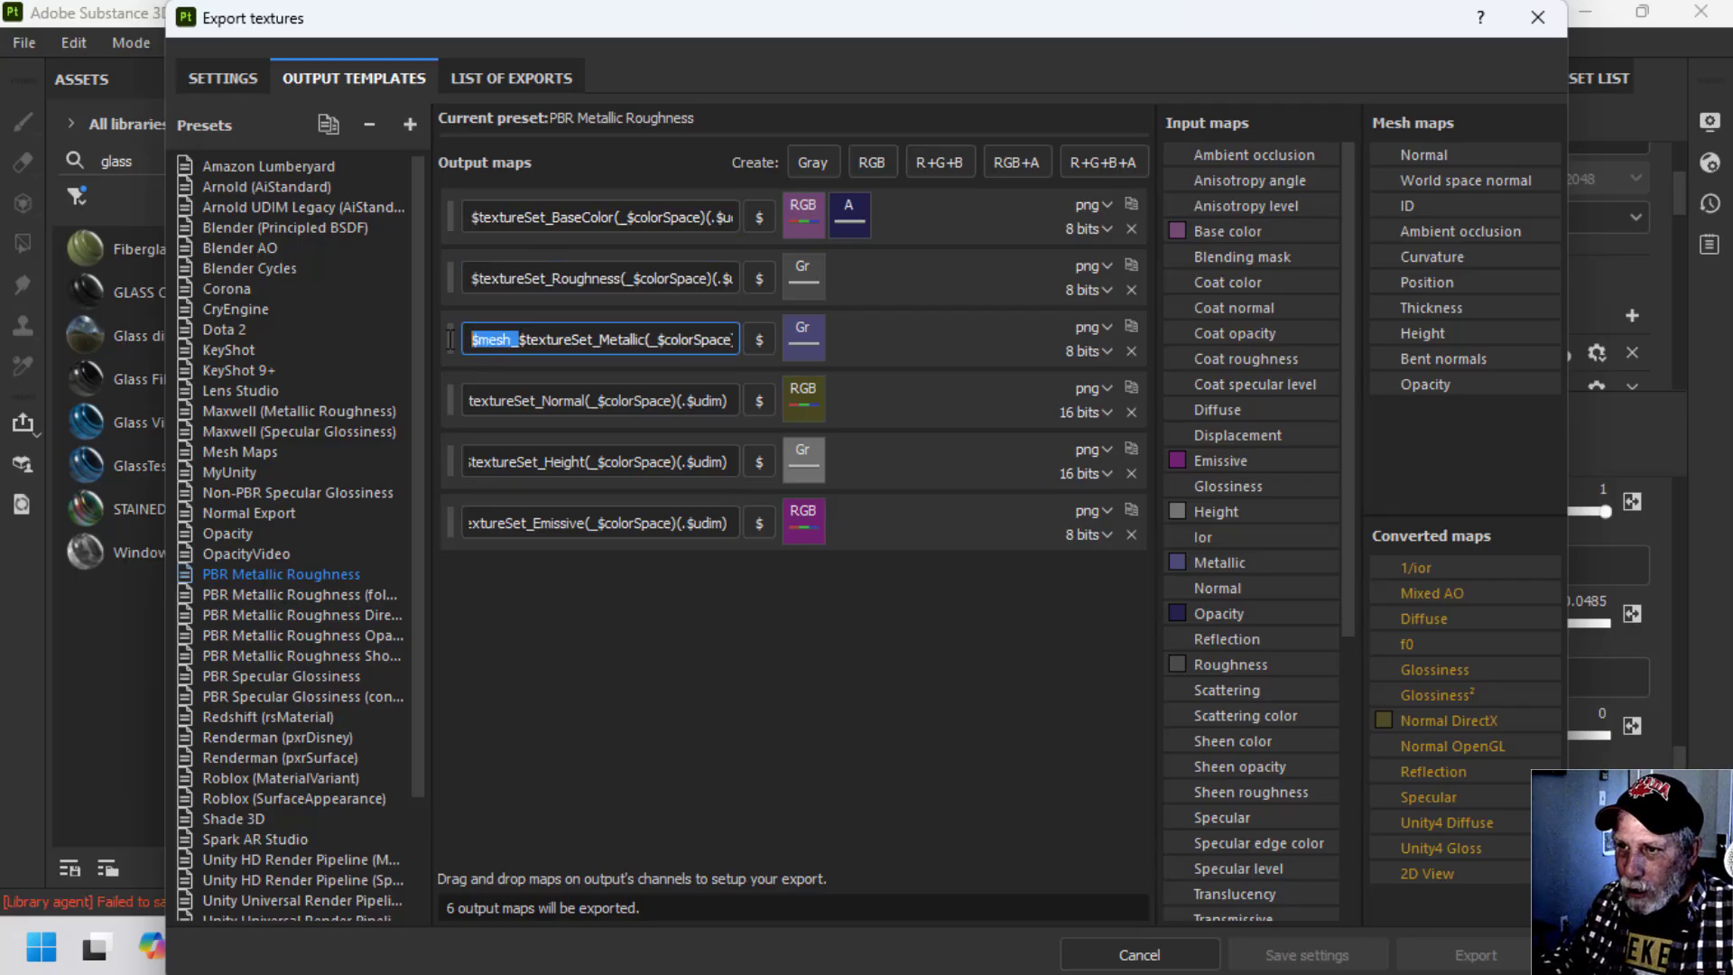
key("Delete")
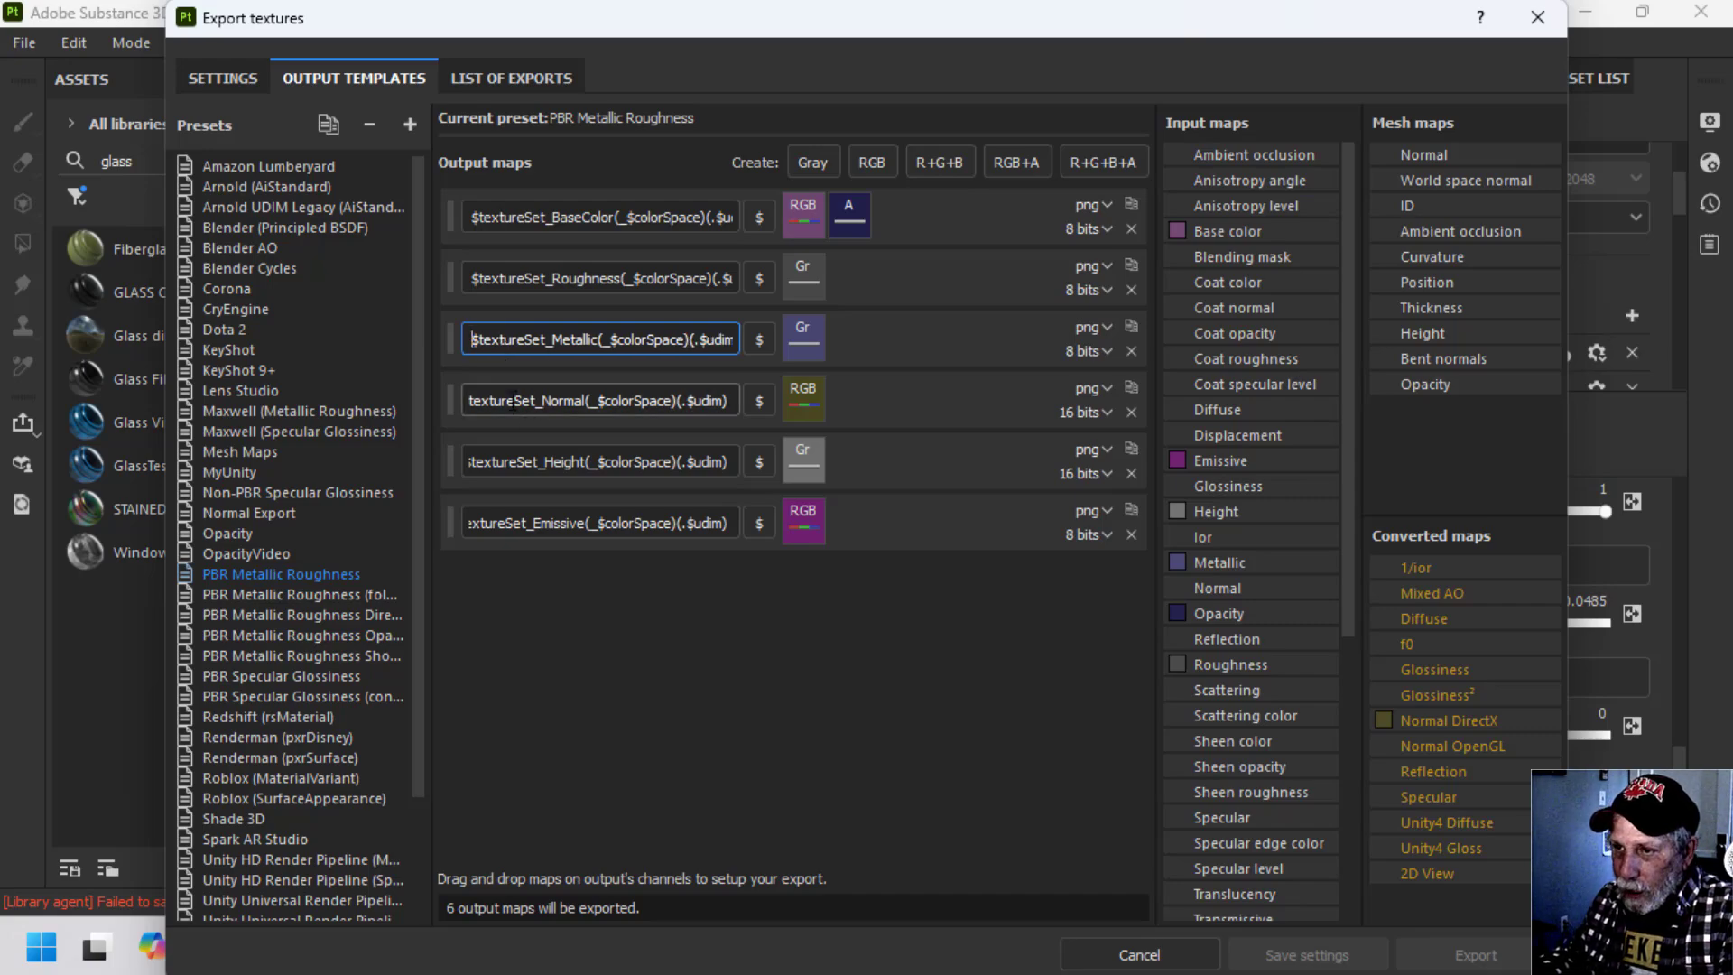
Remove the $mesh_ prefix from the Normal, Height and Emissive output map names.
left_click(513, 401)
left_click_drag(522, 400, 437, 401)
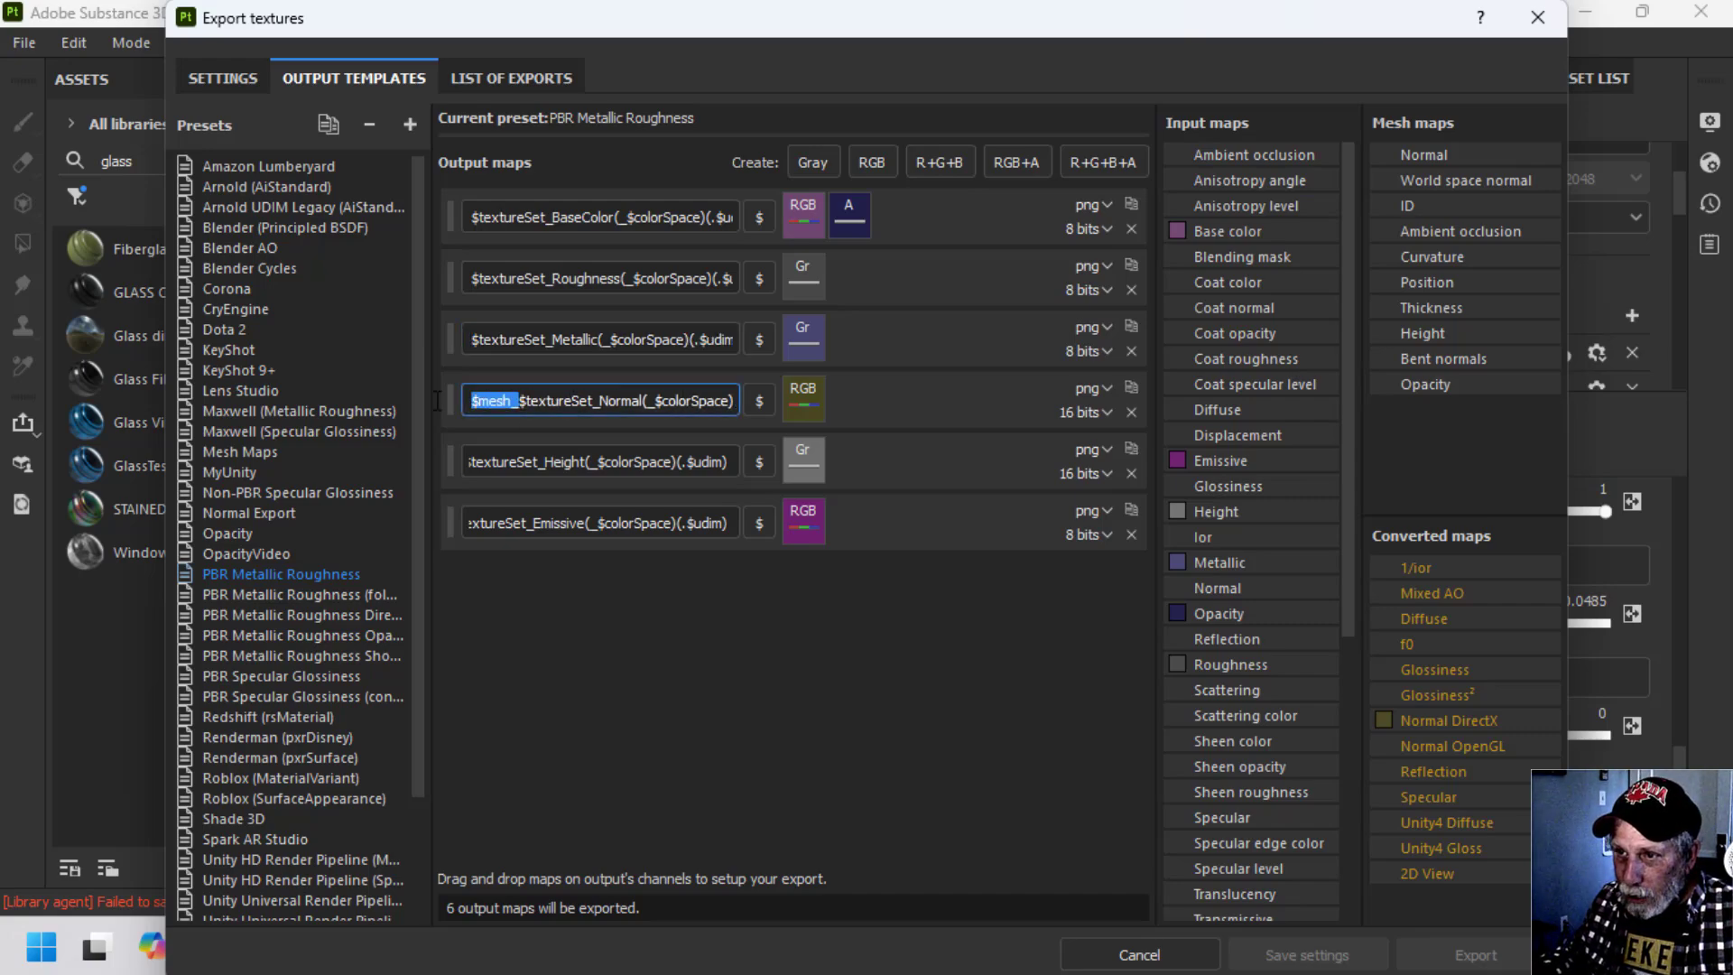
key("Delete")
left_click(529, 463)
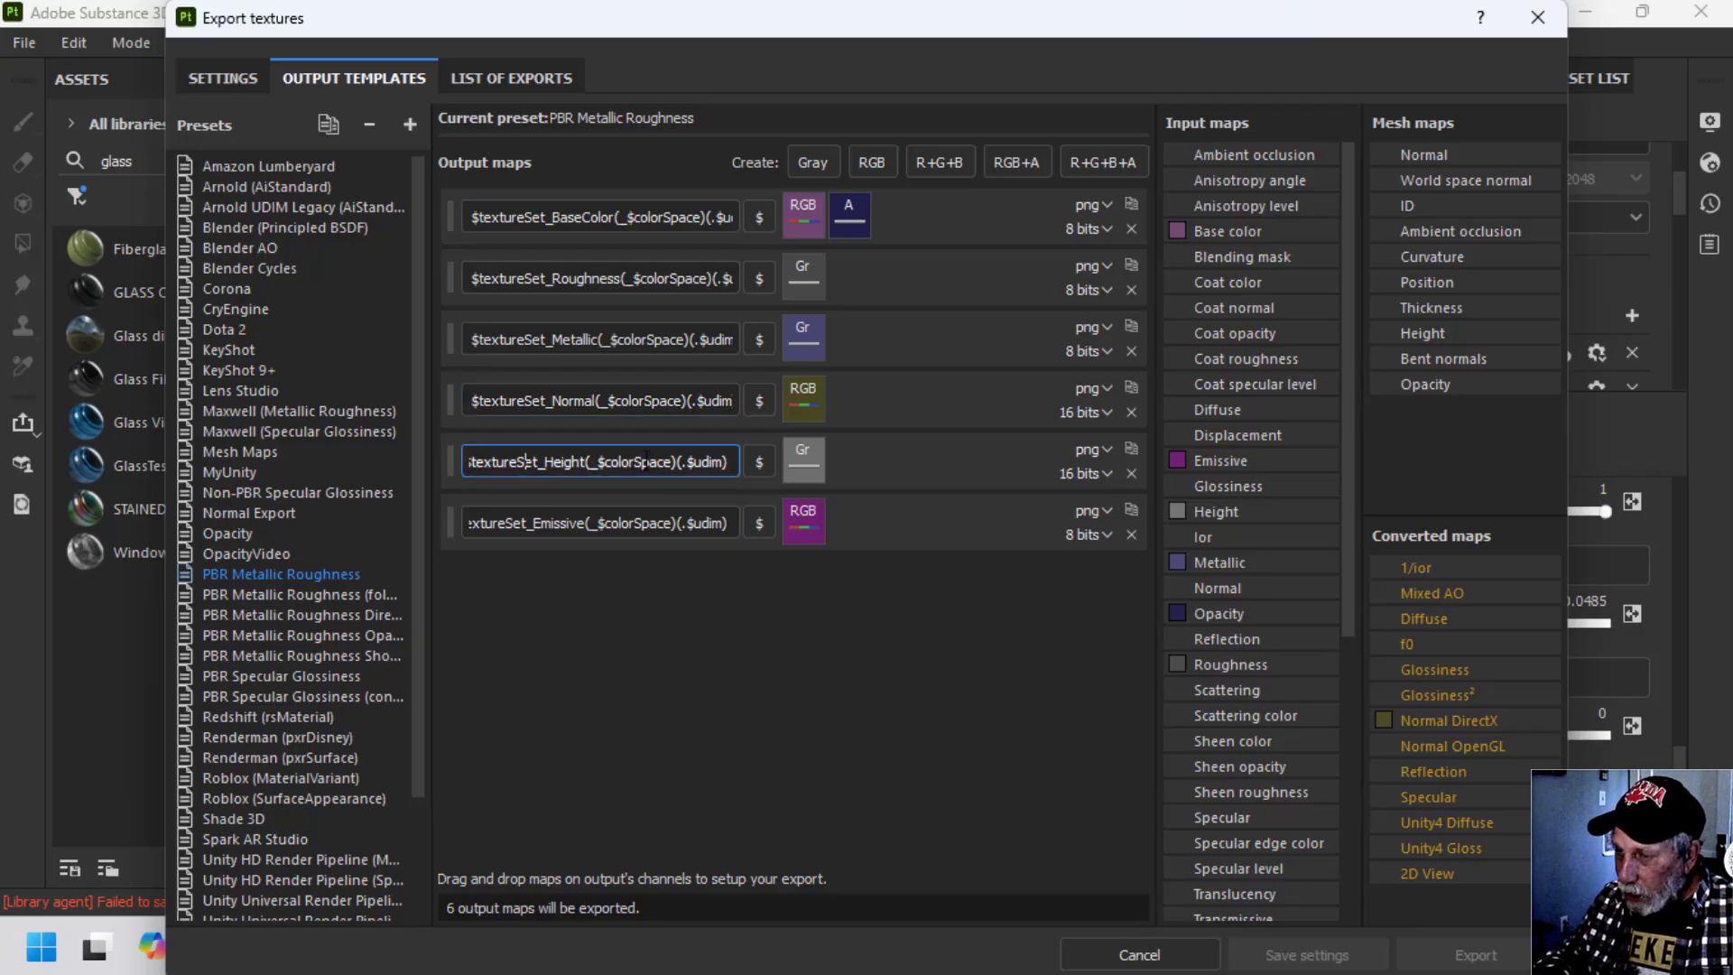
key("Home")
left_click_drag(520, 462, 465, 462)
key("Delete")
left_click(529, 523)
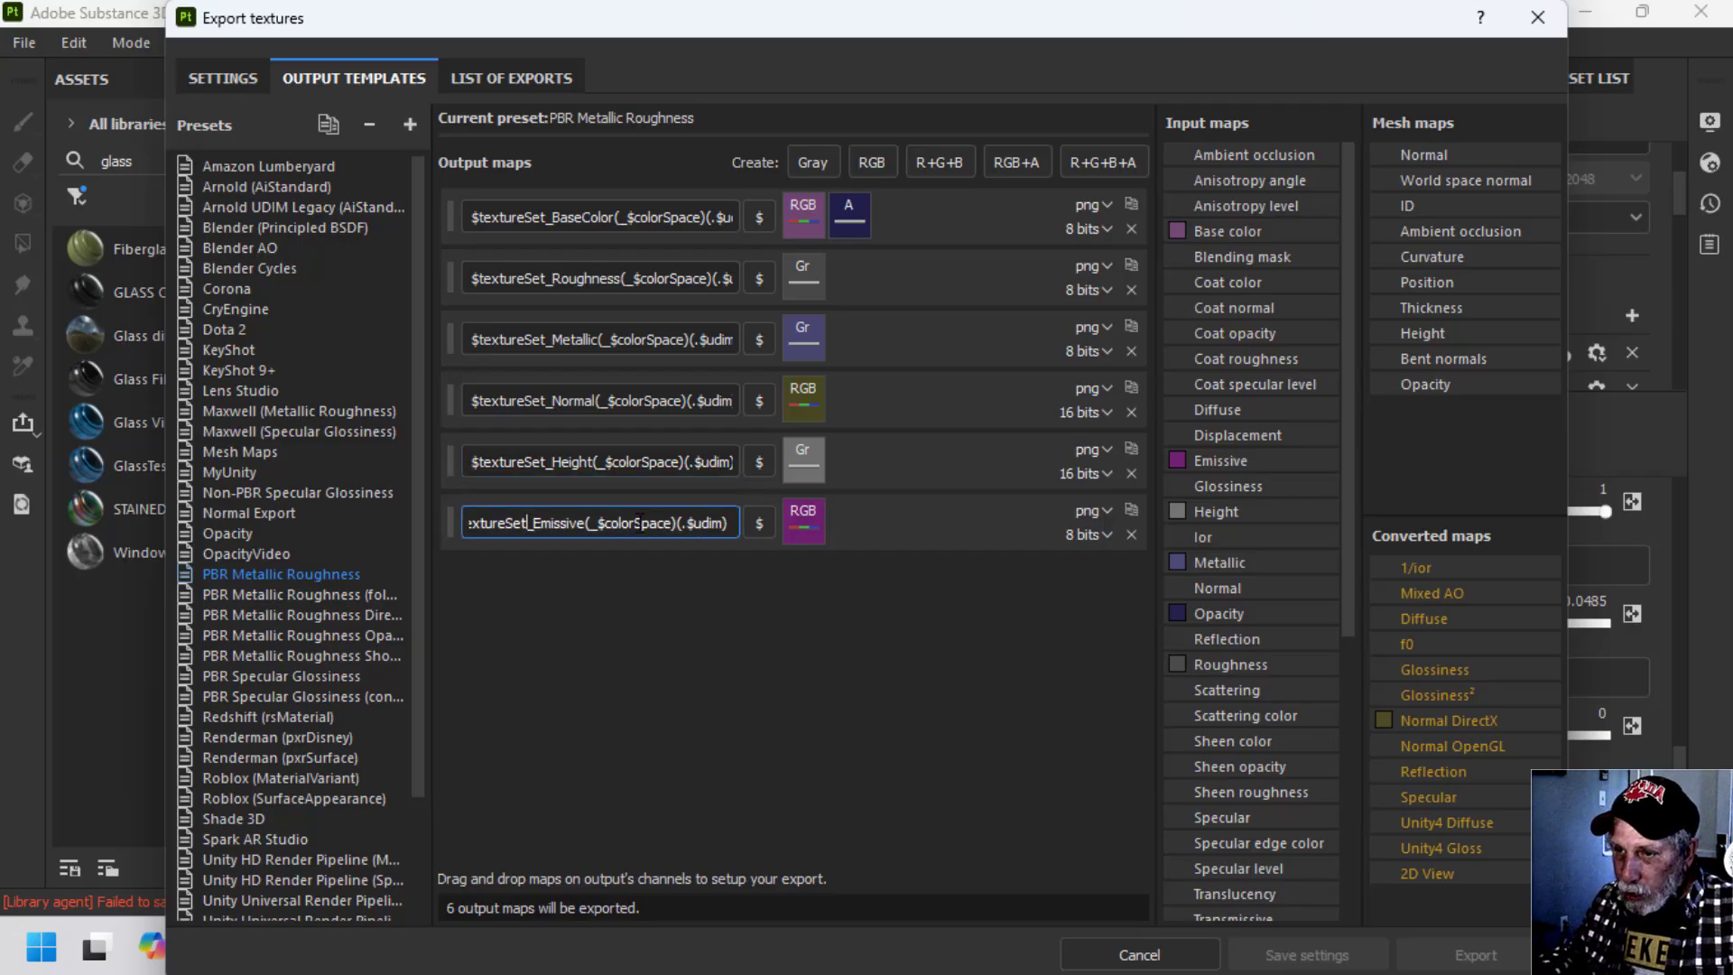
key("Home")
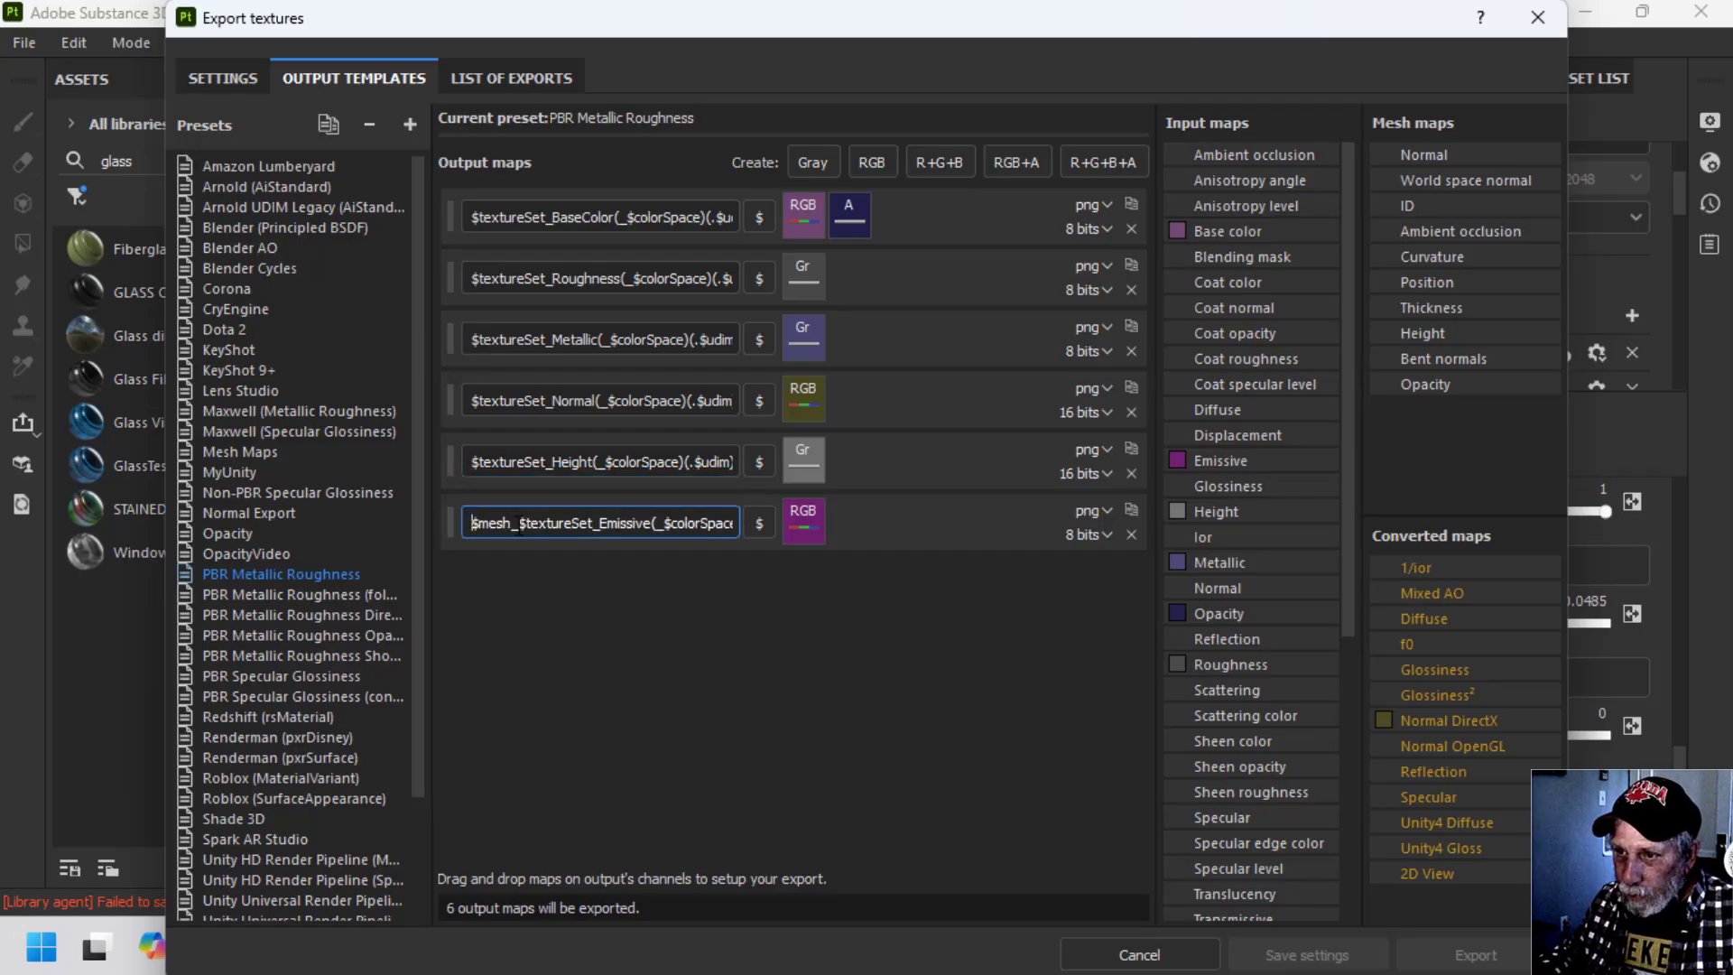
left_click_drag(519, 527, 459, 523)
key("BackSpace")
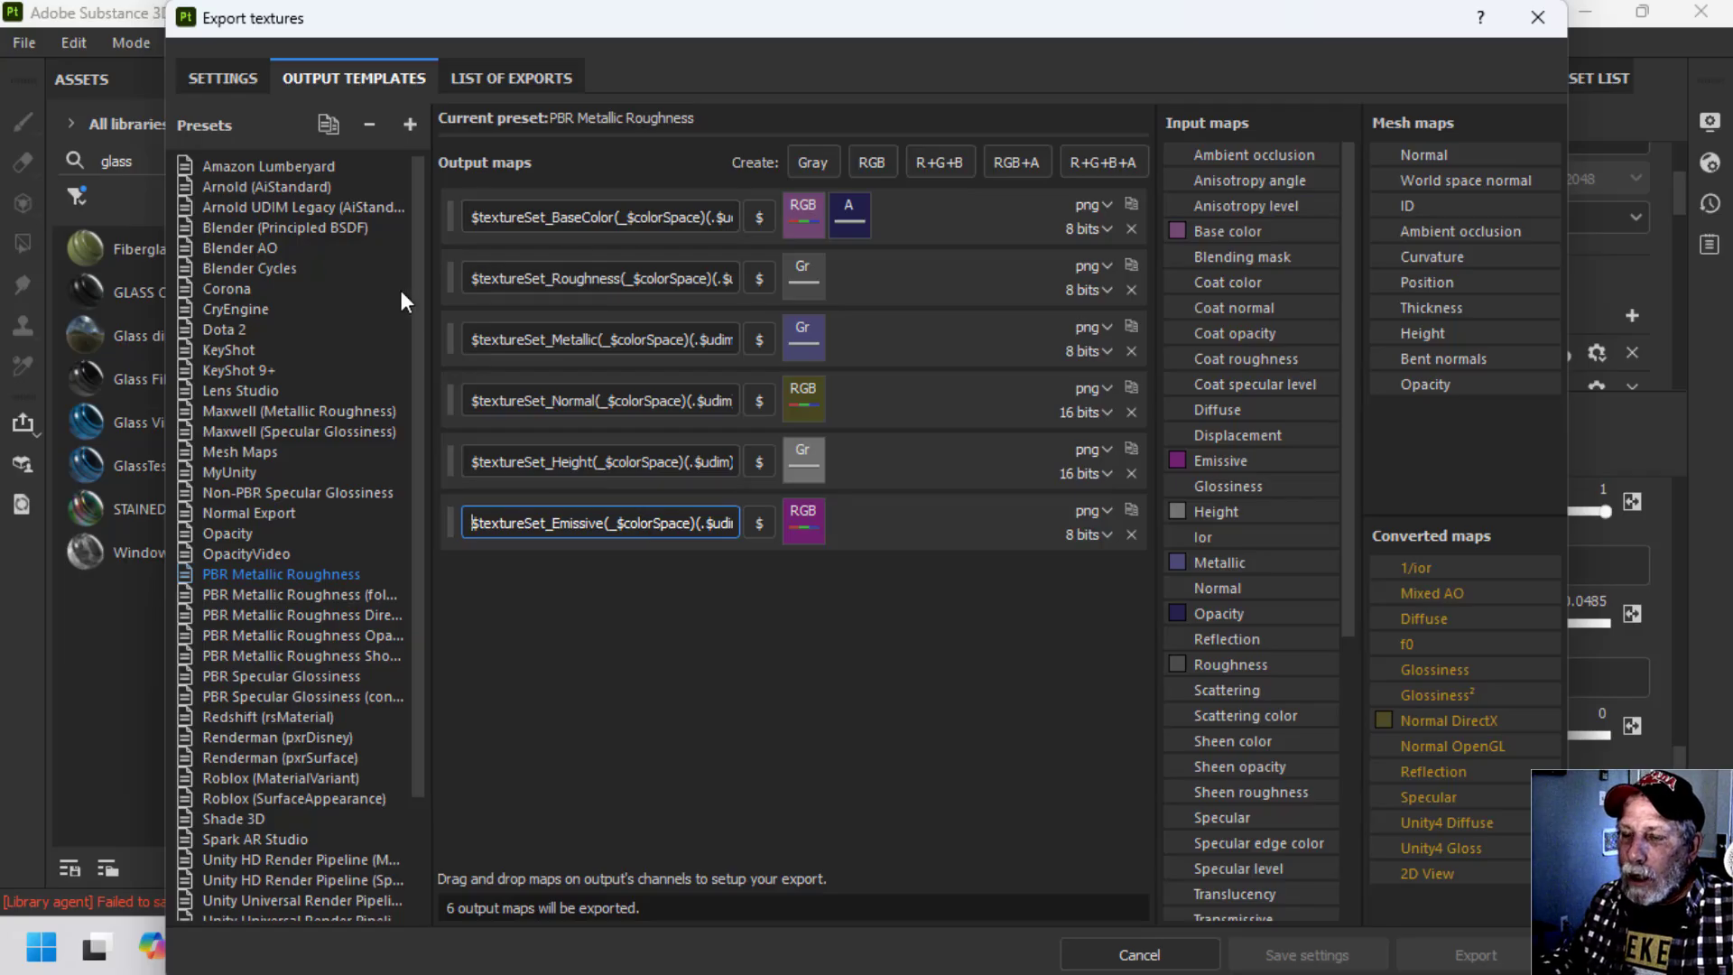
Duplicate the PBR Metallic Roughness preset and rename the copy PBR Metallic Roughness With Opacity.
left_click(327, 124)
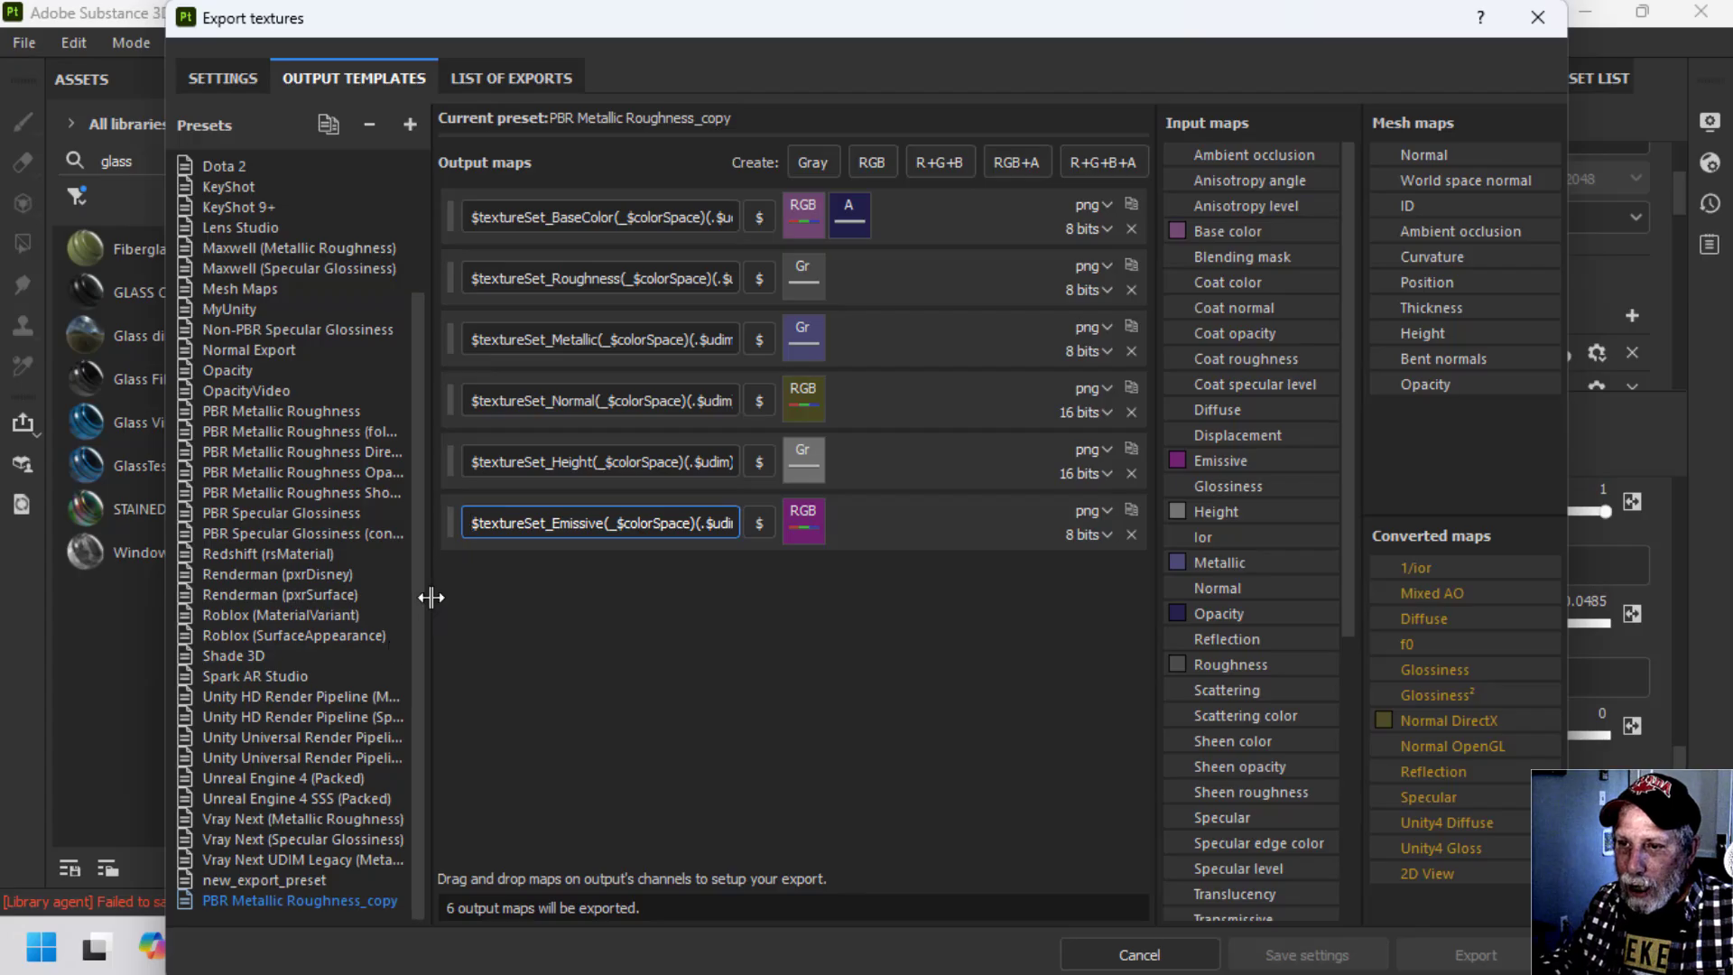
double_click(340, 903)
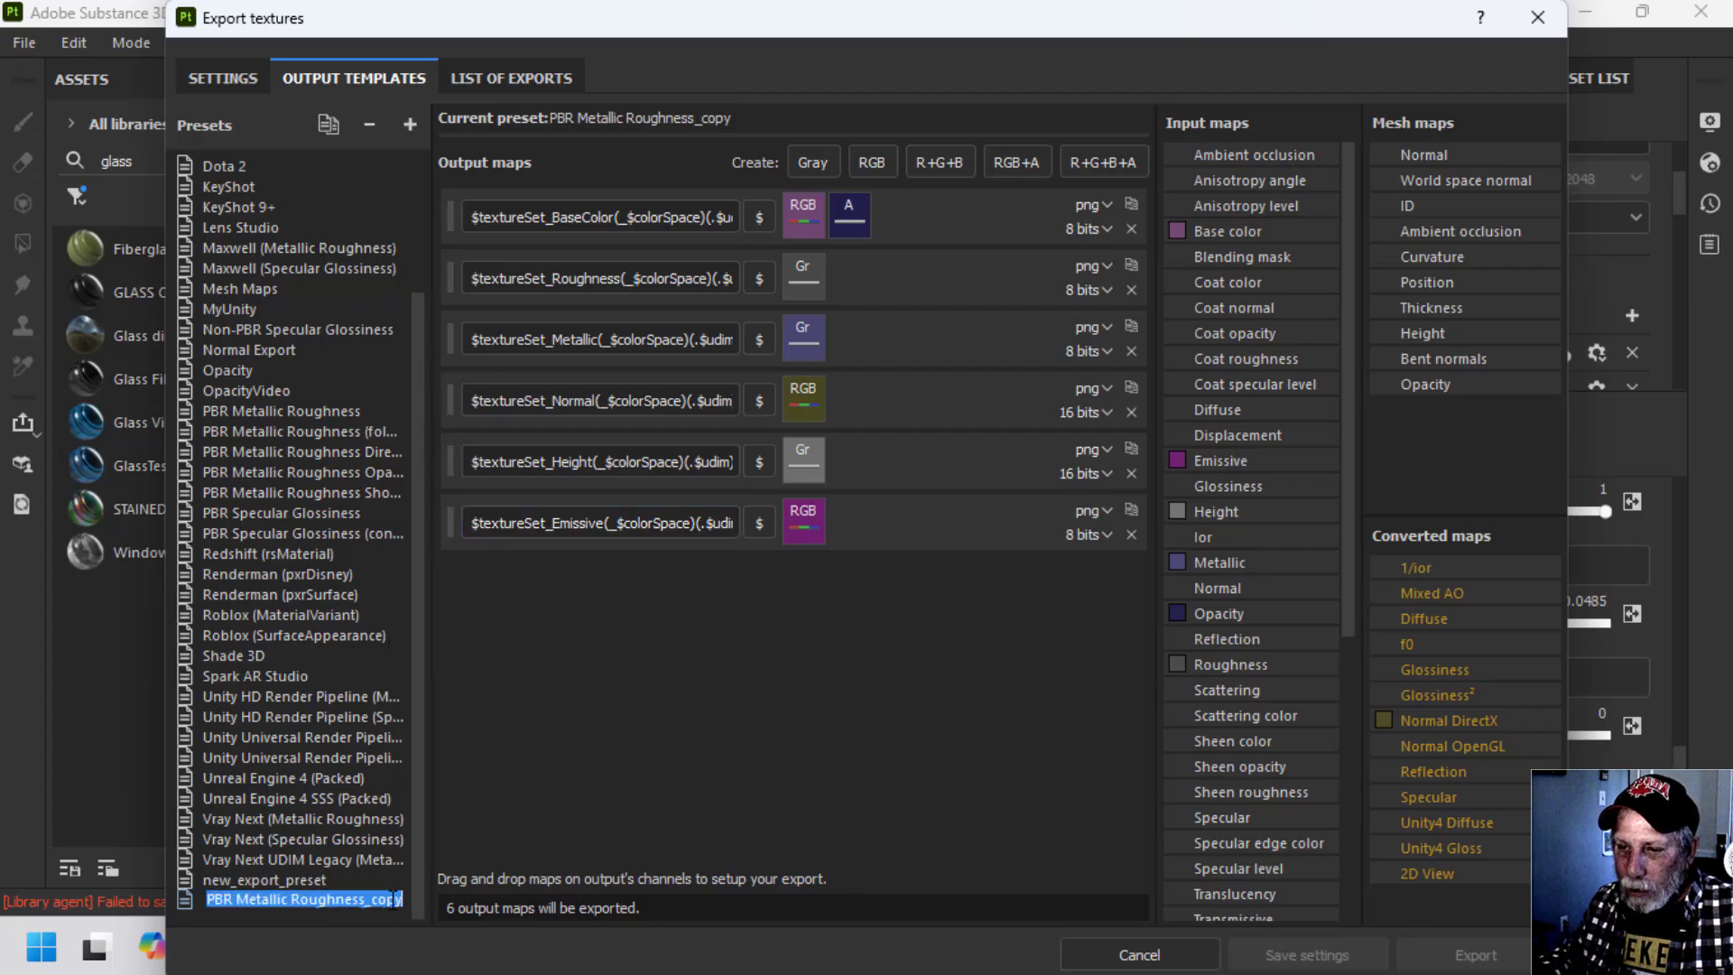
left_click(394, 899)
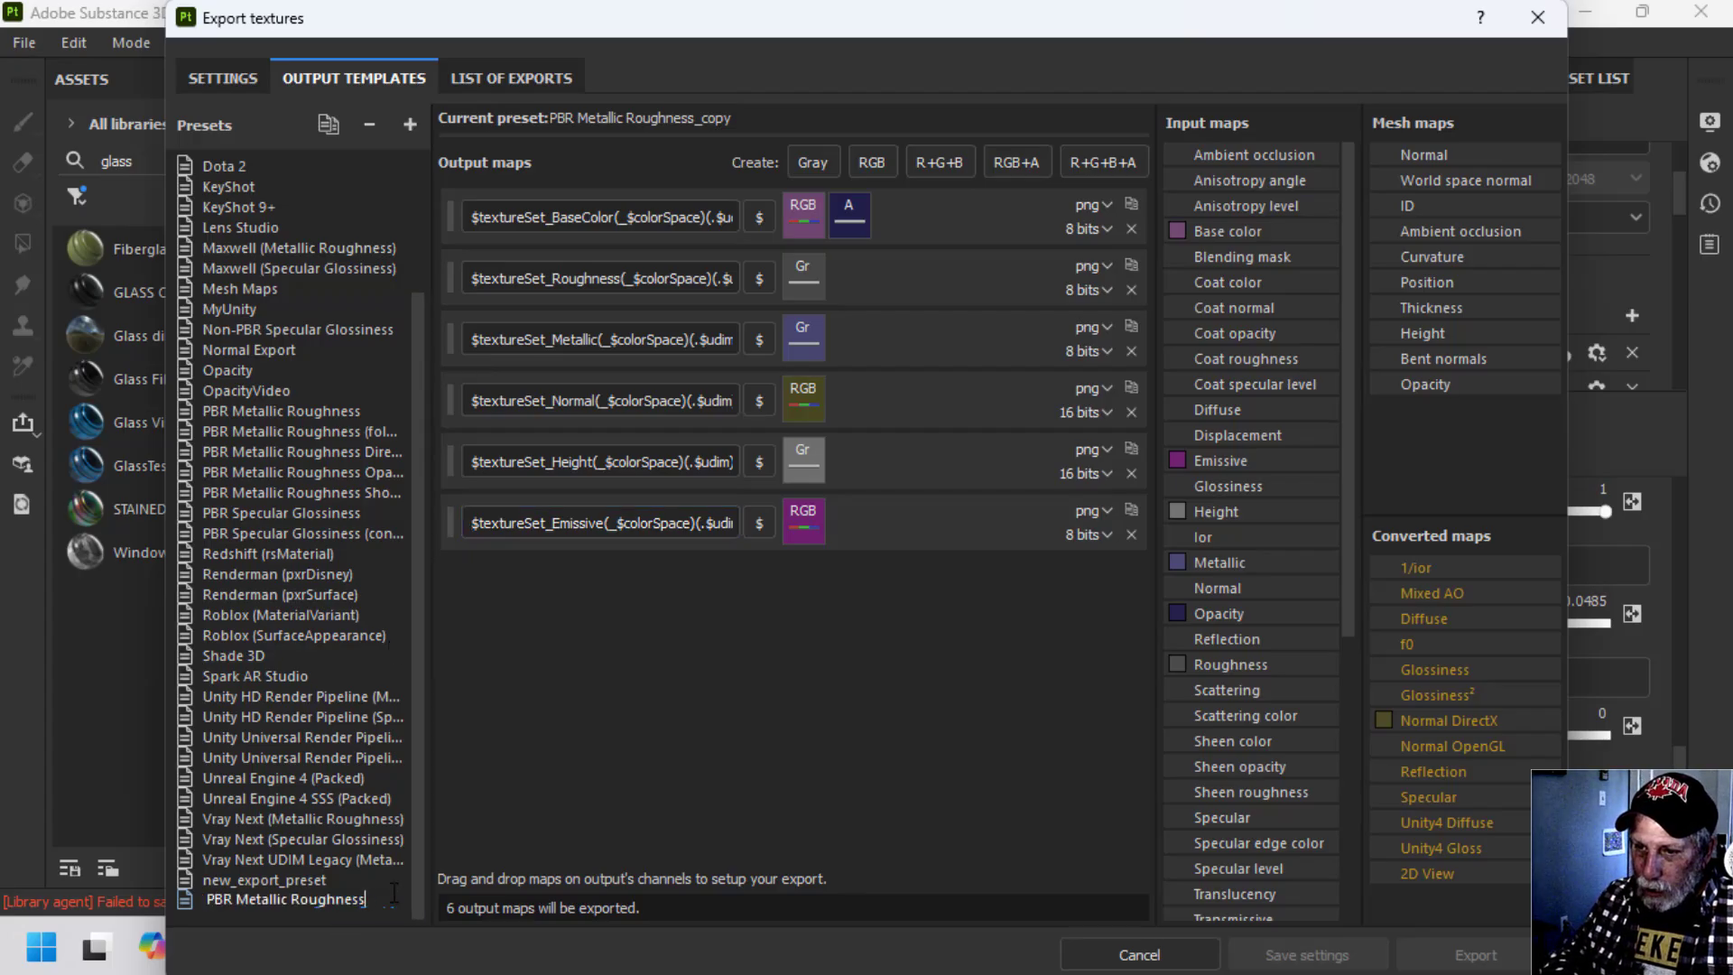
type("With")
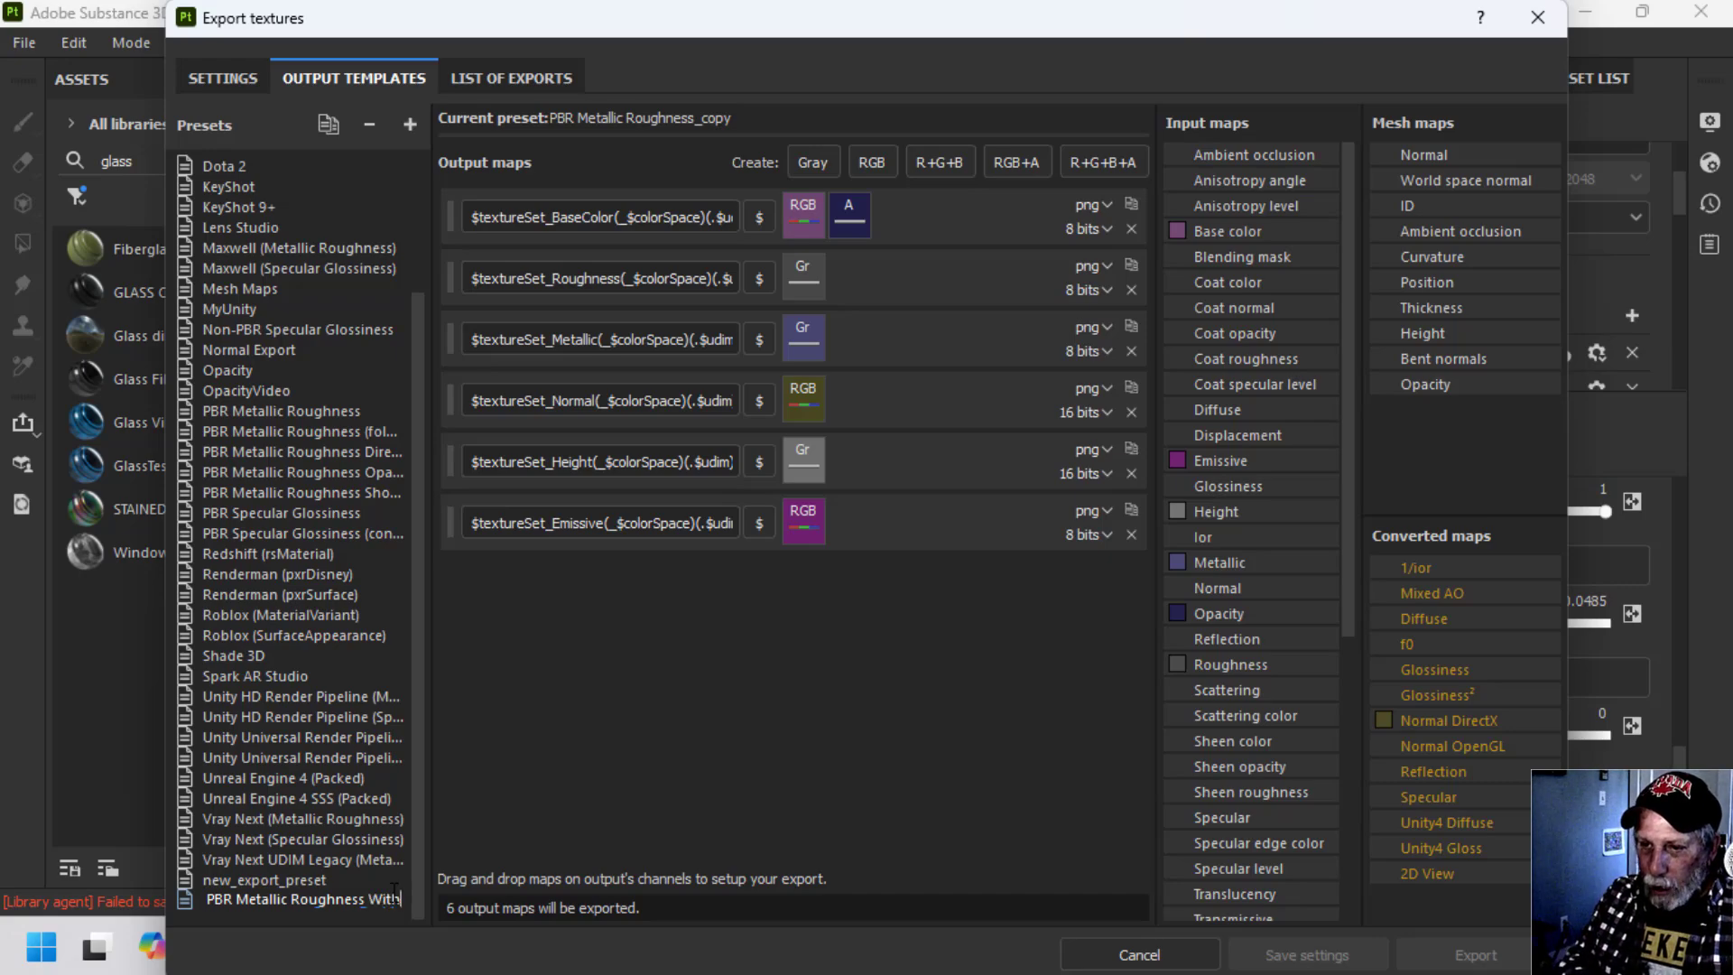
type(" Opacity")
key("Return")
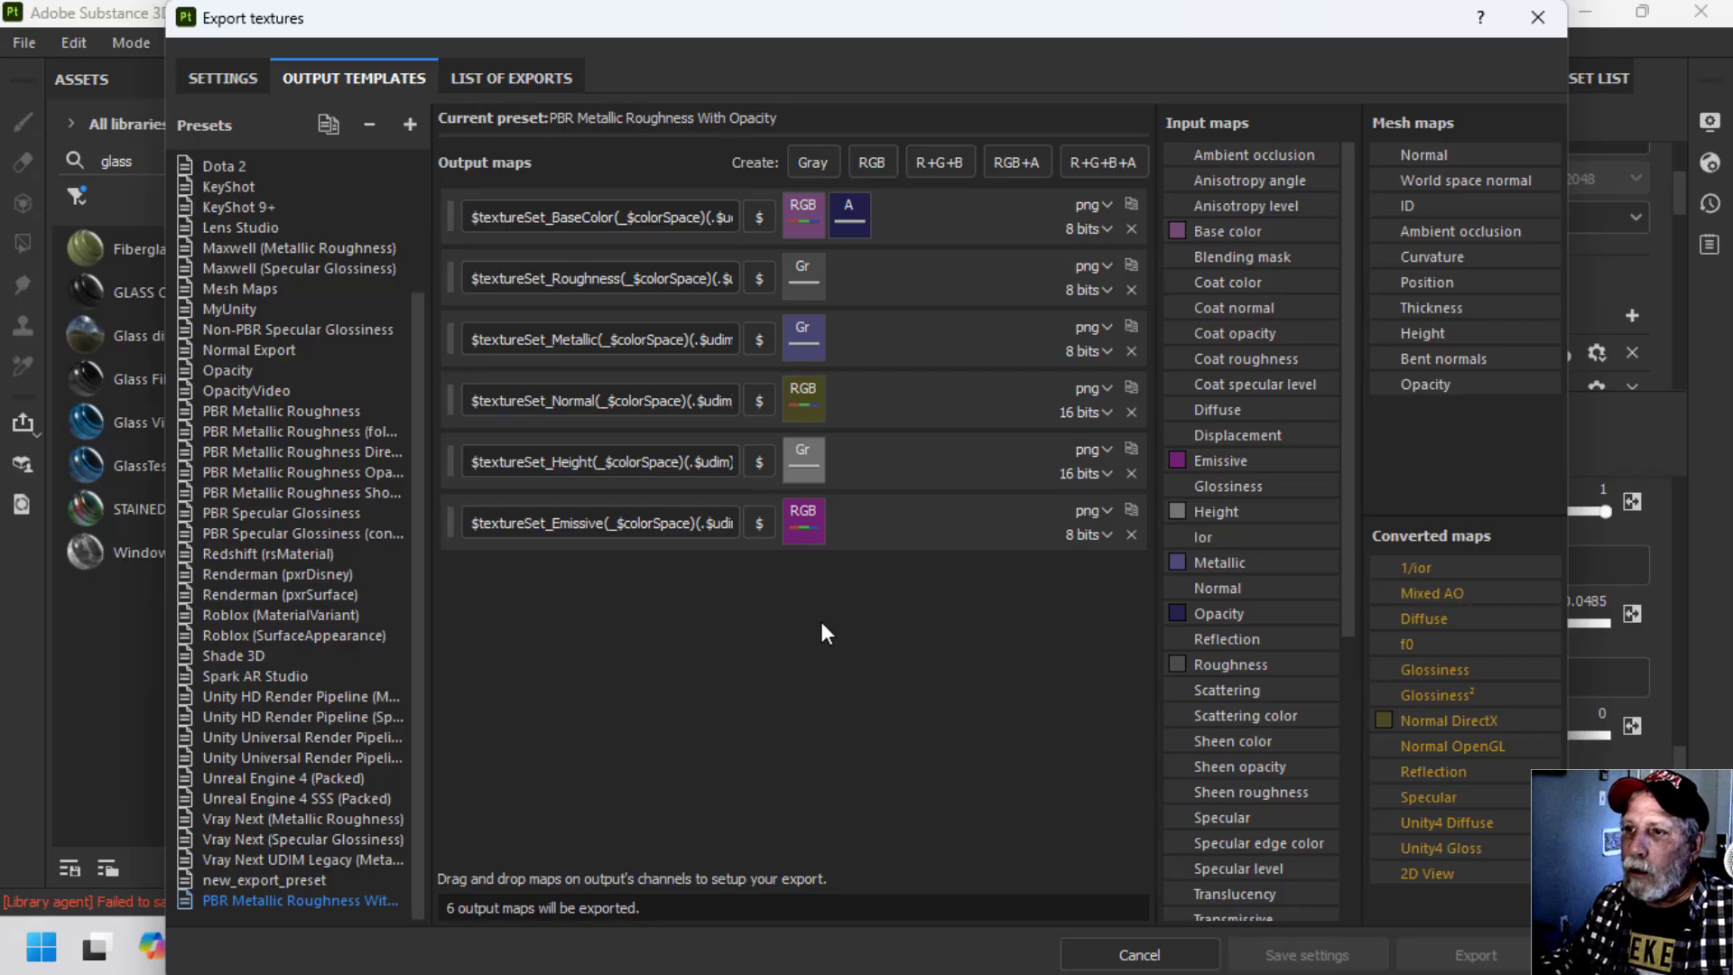
Add a gray output map to the new preset and name it Opacity.
left_click(810, 164)
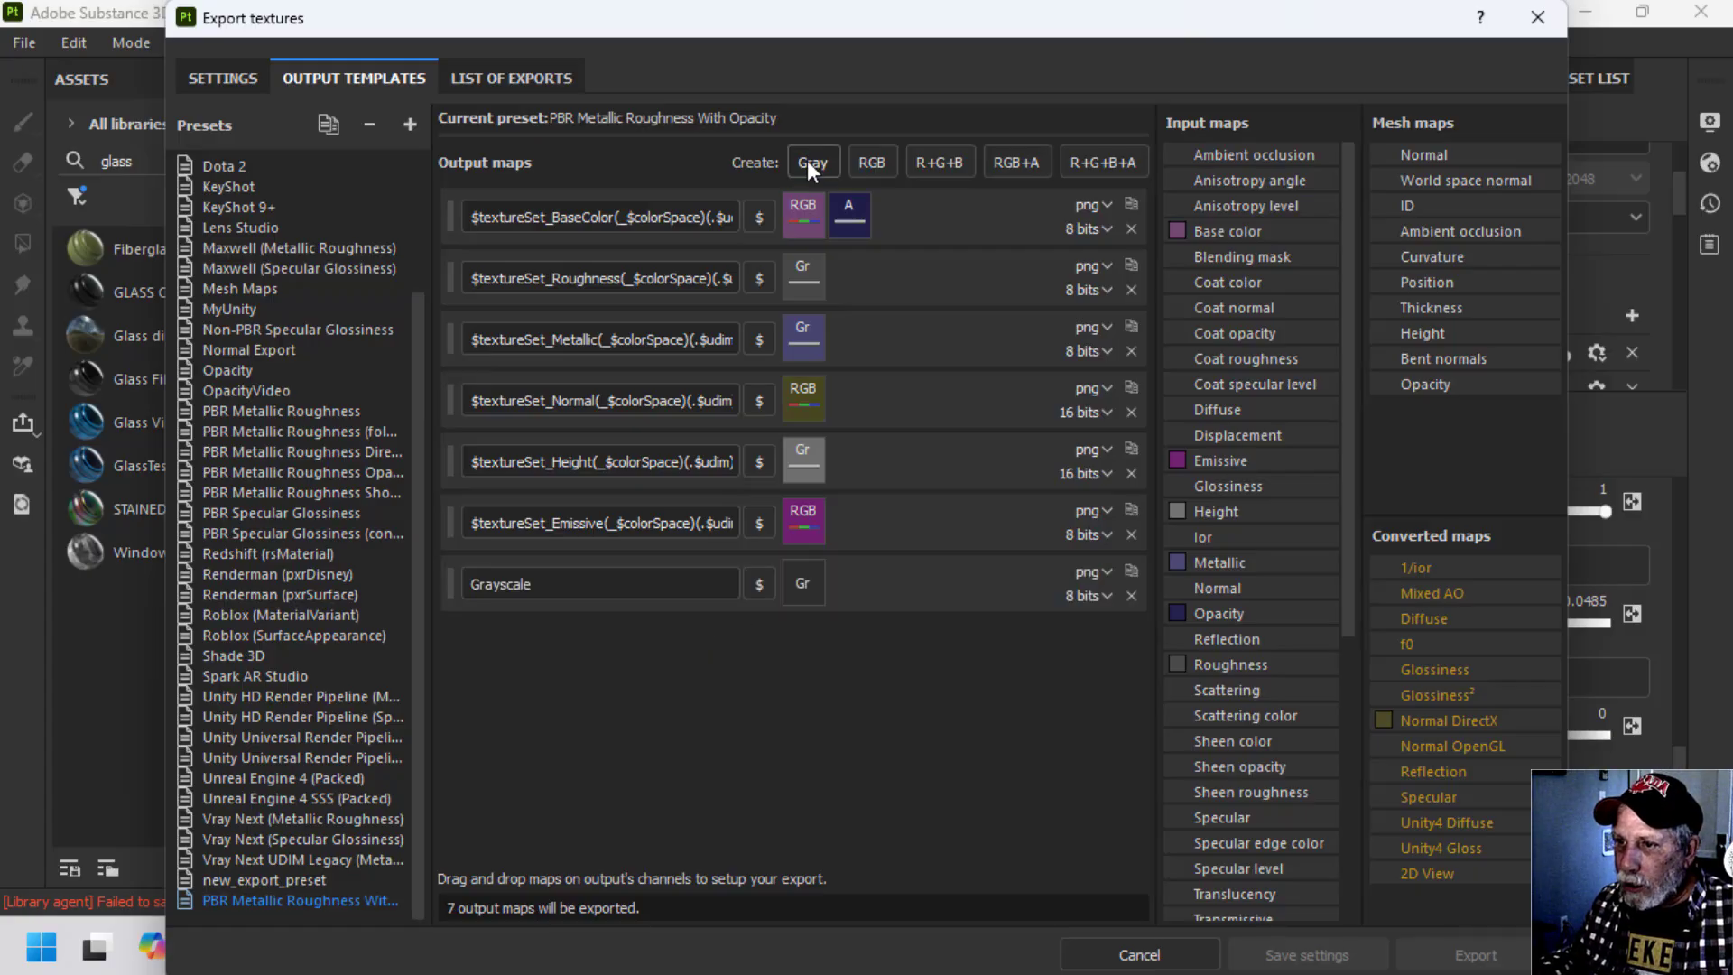
double_click(583, 582)
type("O")
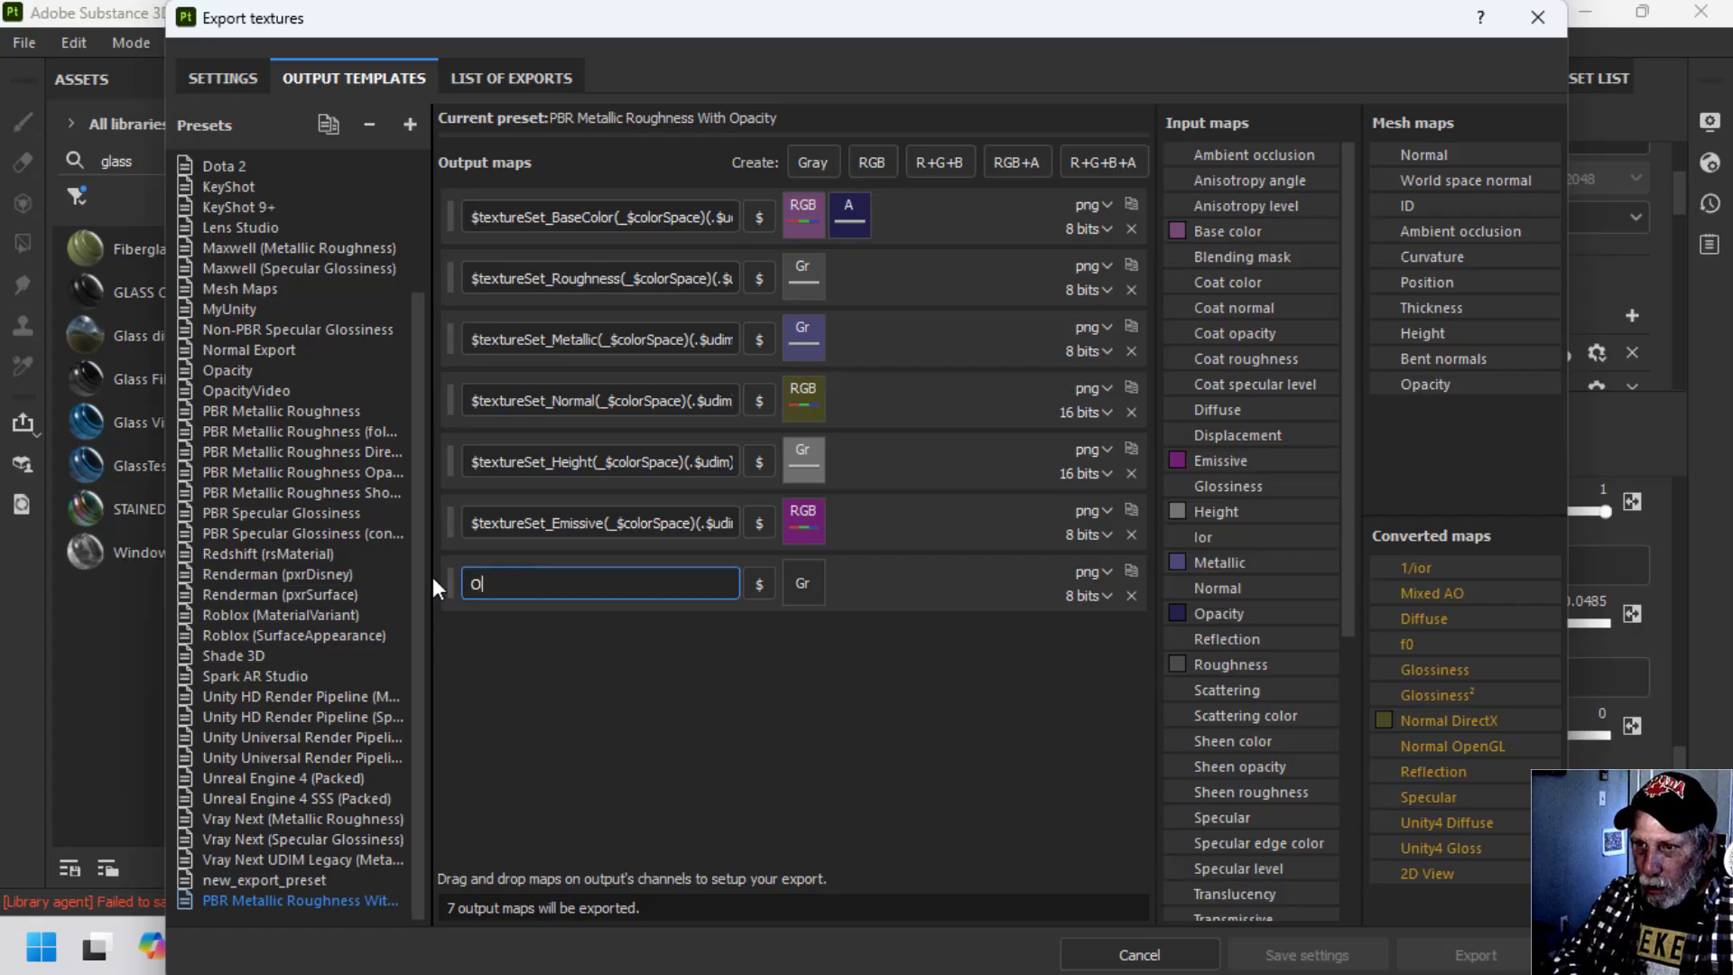
type("pacity")
Replace the new gray map's name with a copy of the Emissive map's full name, $textureSet_Emissive(_$colorSpace)(.$udim).
left_click(574, 523)
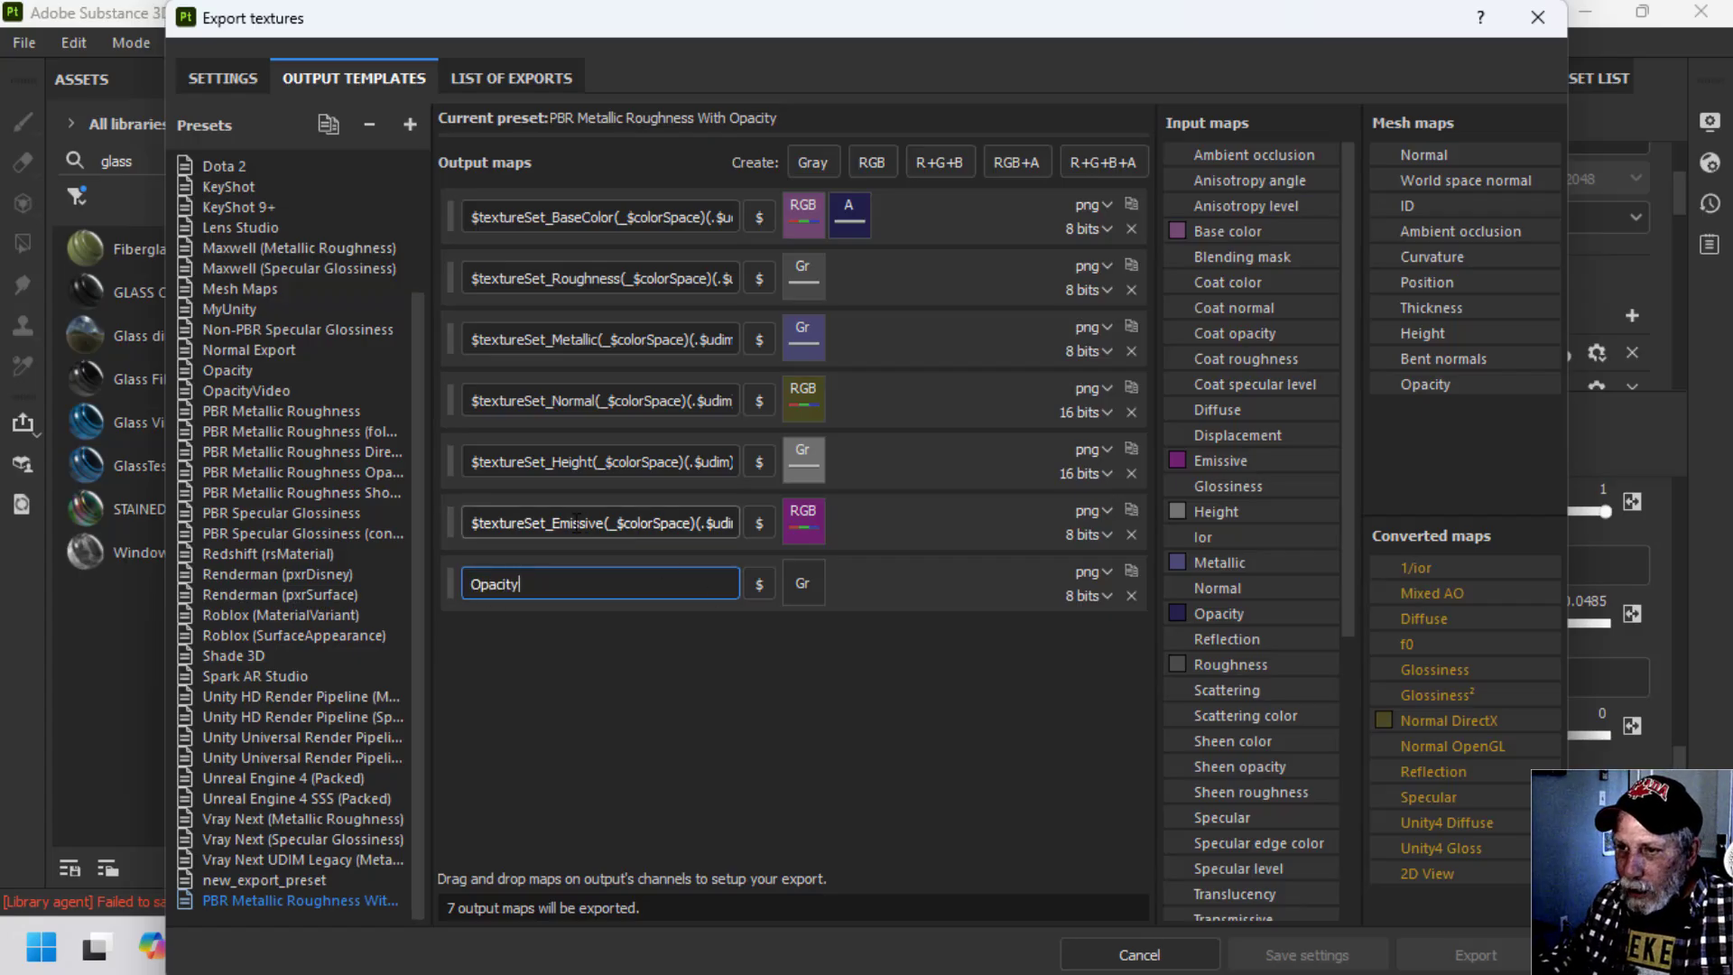
key("End")
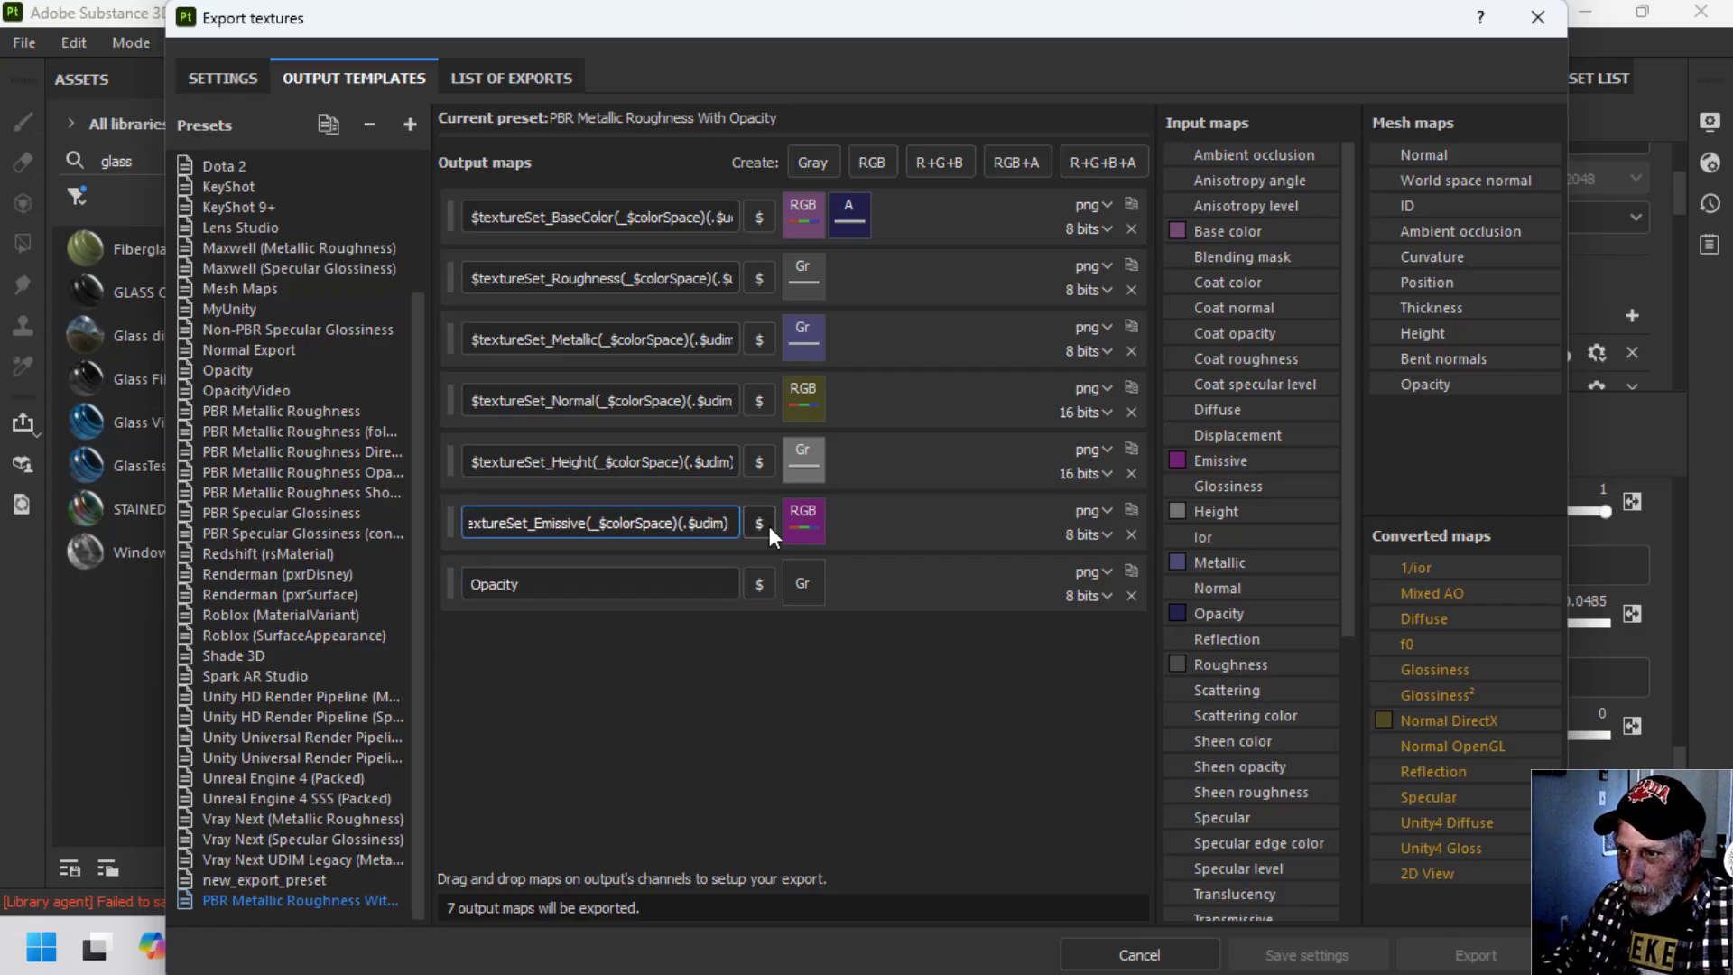
left_click_drag(740, 524, 402, 511)
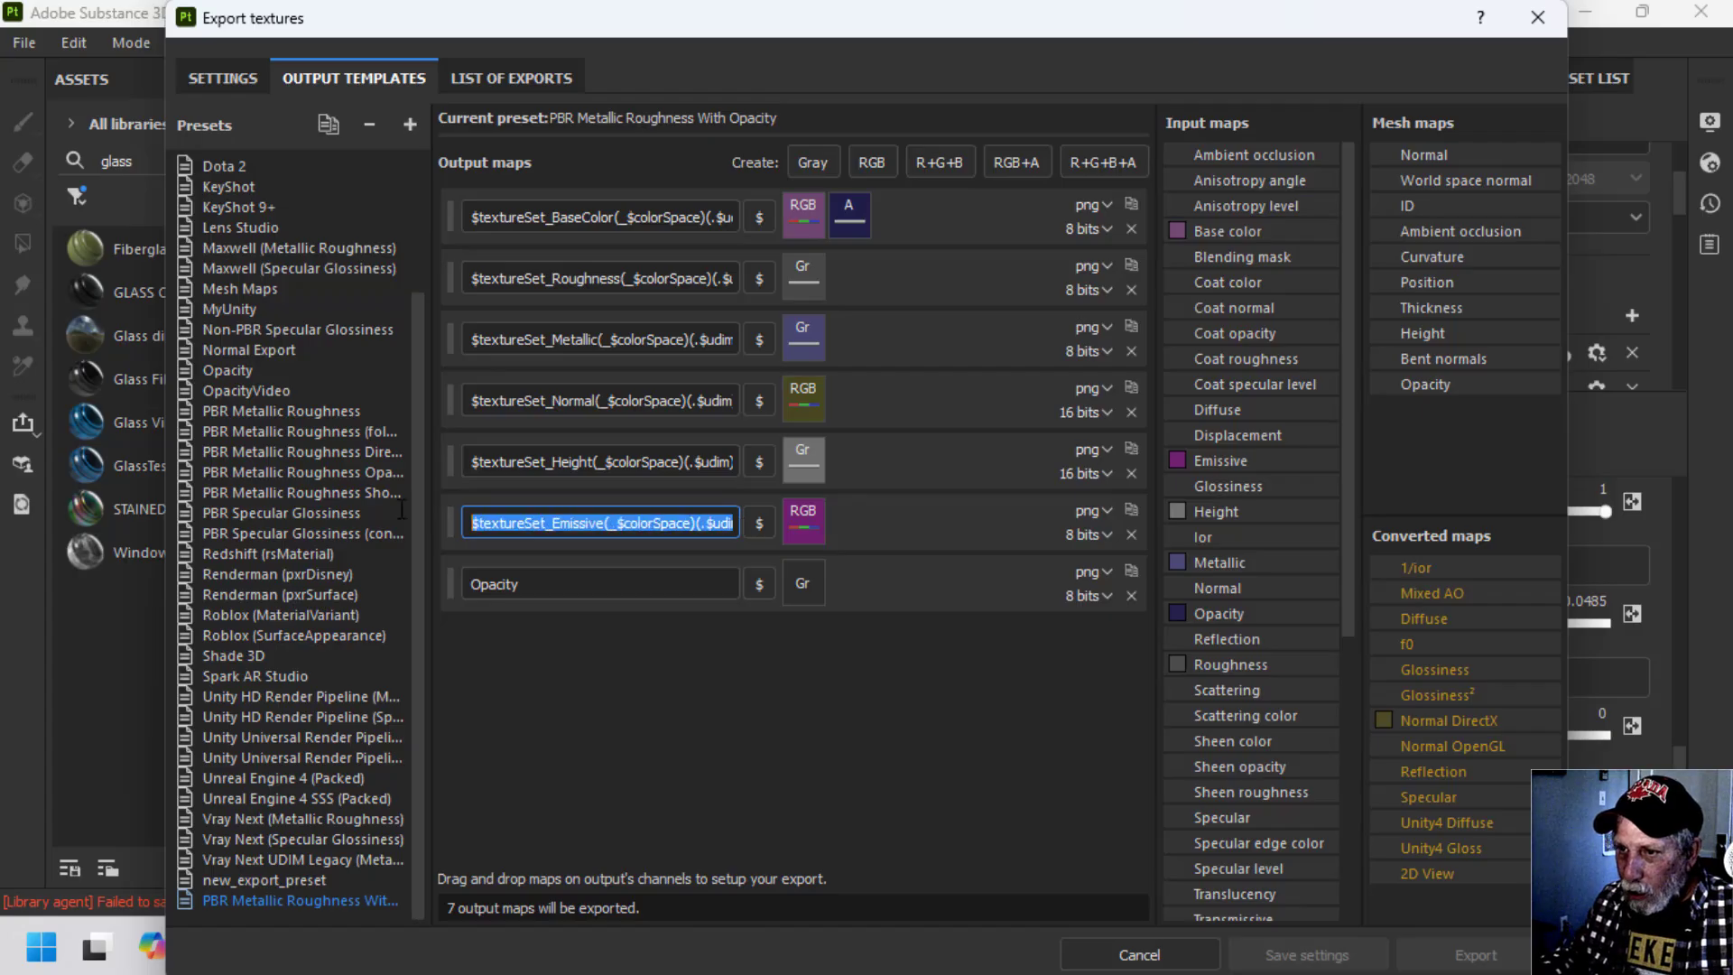
right_click(554, 517)
left_click(609, 625)
left_click_drag(533, 585, 358, 582)
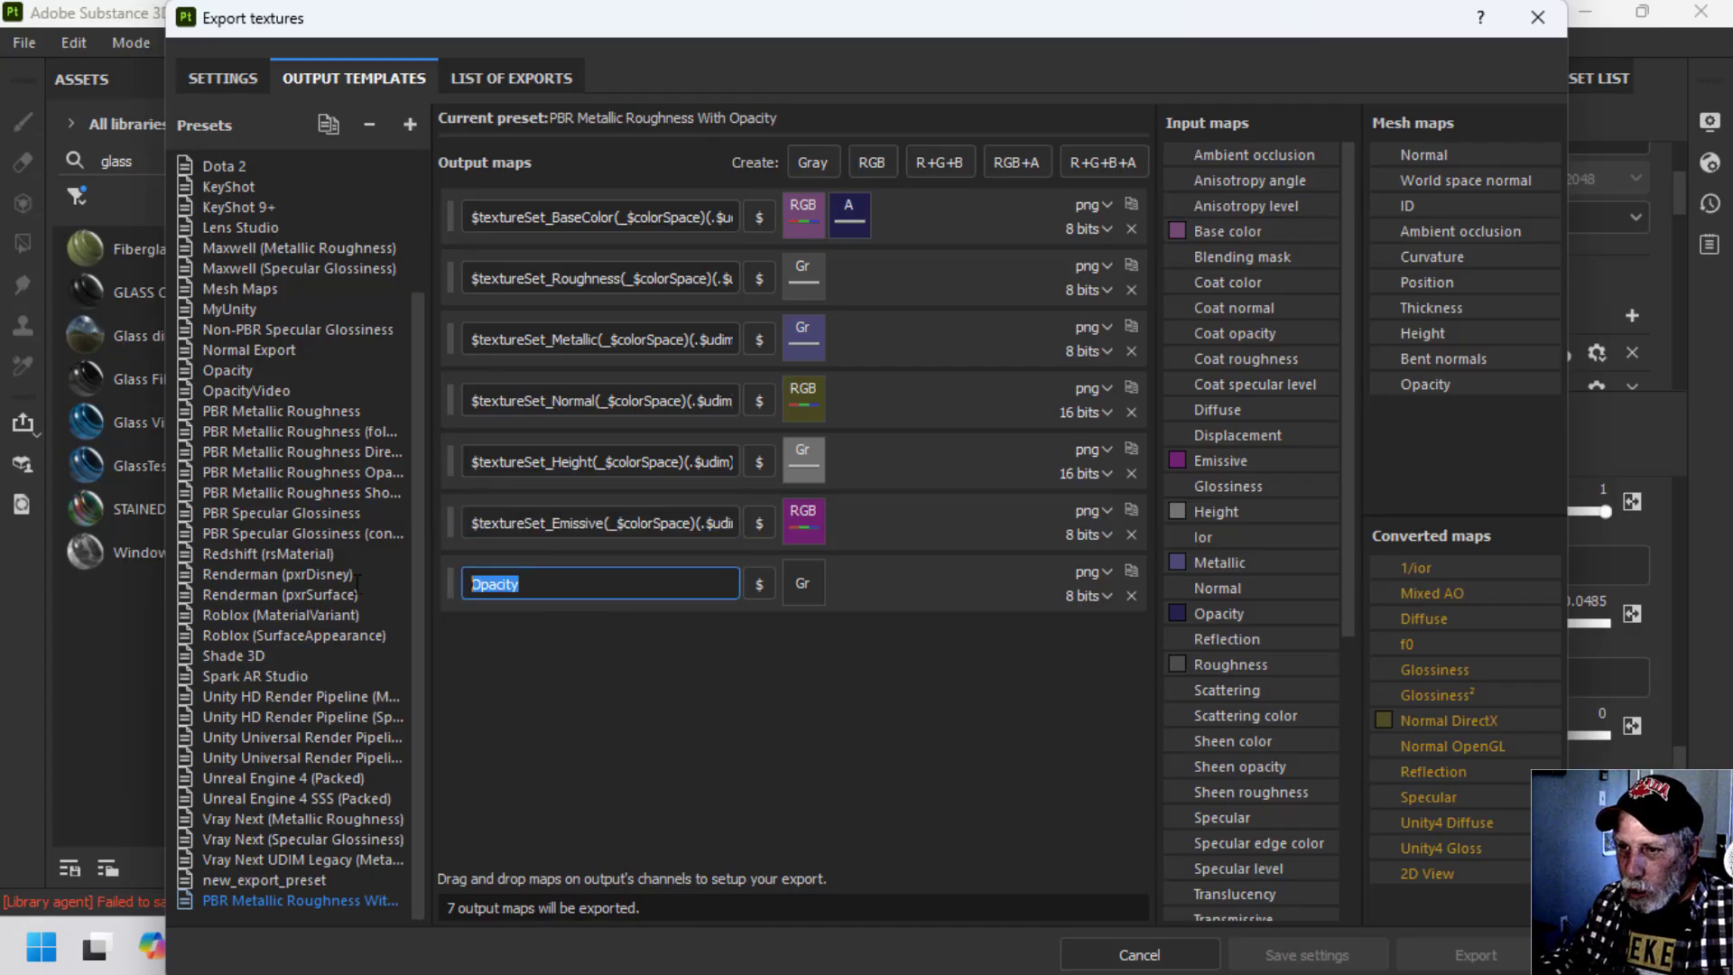
key("ctrl+v")
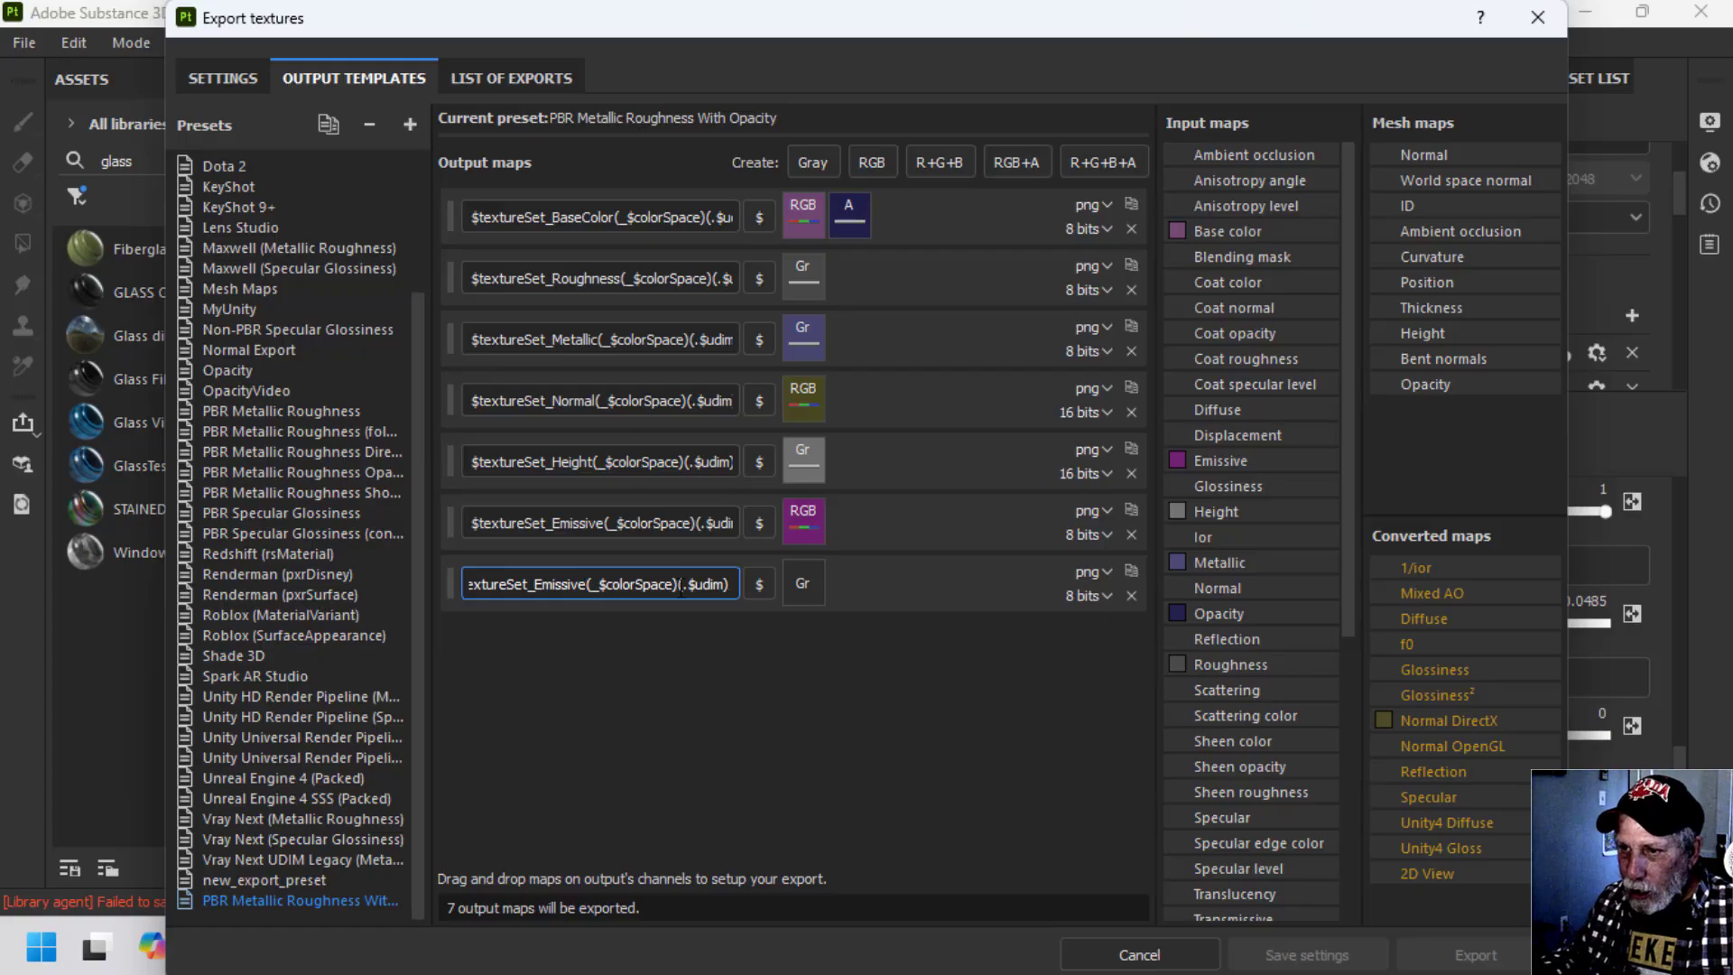
Change Emissive to Opacity in the new map's name and assign the Opacity input map to its gray channel.
key("BackSpace")
key("BackSpace")
key("BackSpace")
key("BackSpace")
key("BackSpace")
key("BackSpace")
key("BackSpace")
key("BackSpace")
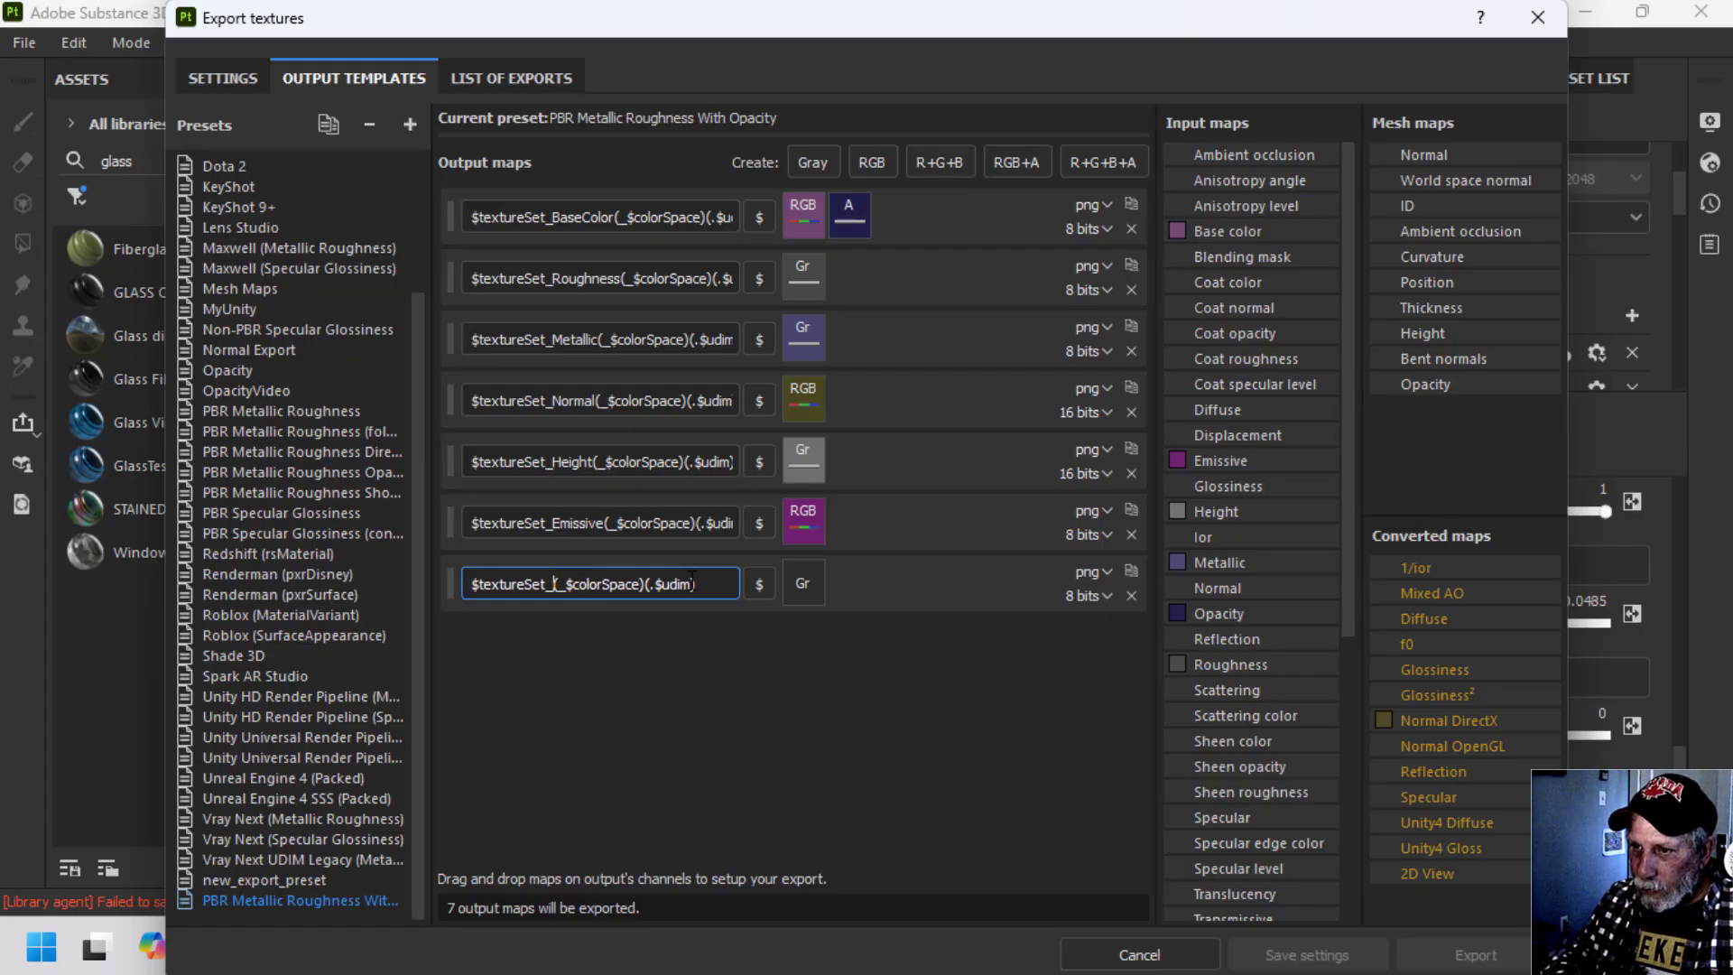
type("Opacity")
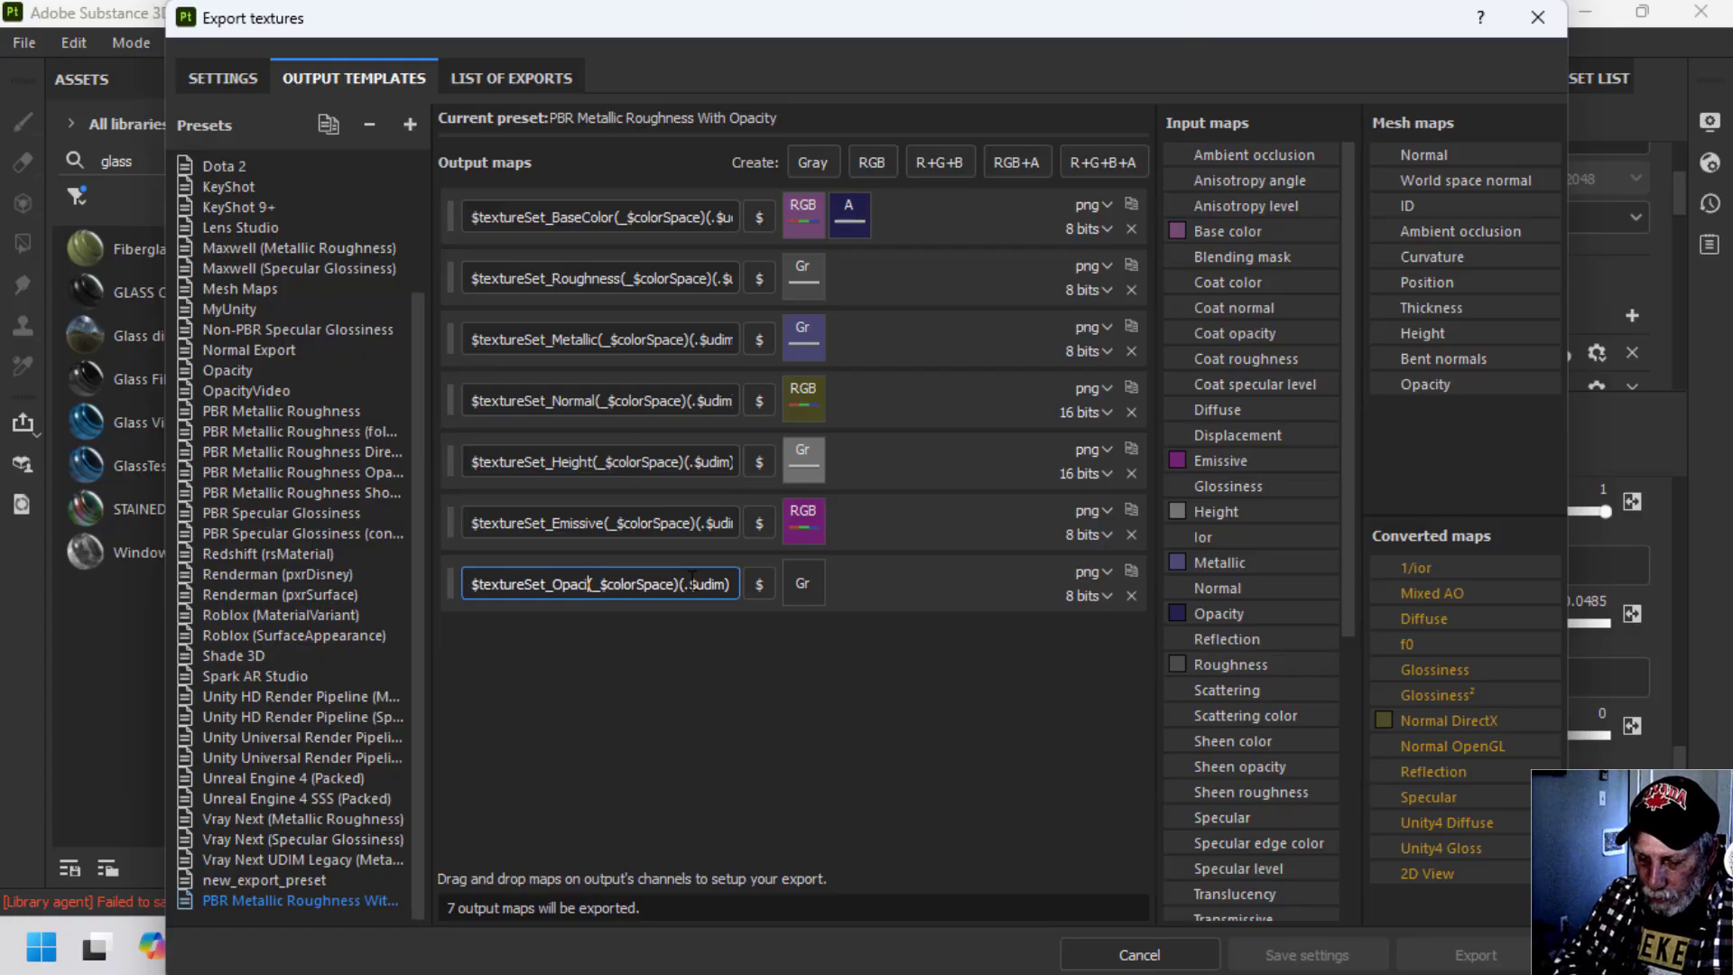
key("Return")
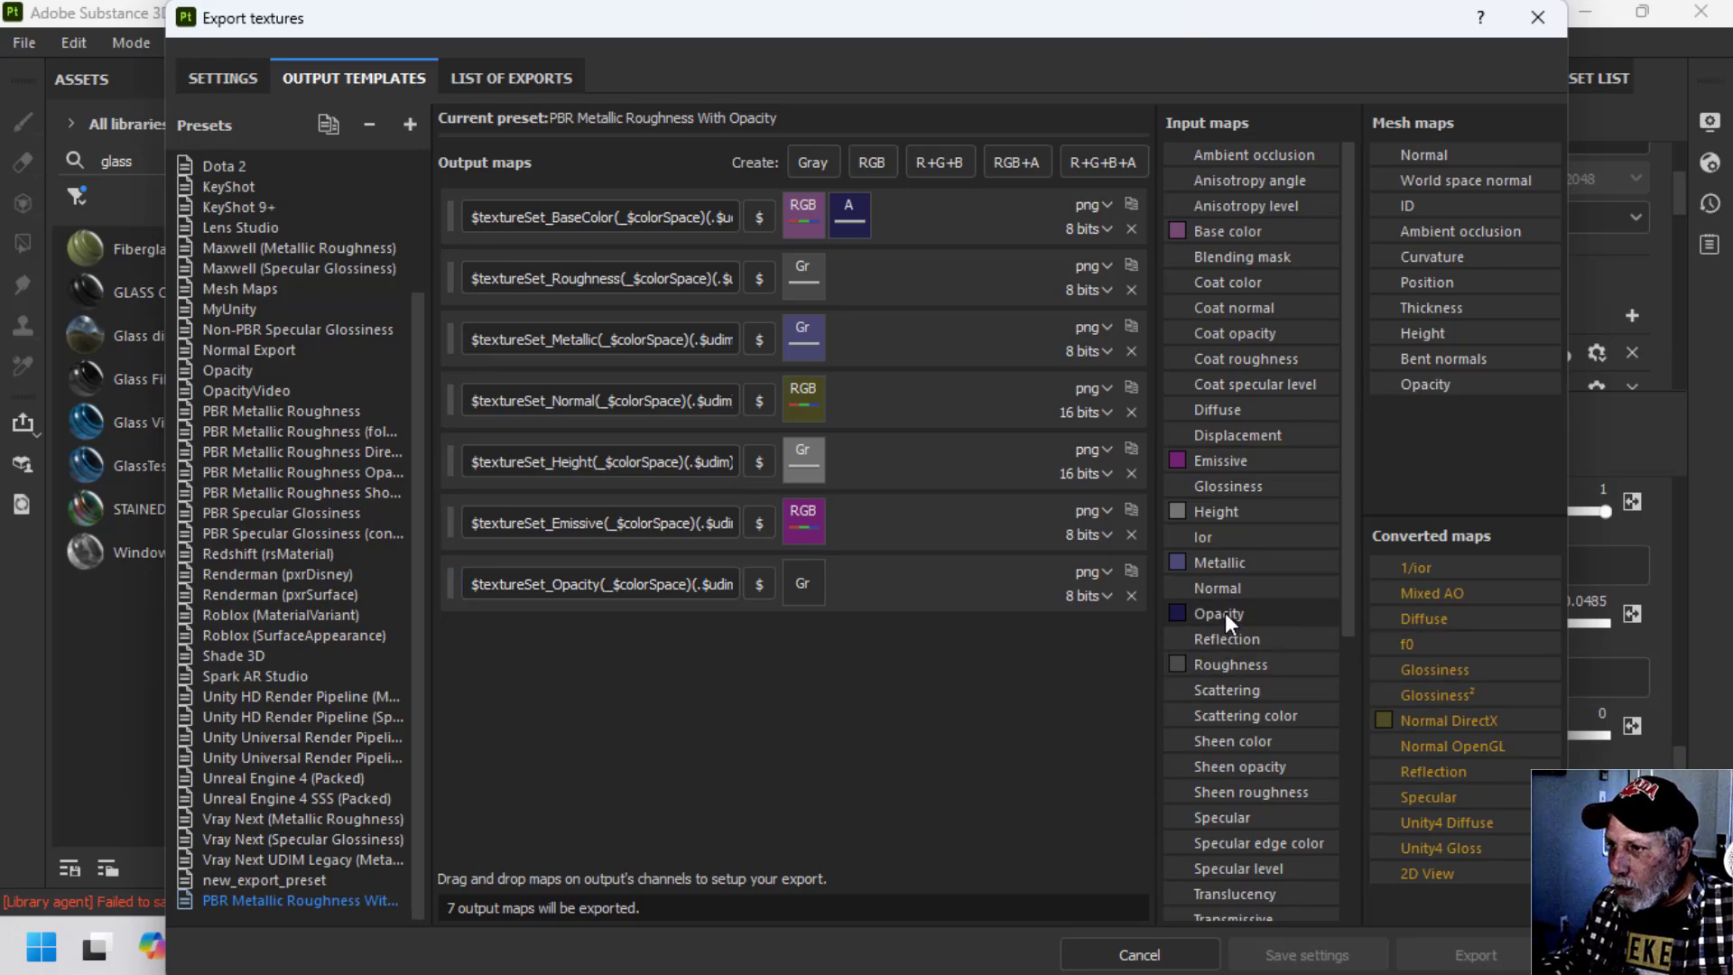
mouse_move(1224, 609)
left_mouse_down()
mouse_move(1011, 627)
mouse_move(811, 603)
mouse_move(798, 585)
mouse_move(813, 630)
mouse_move(799, 583)
left_mouse_up()
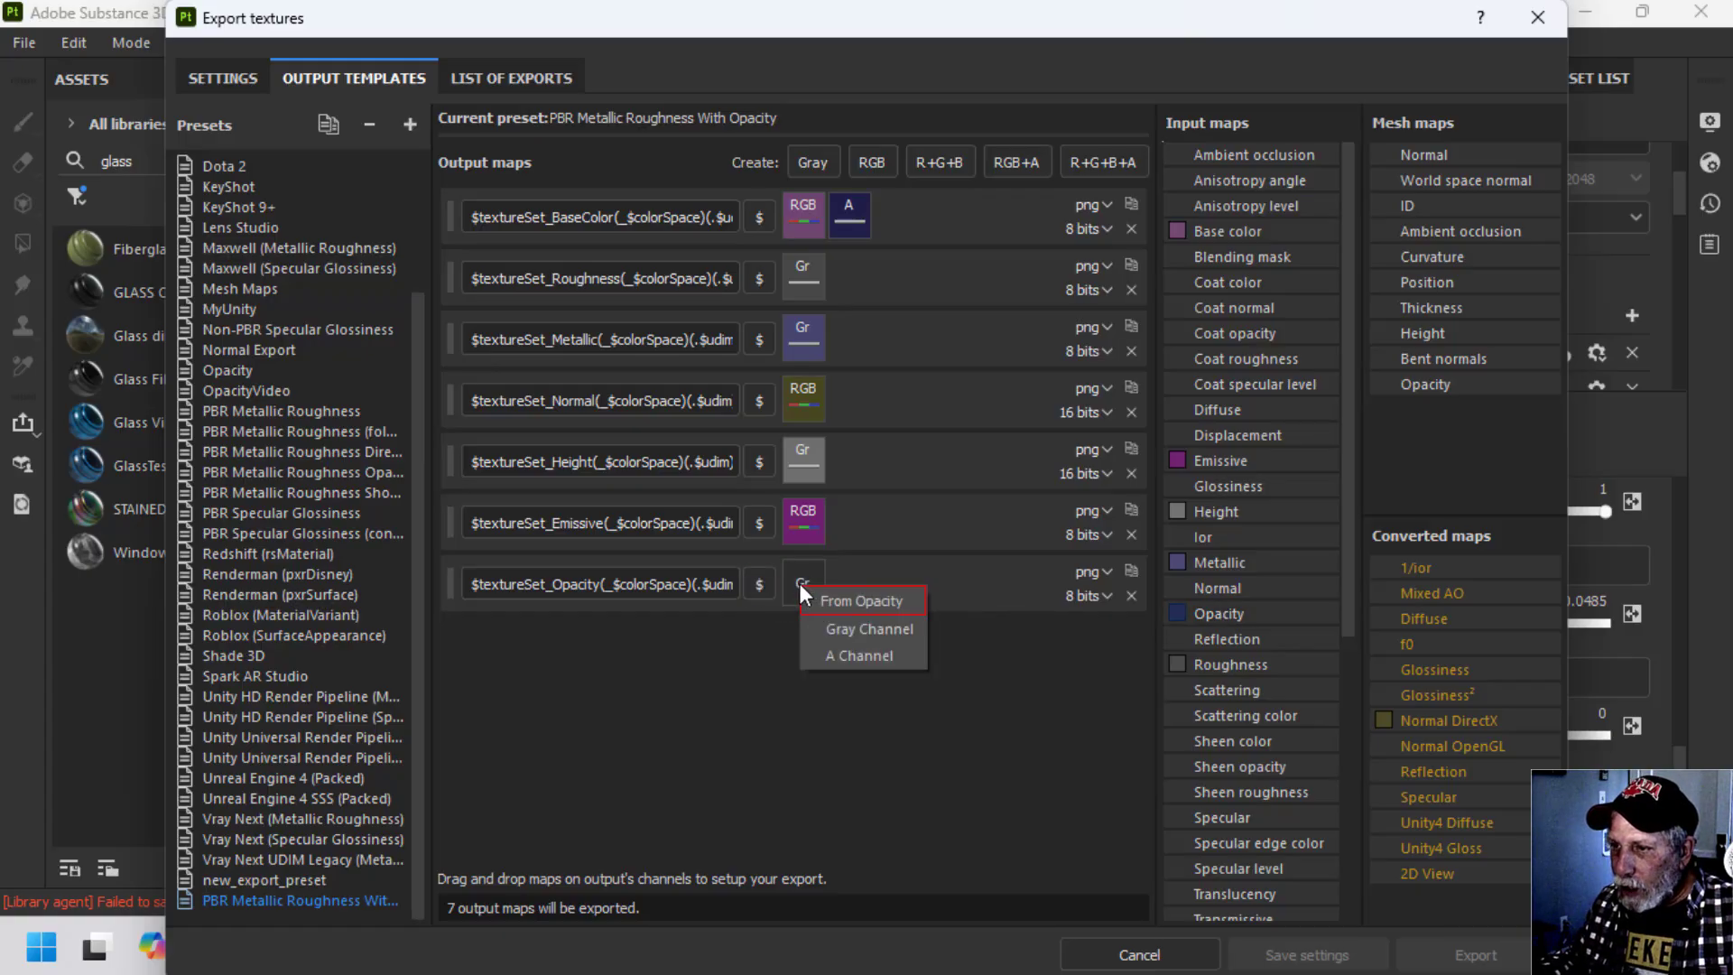
left_click(870, 628)
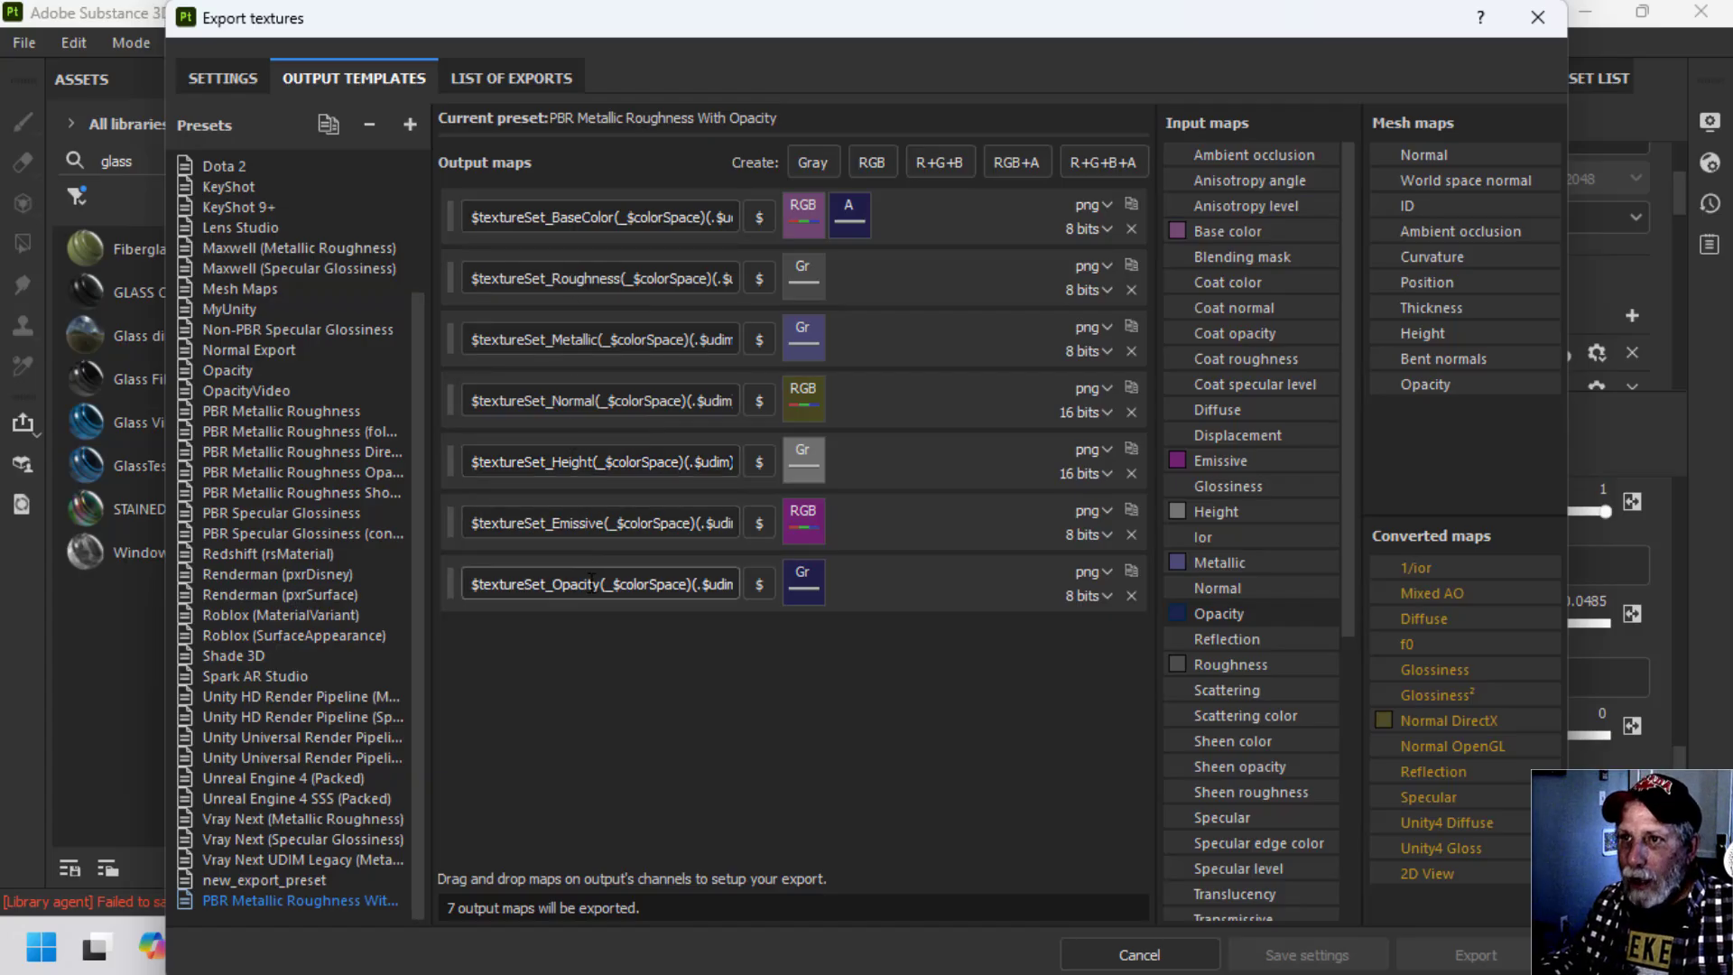
Set the output template in the general export parameters to PBR Metallic Roughness With Opacity.
left_click(235, 79)
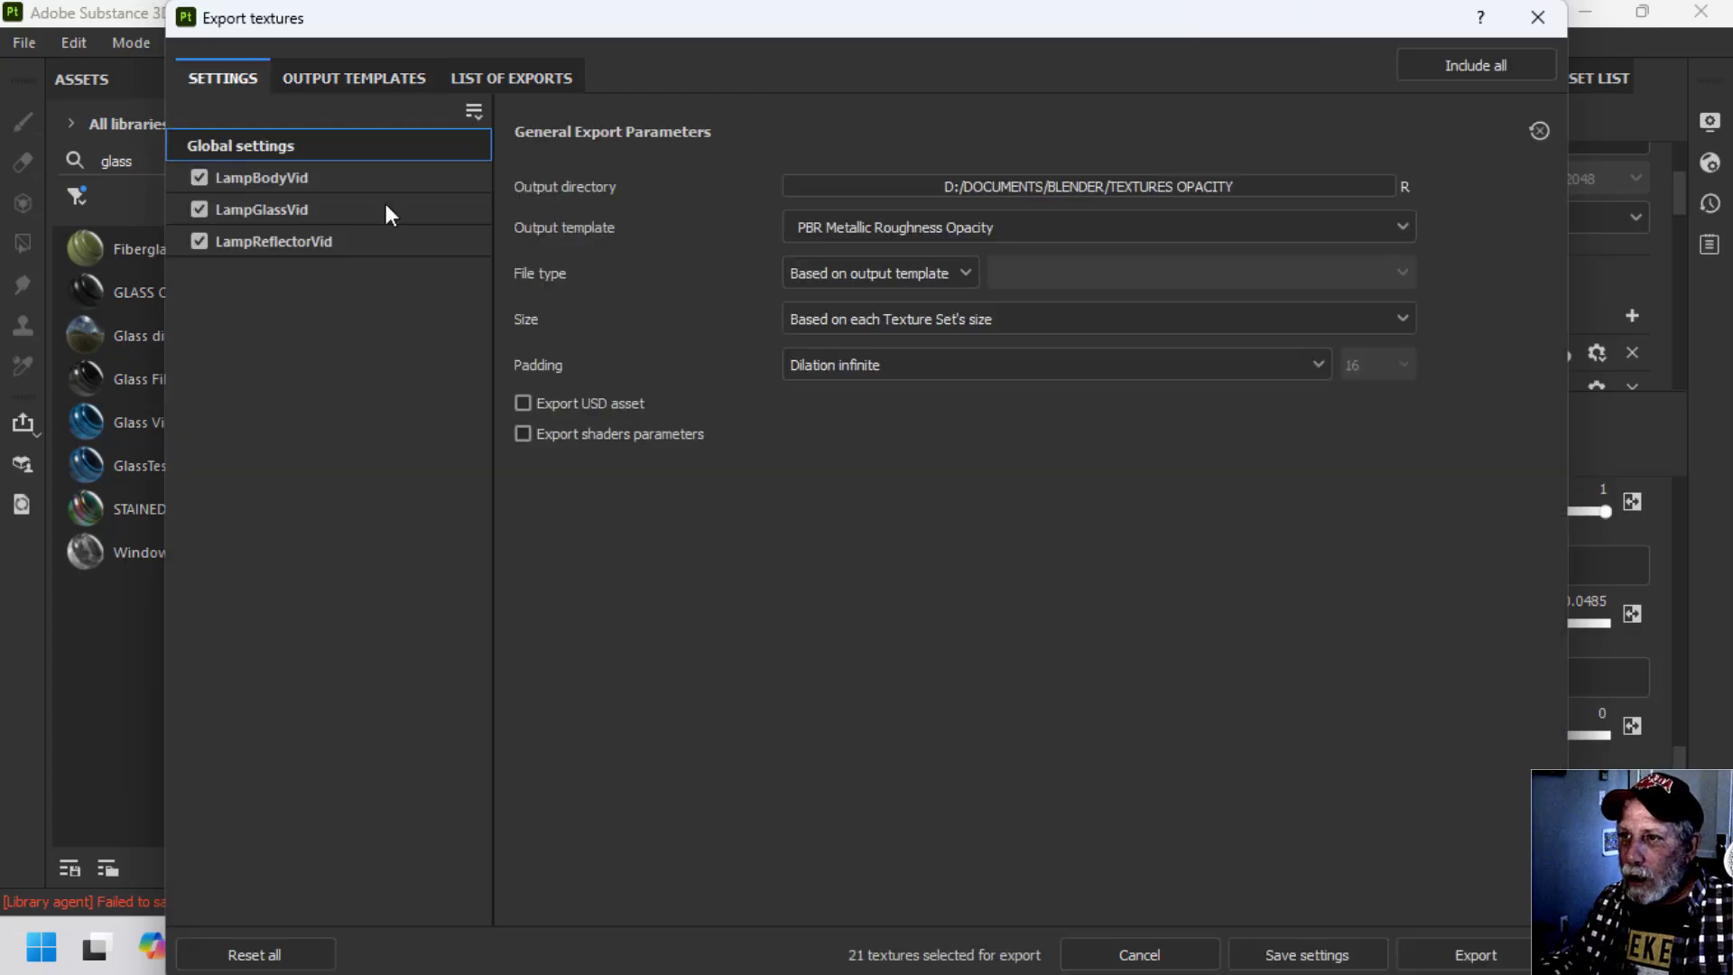
left_click(968, 222)
scroll(1004, 351, "down", 5)
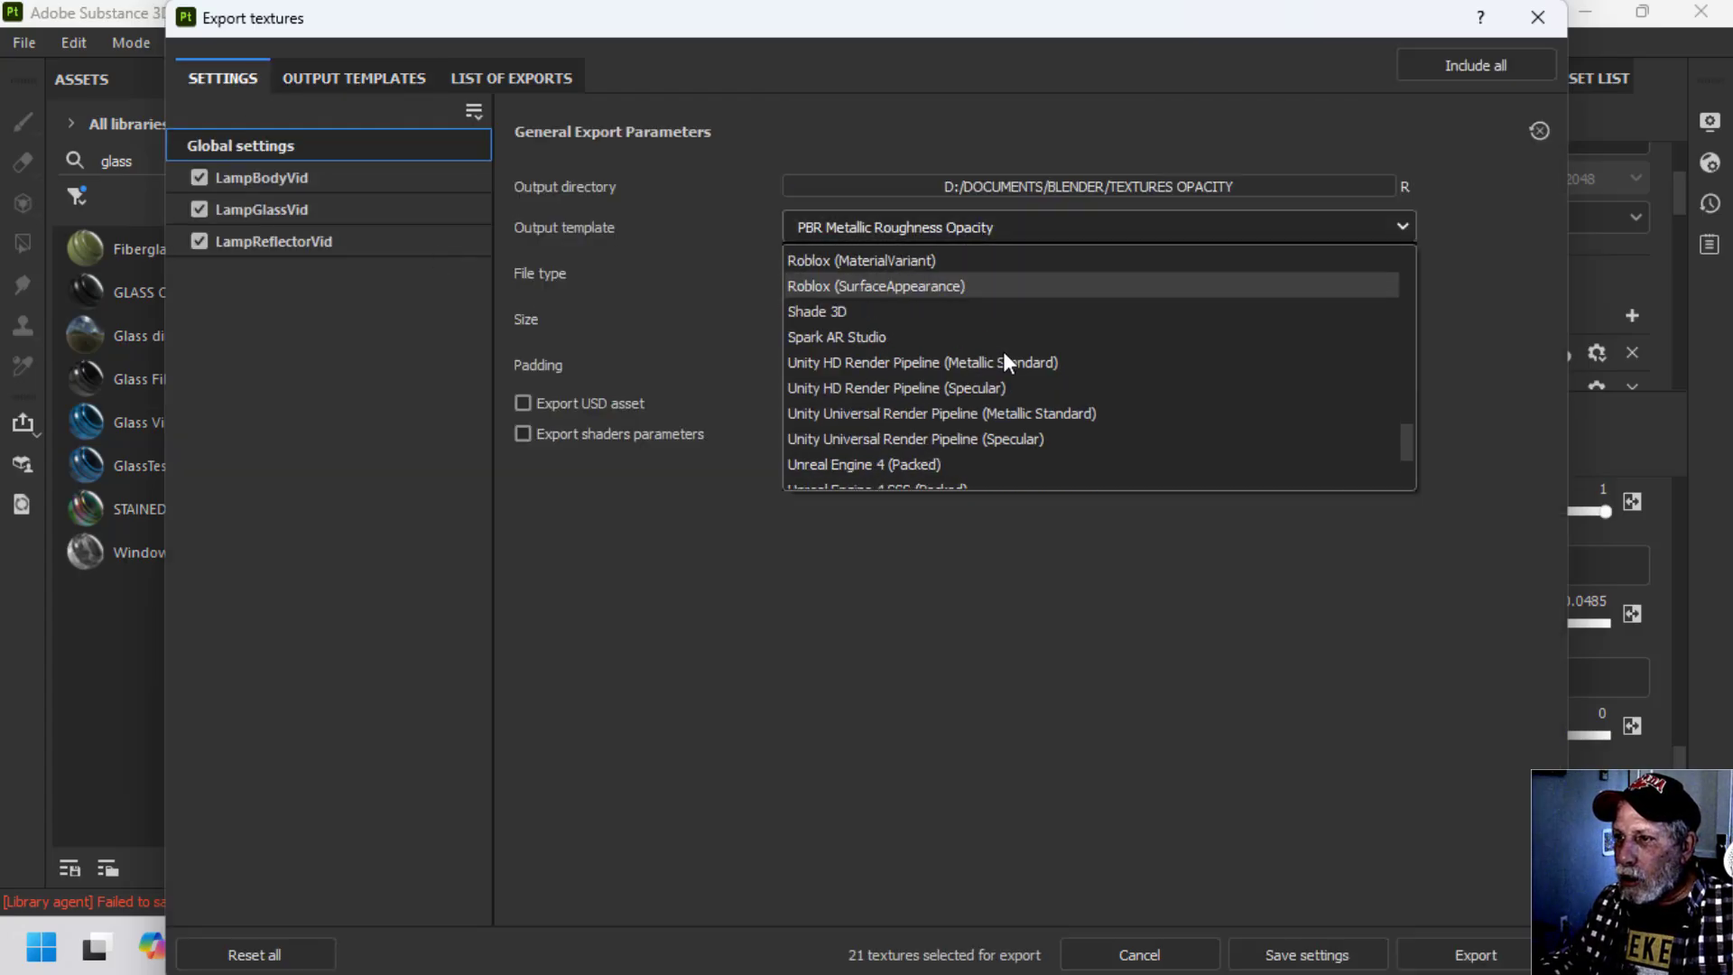
scroll(1003, 350, "up", 1)
scroll(1000, 350, "down", 2)
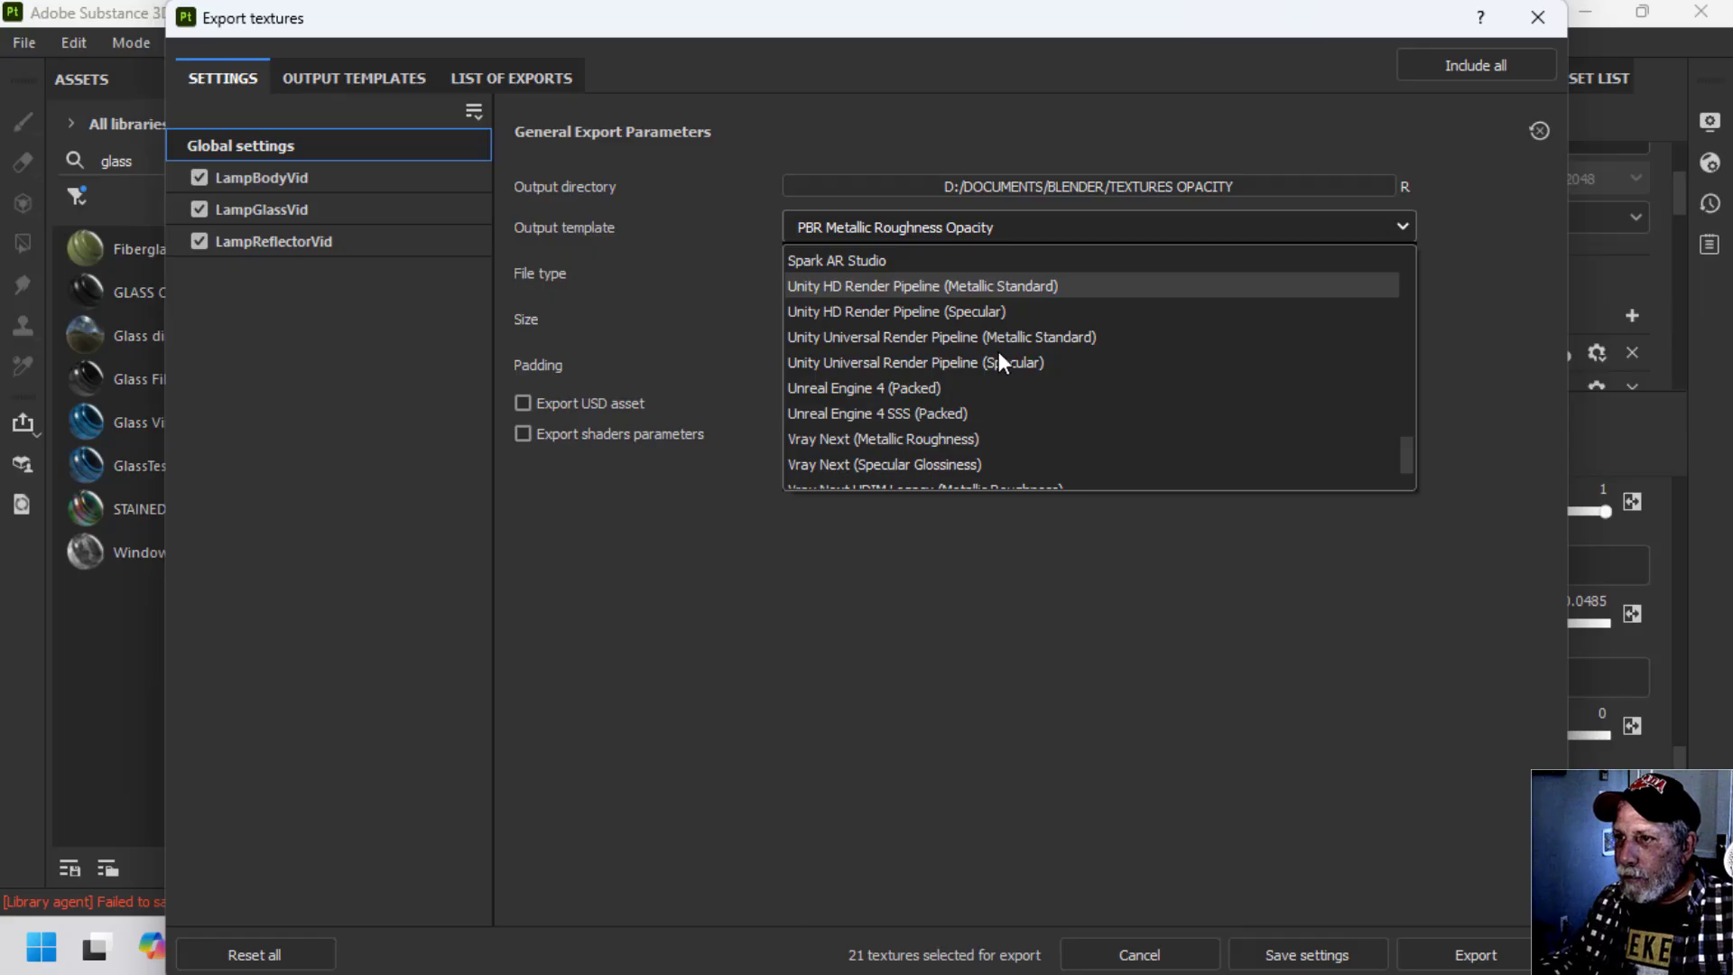
scroll(999, 350, "down", 1)
left_click(942, 466)
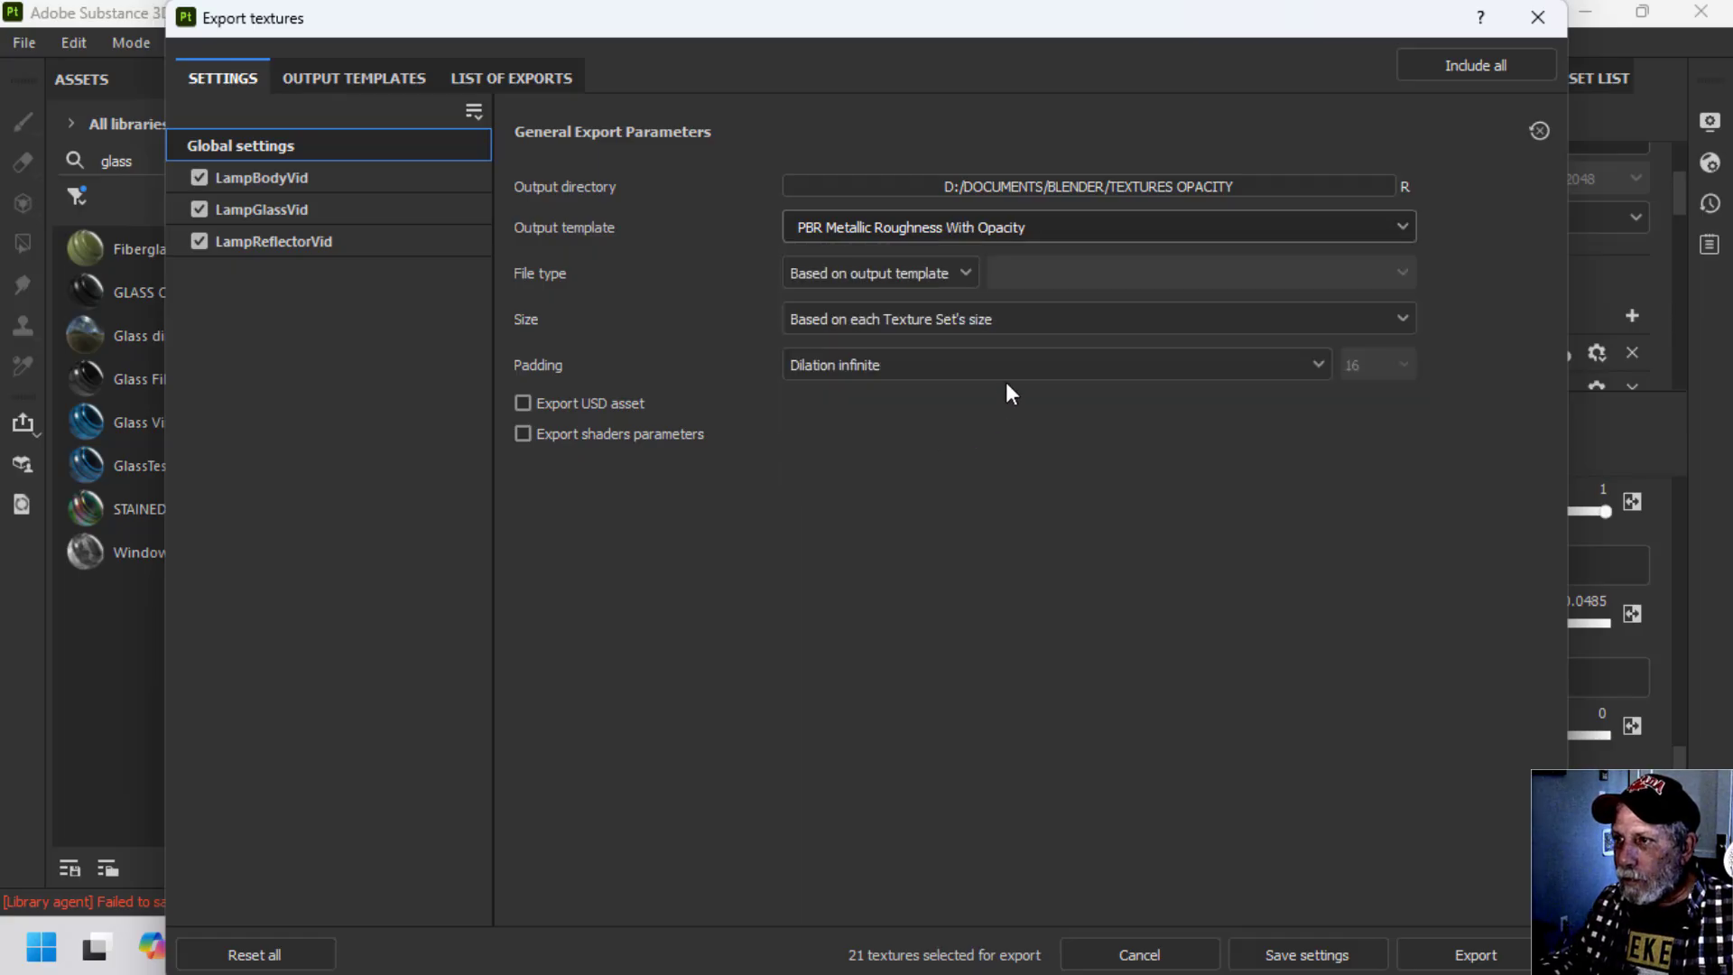
Check the output directory, export the textures of all three lamp texture sets to the TEXTURES OPACITY folder, and close the export dialog.
left_click(1028, 187)
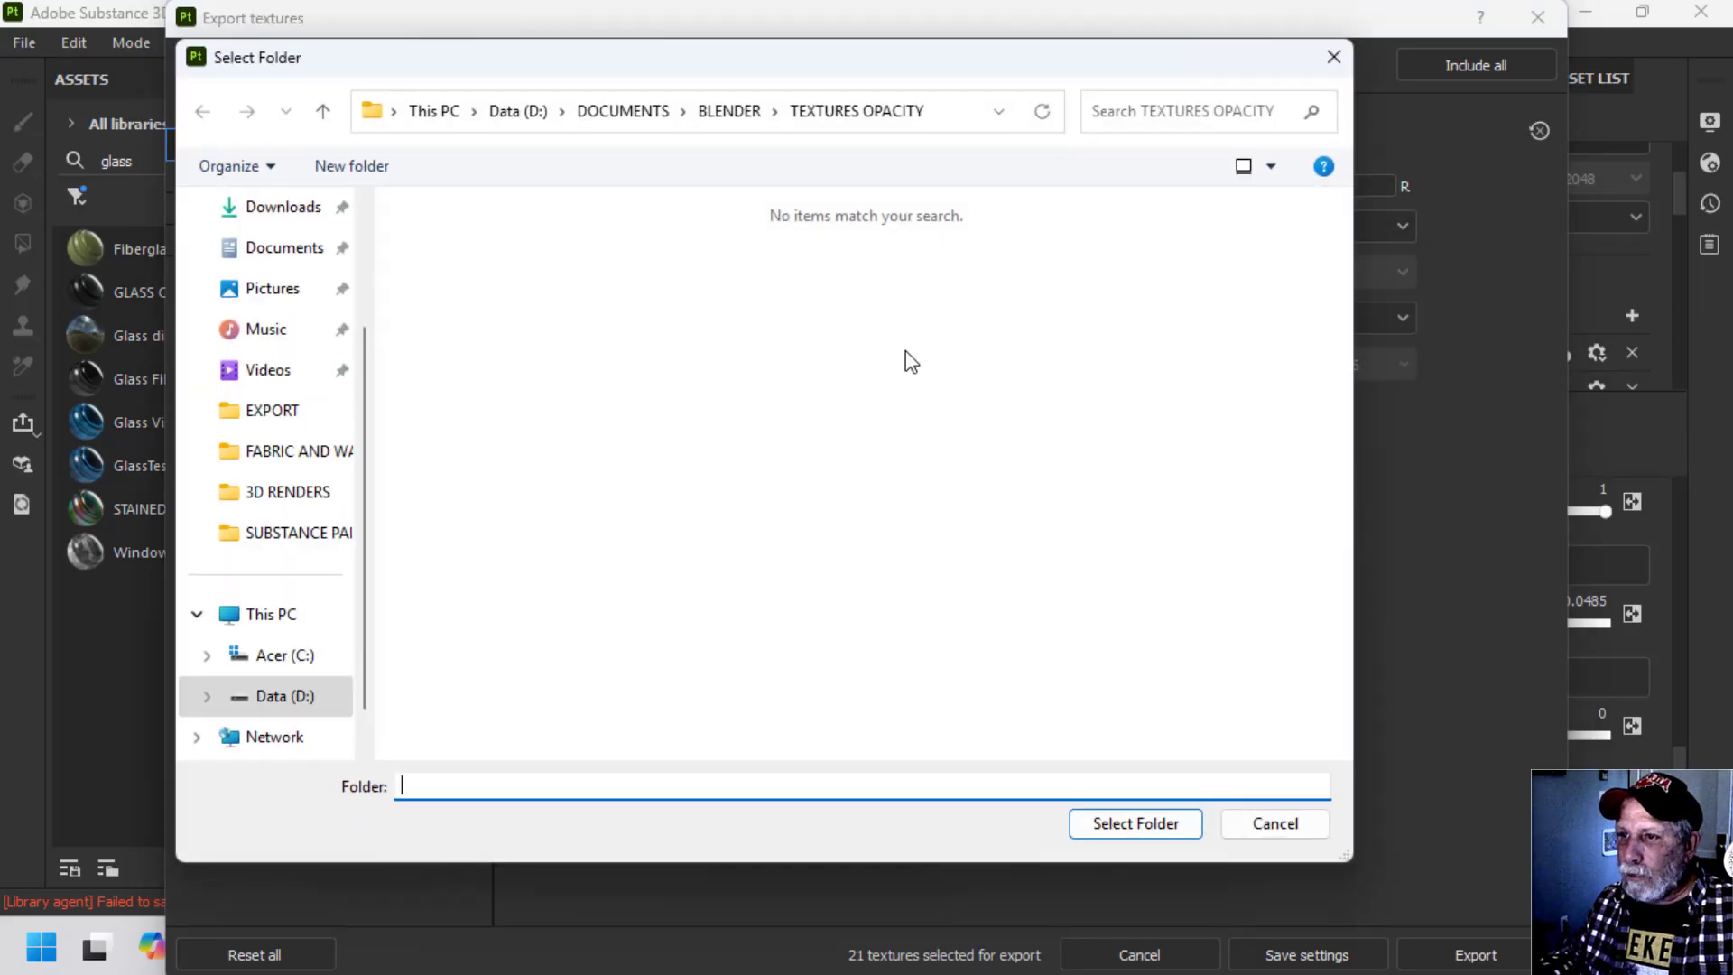
left_click(727, 110)
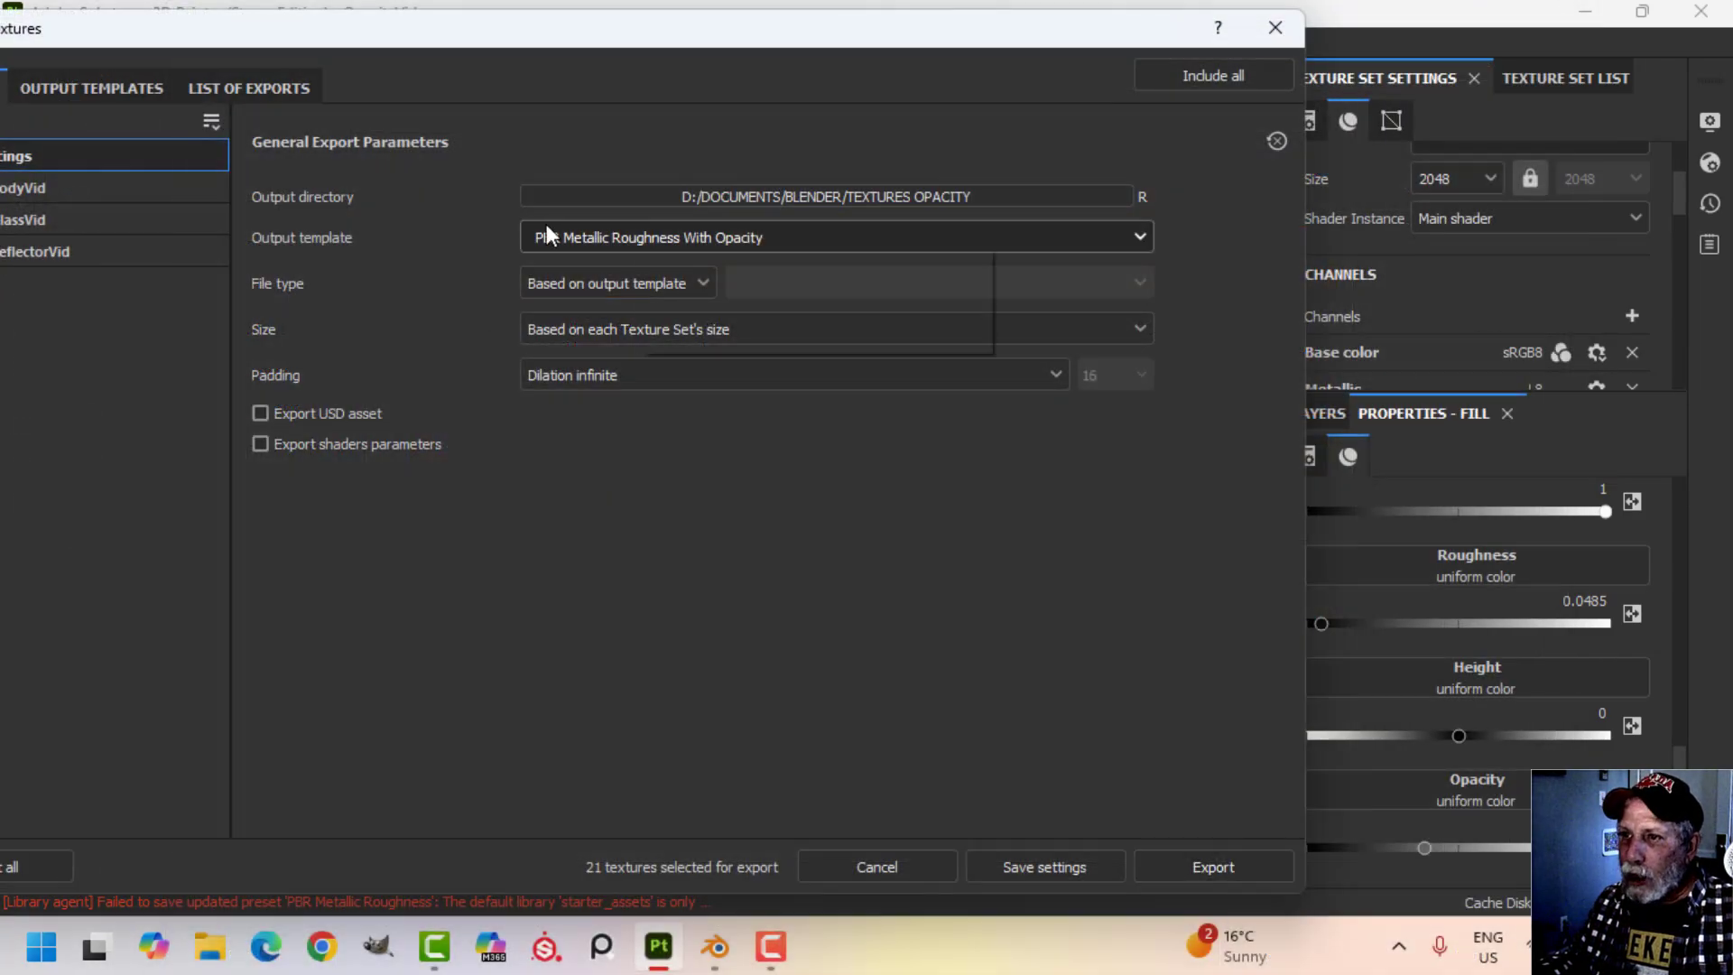
left_click(1212, 867)
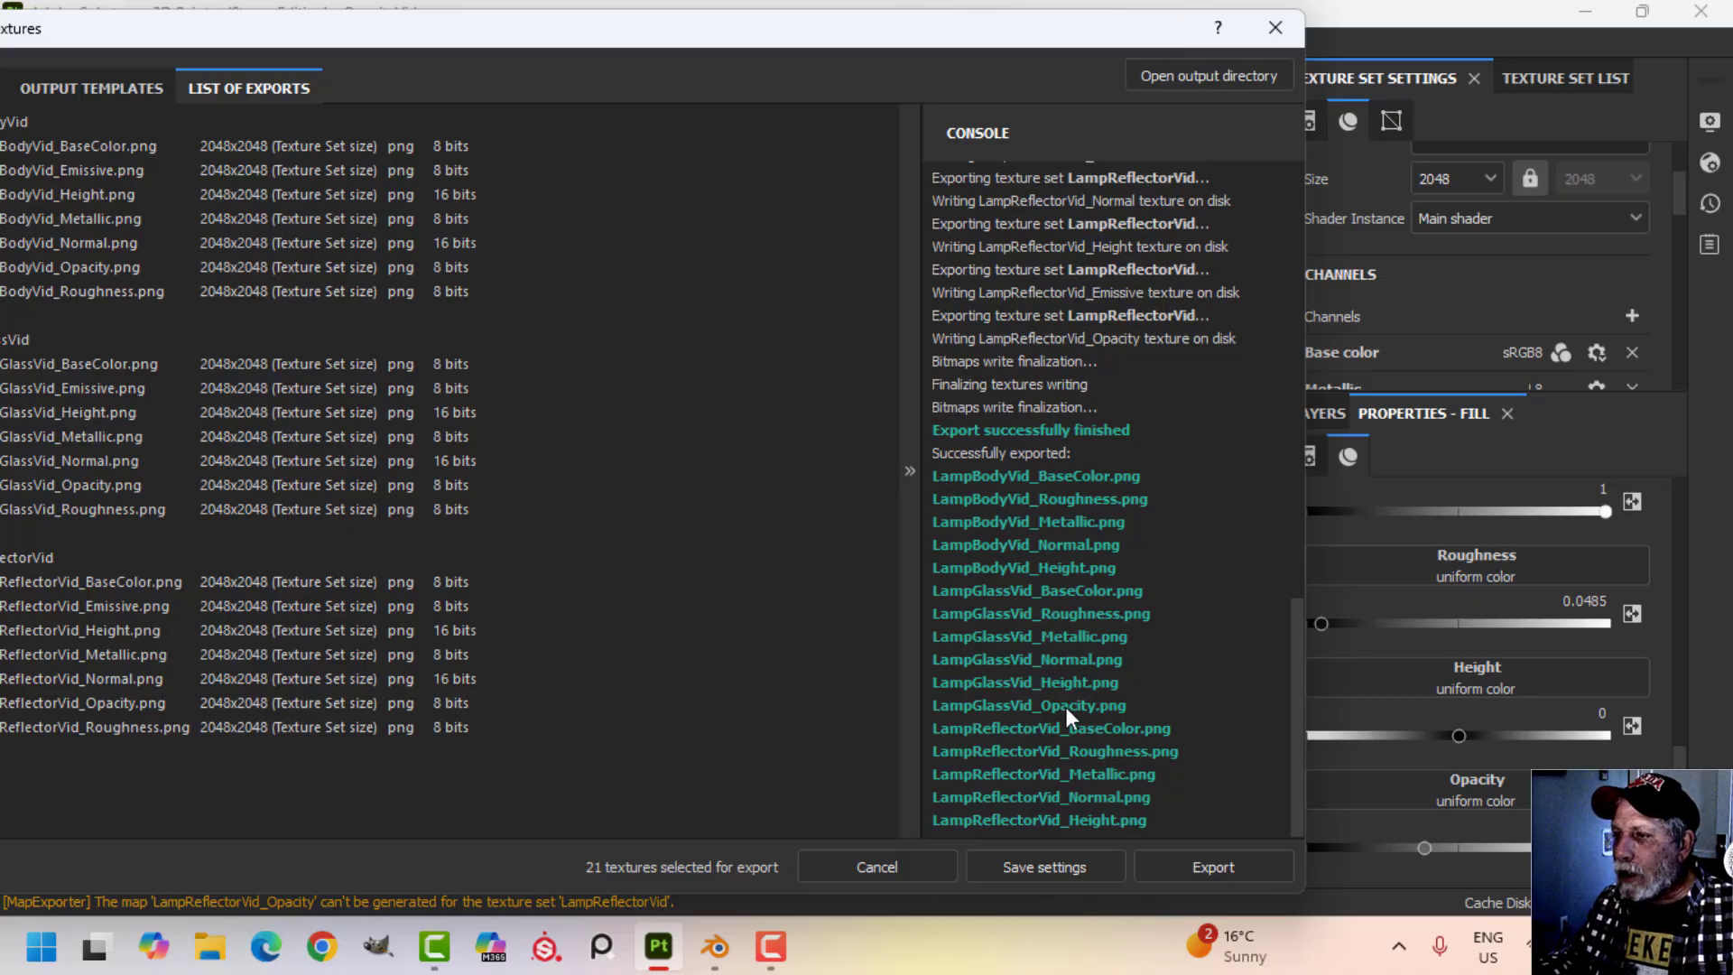
left_click(1275, 28)
Switch to Blender and select the lamp's body object in the viewport.
left_click(717, 943)
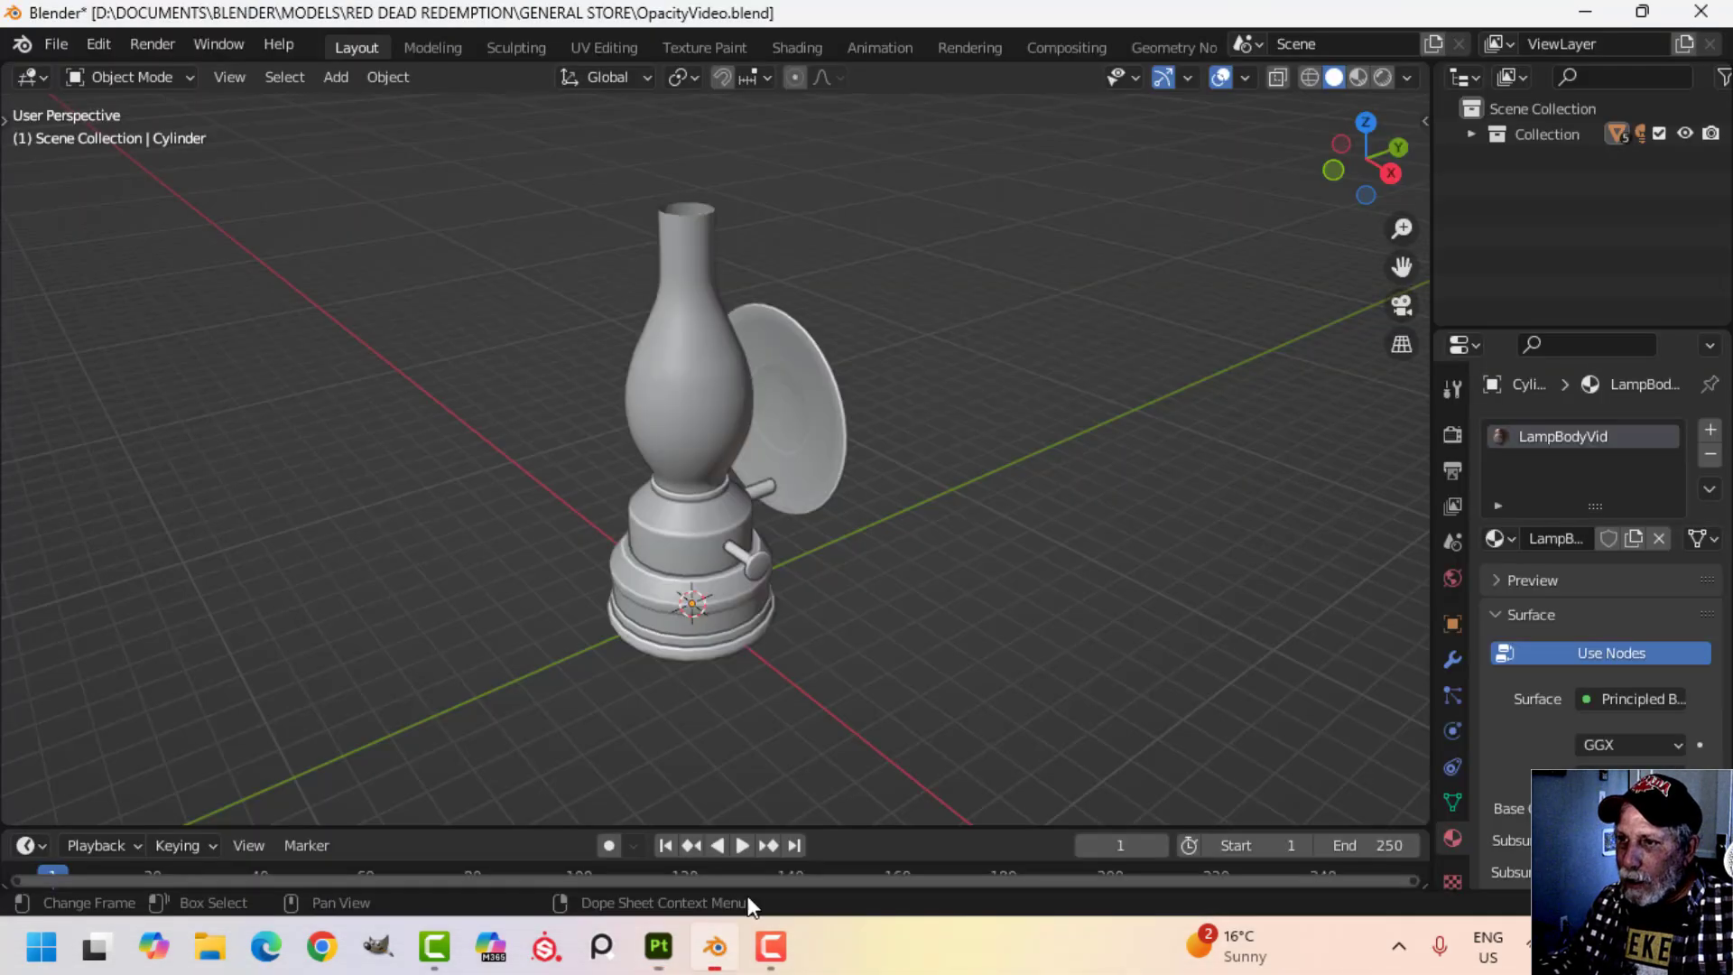
left_click(722, 379)
middle_click_drag(859, 532, 813, 544, "alt")
left_click(766, 525)
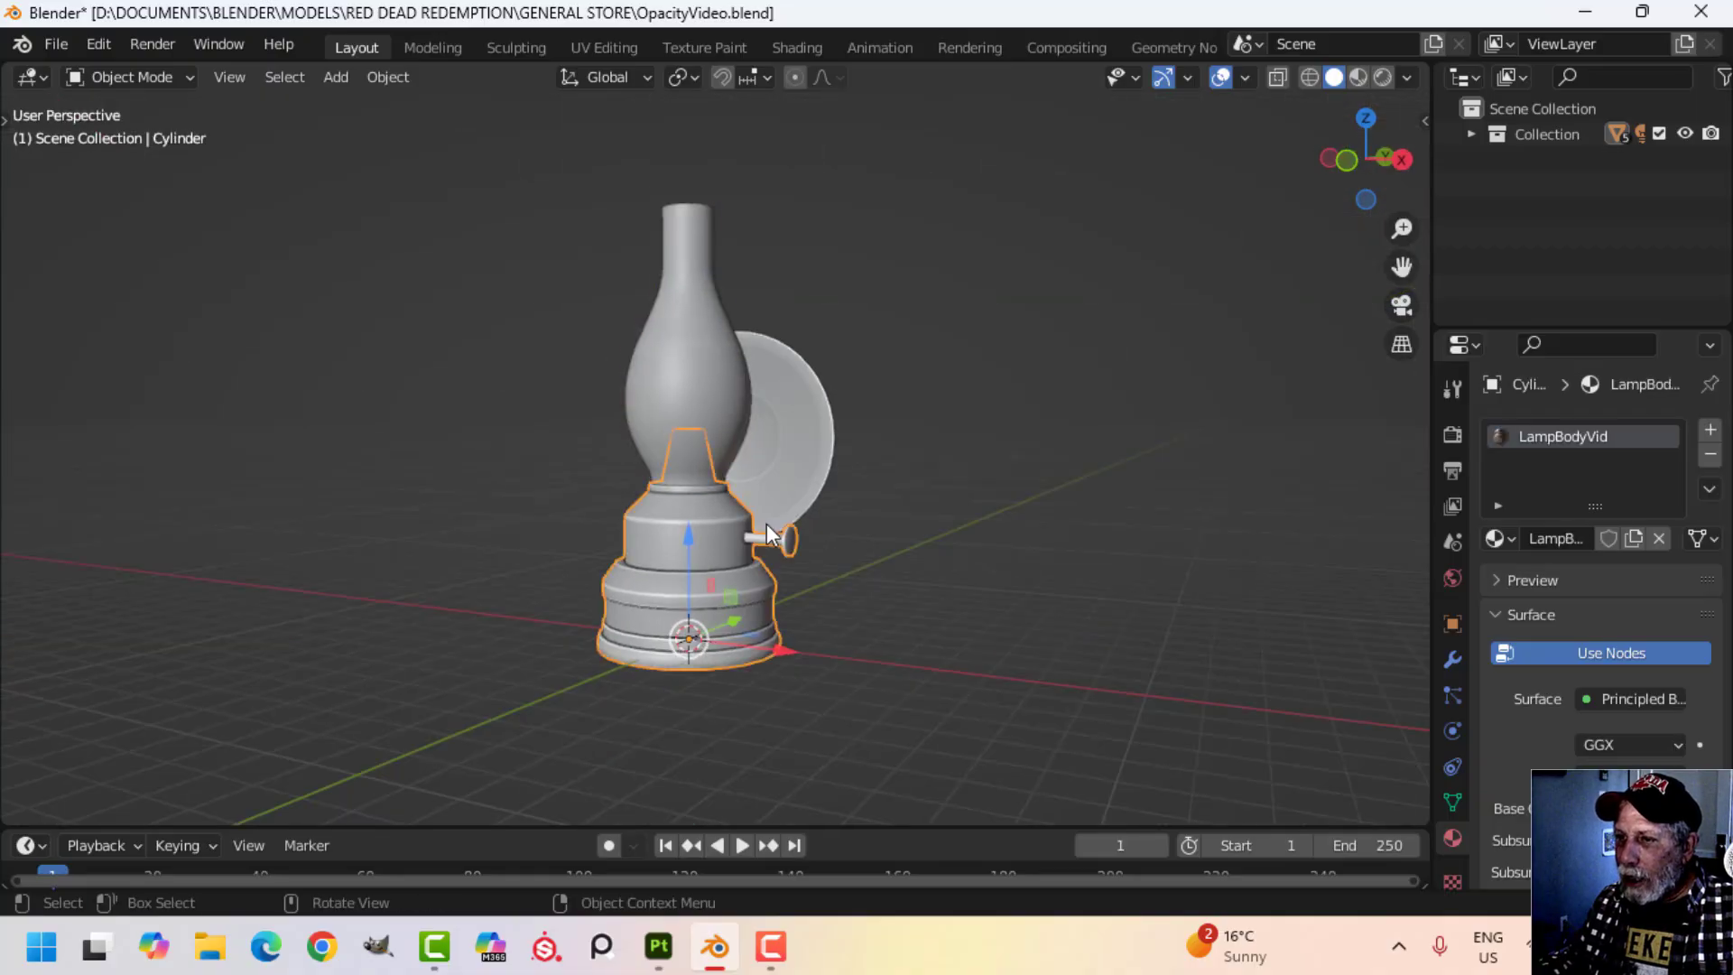
Switch to the Shading workspace and select the Principled BSDF node of the LampBodyVid material.
left_click(794, 50)
scroll(996, 615, "up", 4)
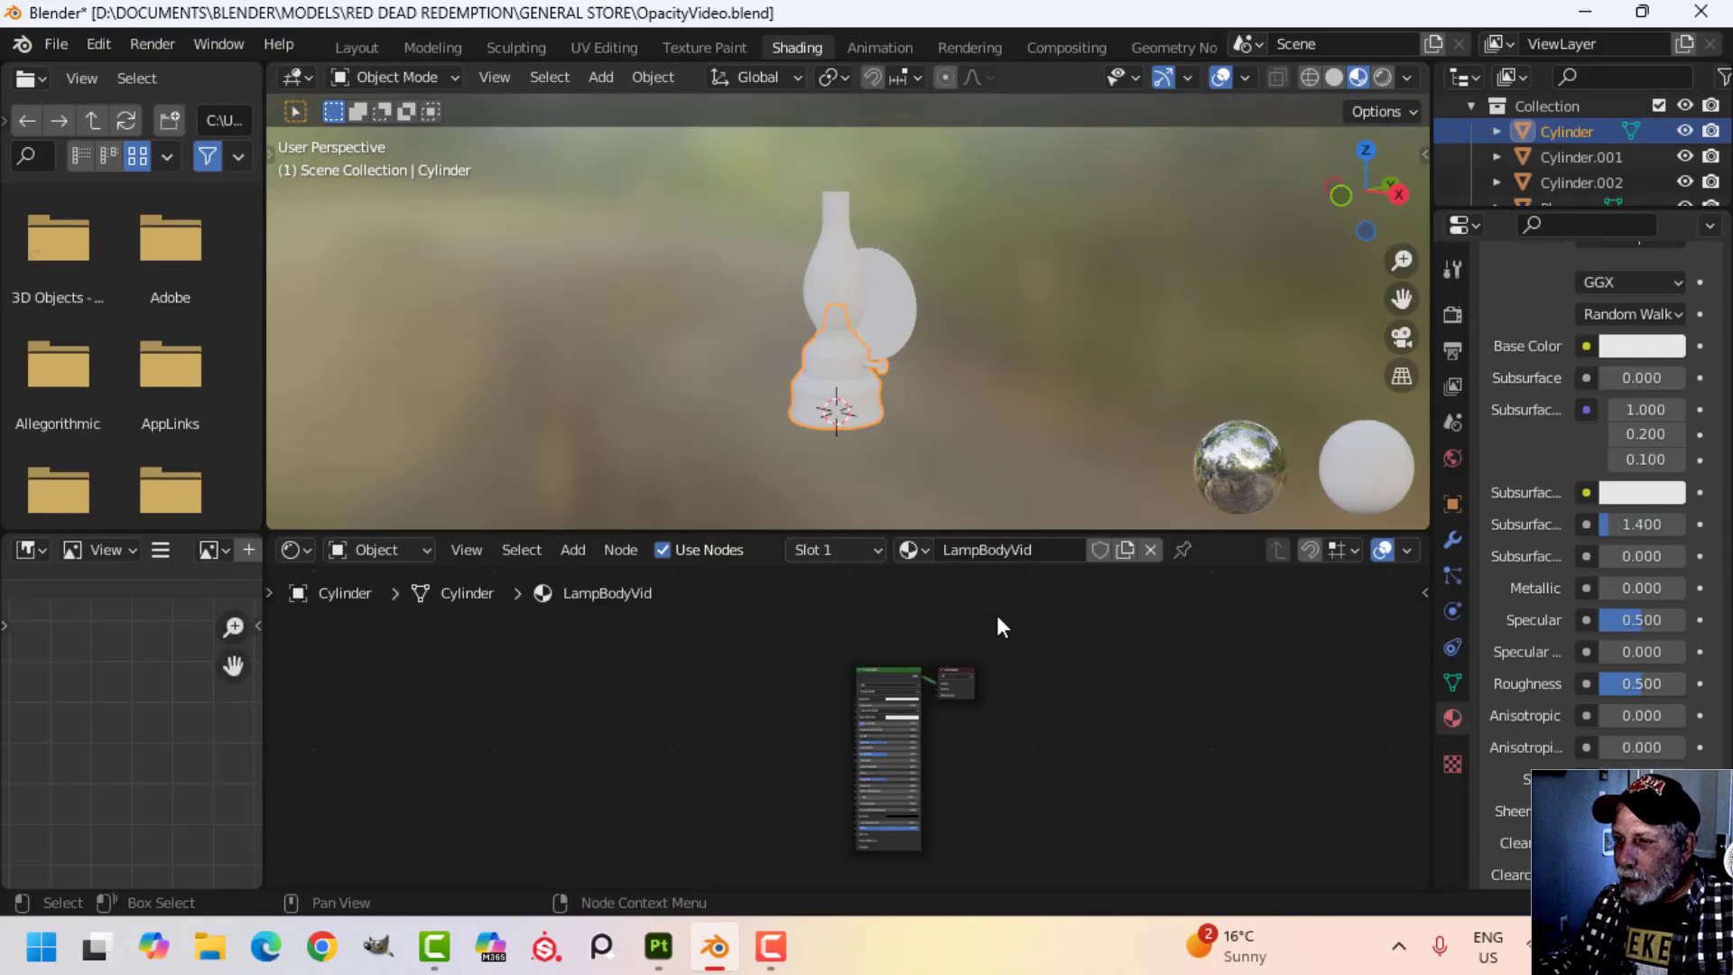
left_click(822, 617)
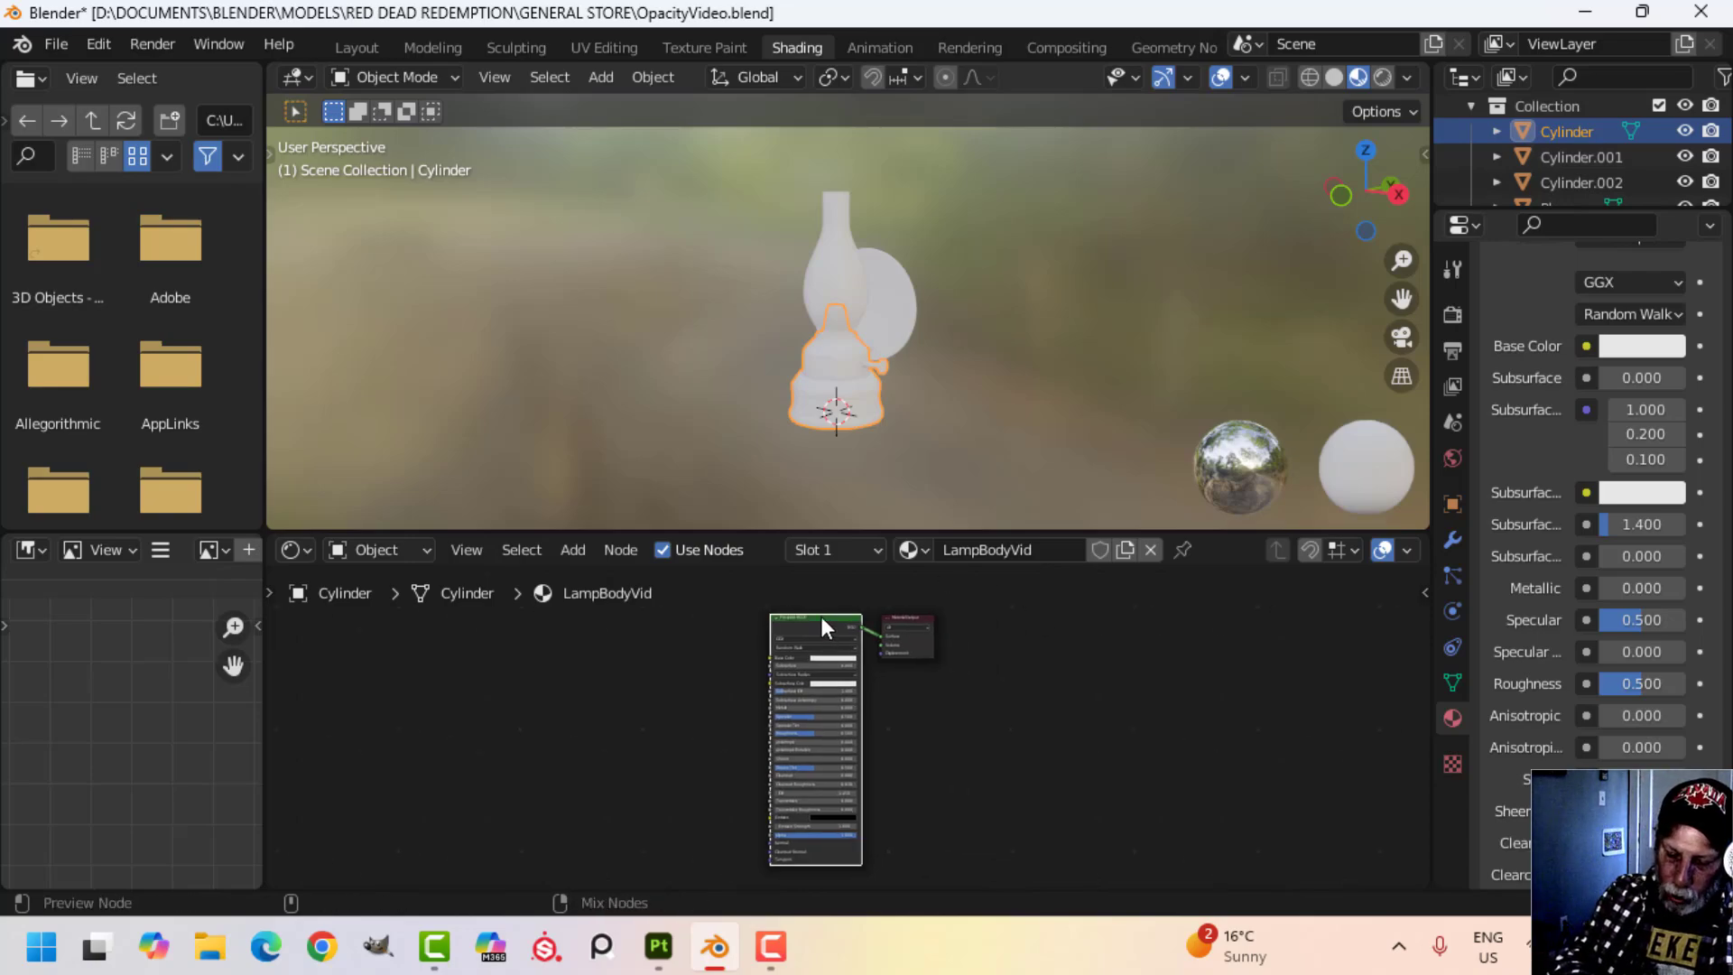
Run Principled Texture Setup on the body material with all five LampBodyVid maps from the TEXTURES OPACITY folder.
key("ctrl+shift+t")
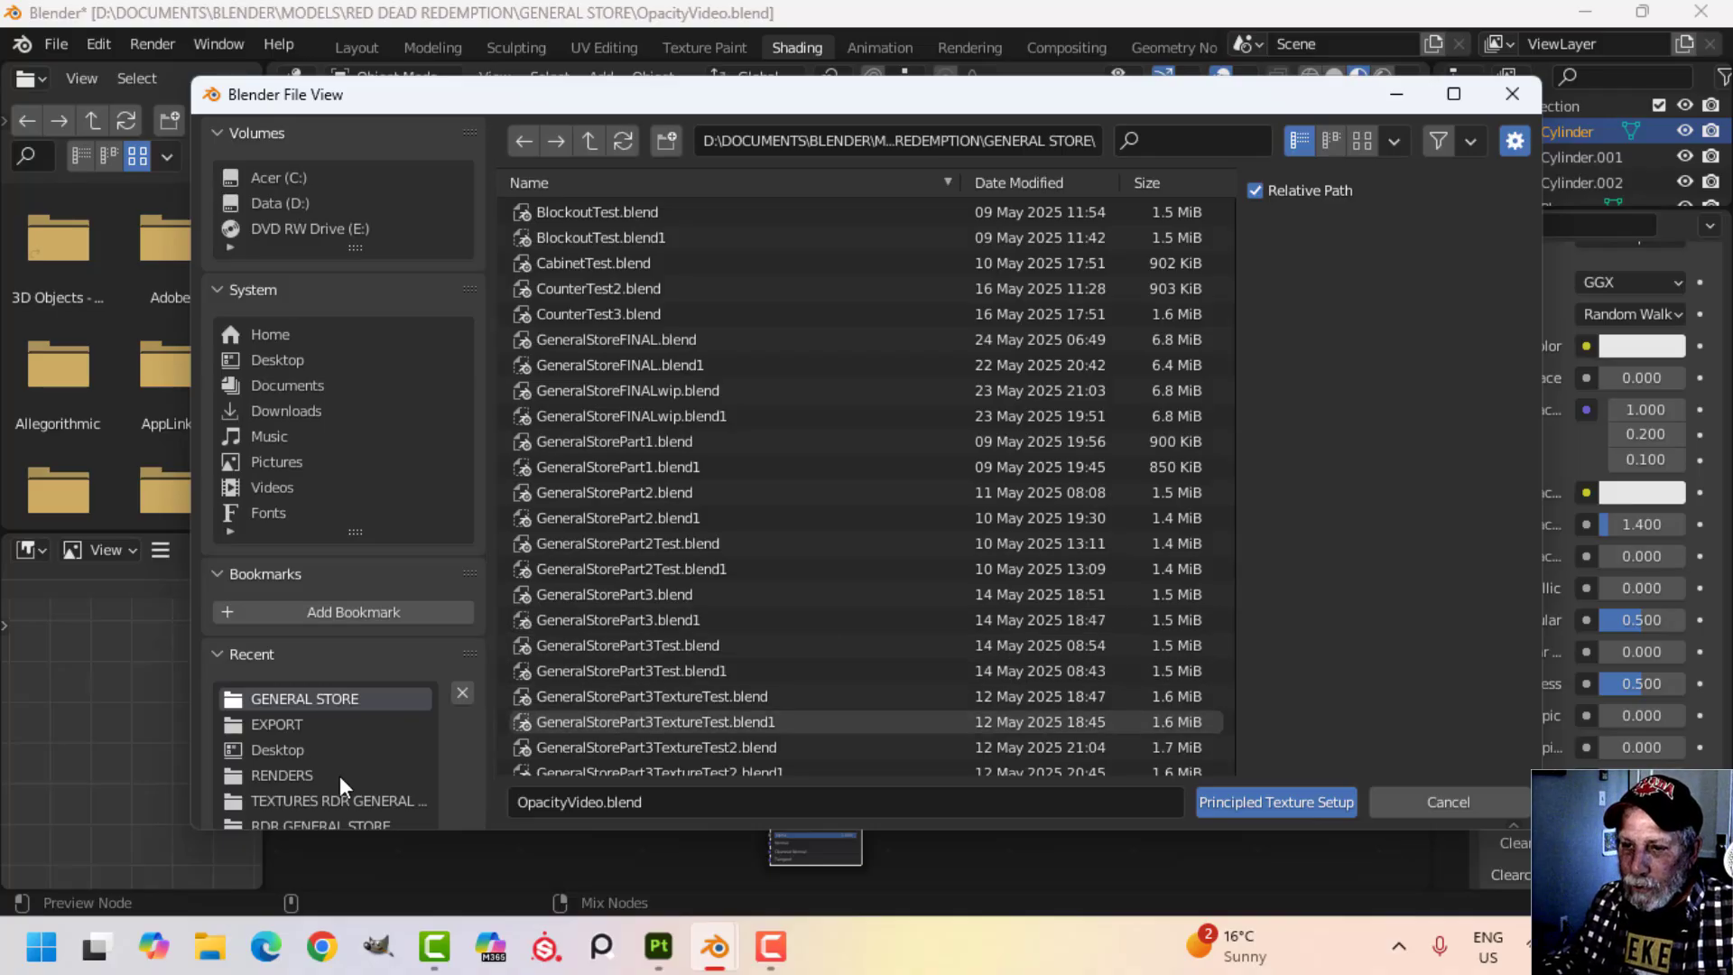
left_click(330, 798)
left_click(593, 137)
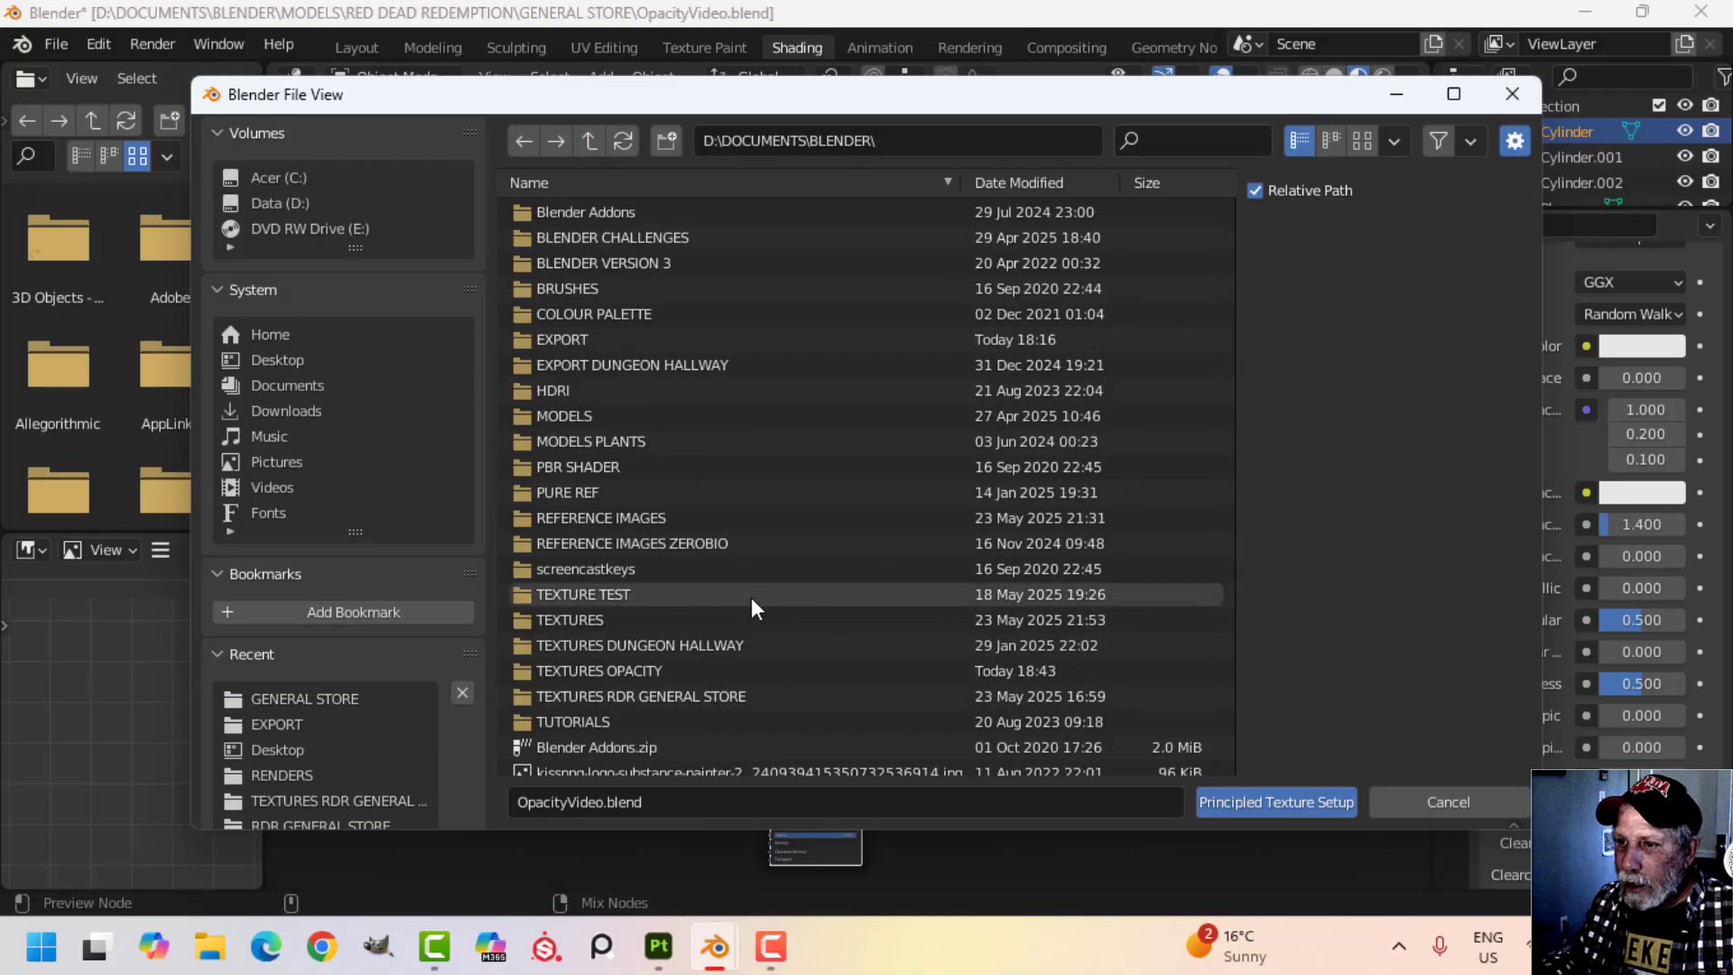
left_click(643, 669)
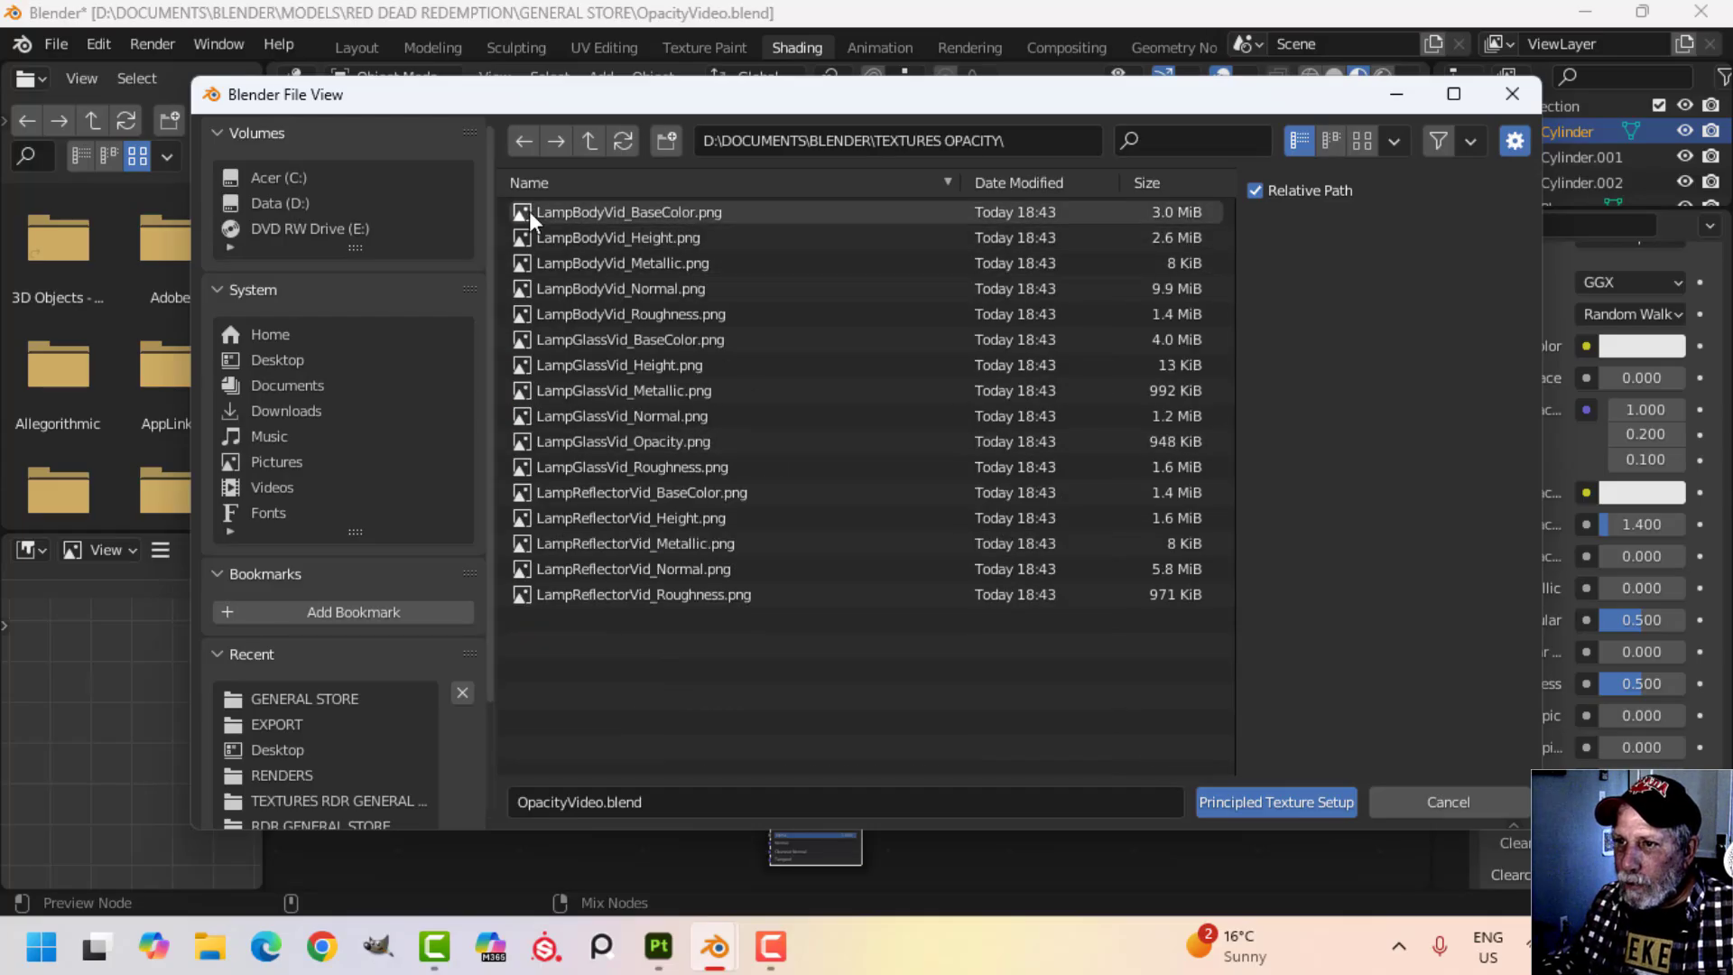
left_click(653, 211)
left_click(664, 313, "shift")
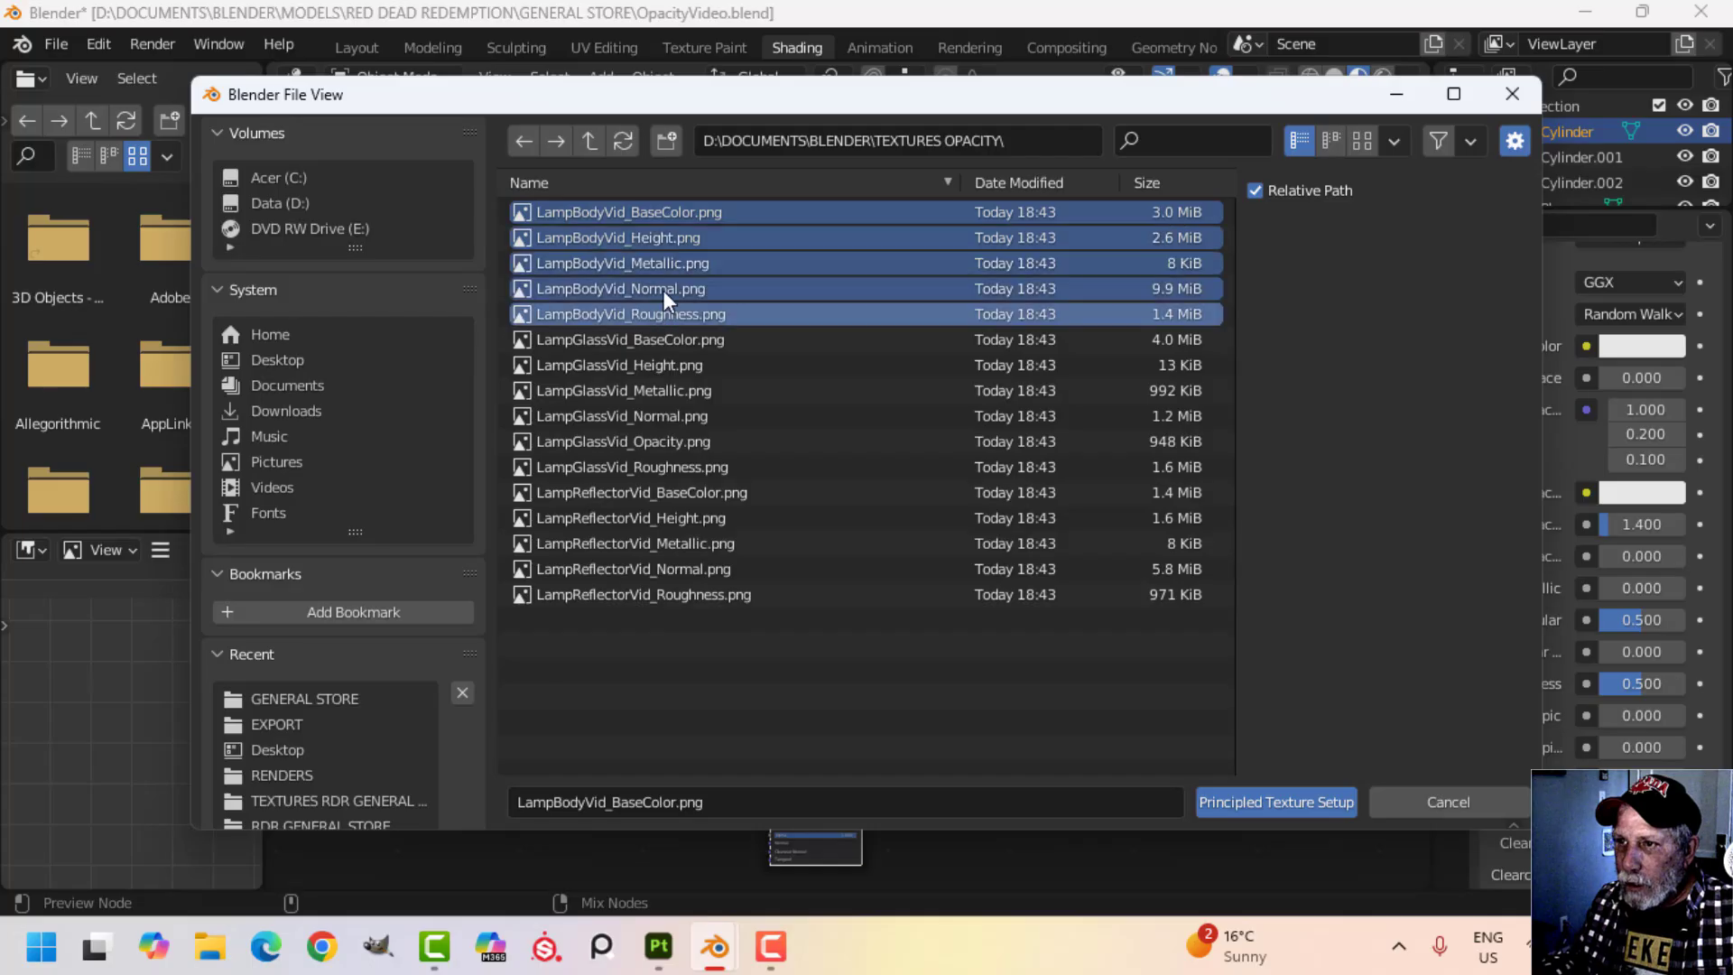
left_click(1238, 794)
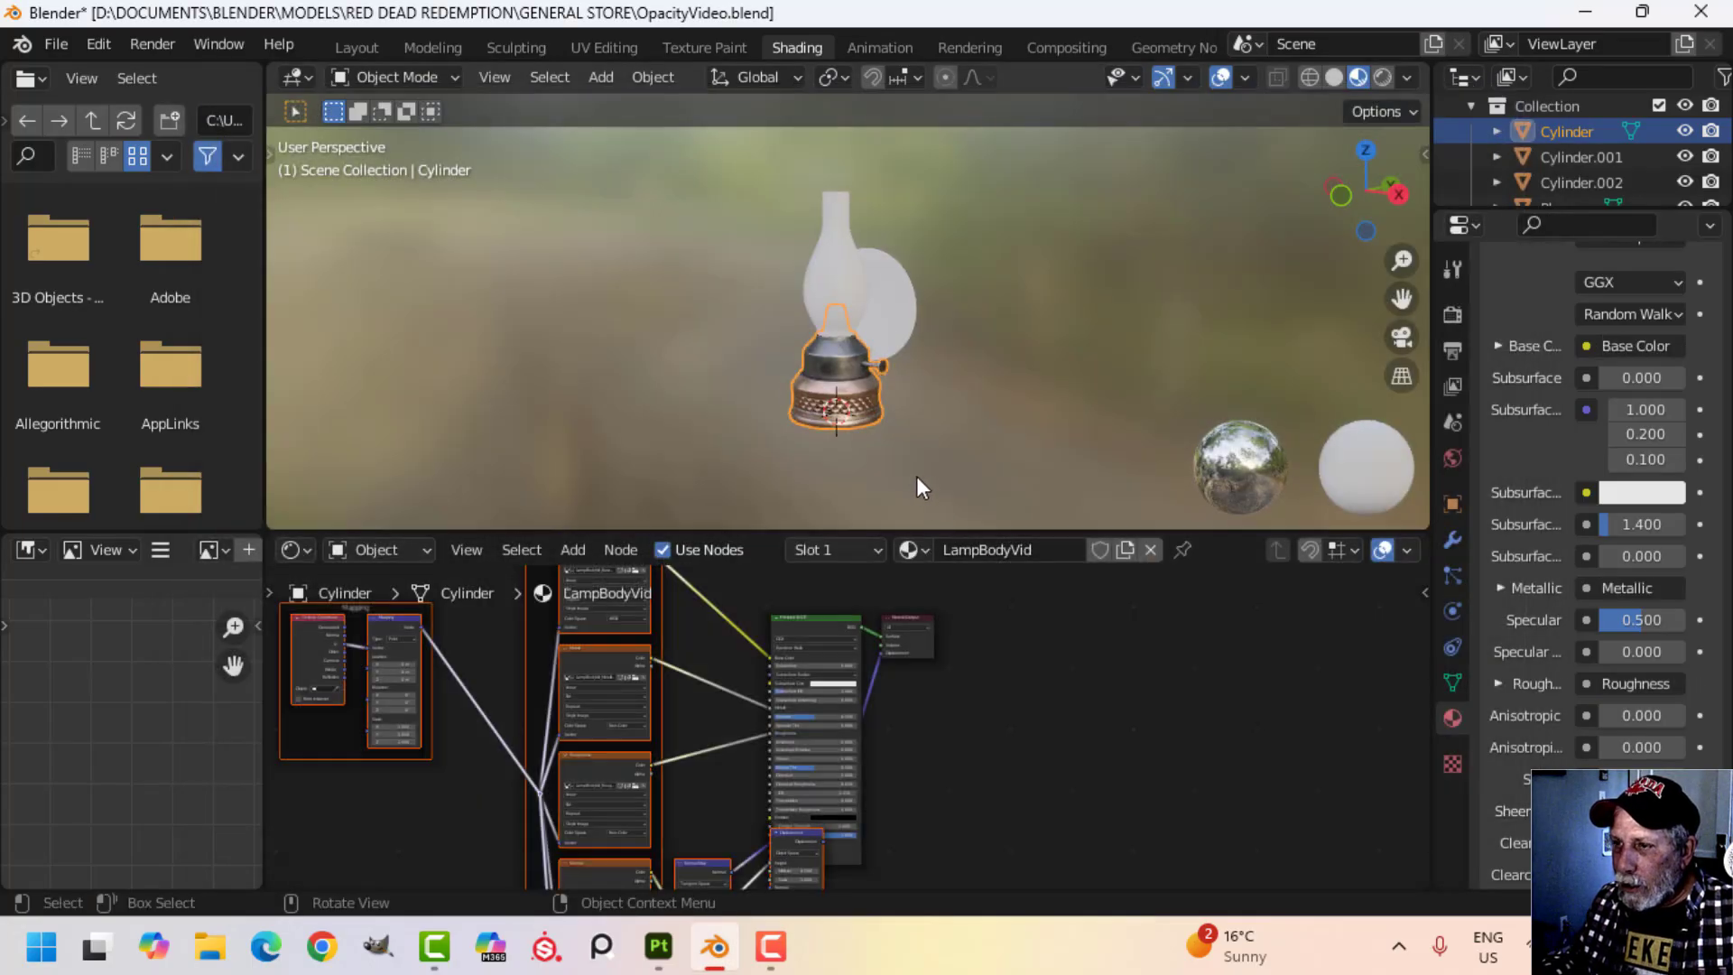
Select the lamp's reflector and run Principled Texture Setup on its Principled BSDF with all five LampReflectorVid maps.
scroll(921, 474, "up", 3)
left_click(930, 333)
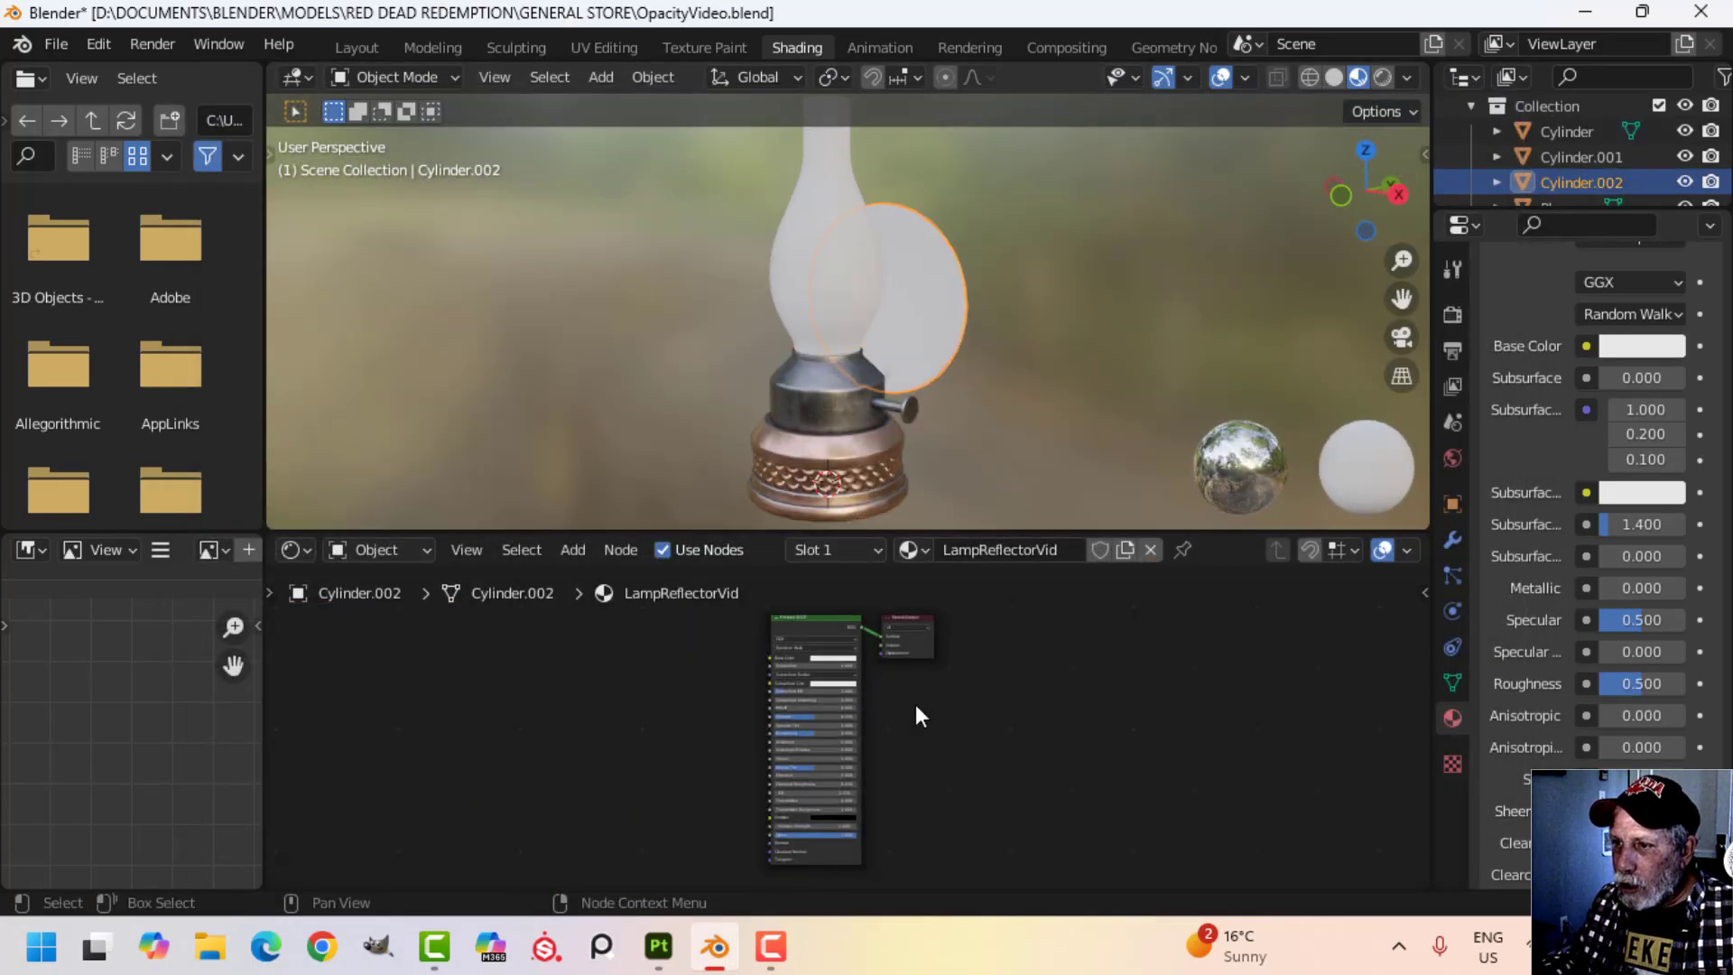
left_click(823, 623)
key("ctrl+shift+t")
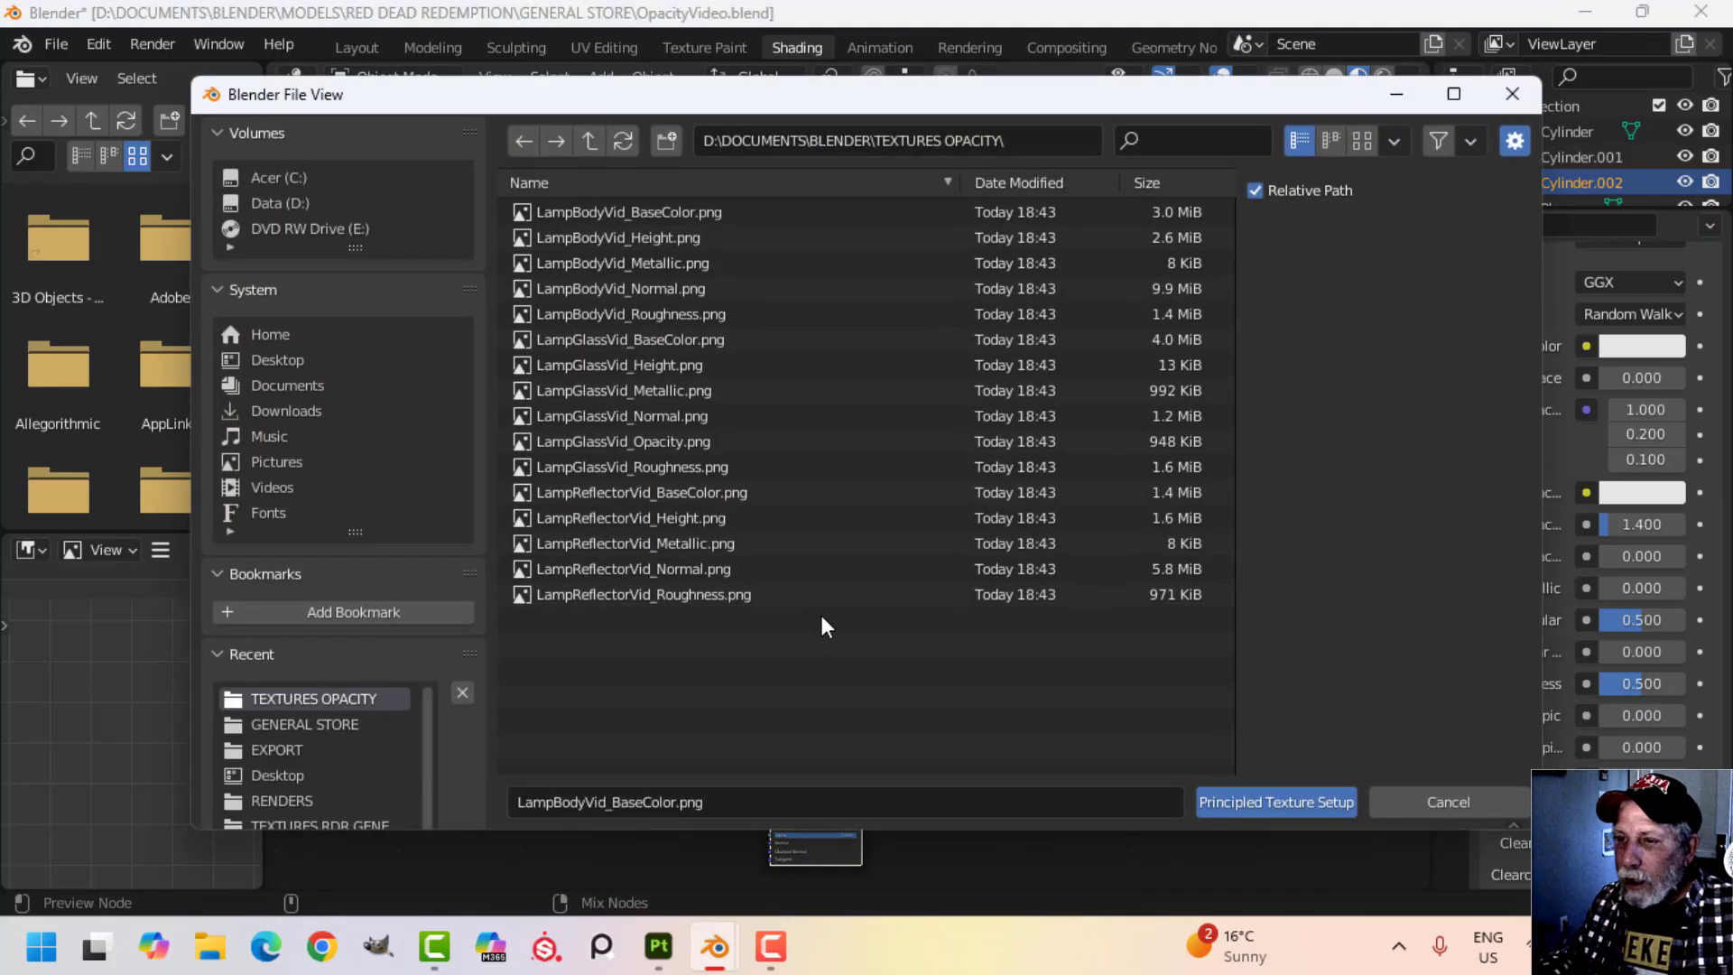
left_click(650, 492)
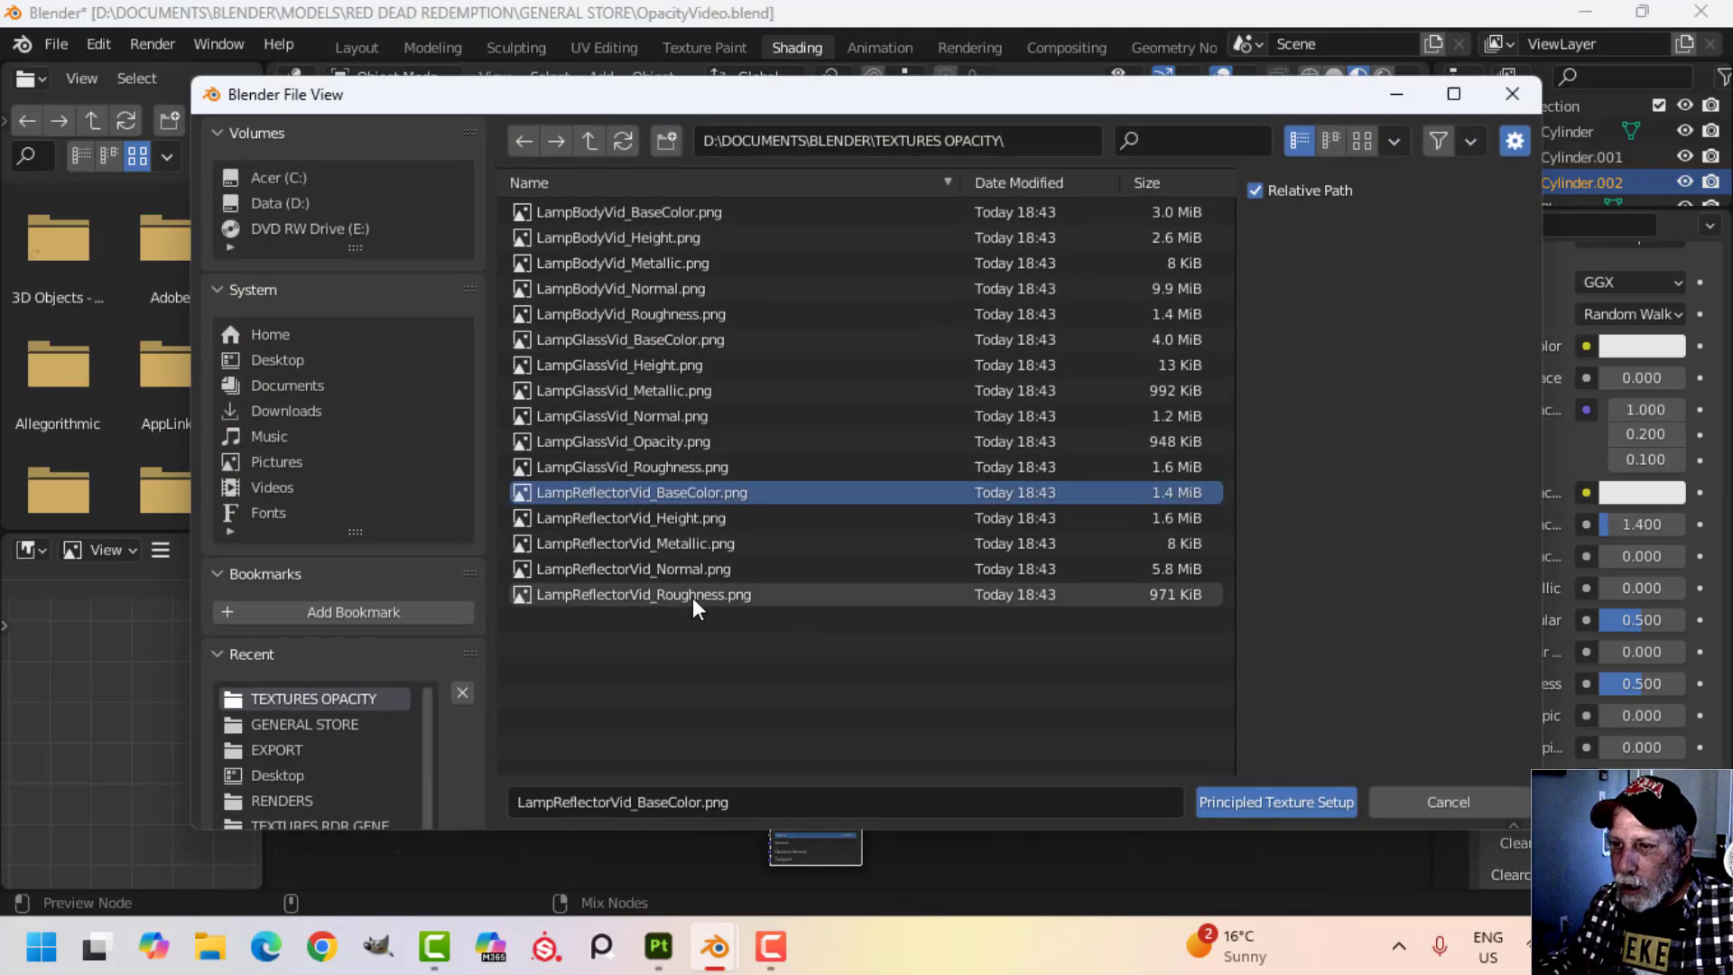
left_click(692, 594, "shift")
left_click(1259, 790)
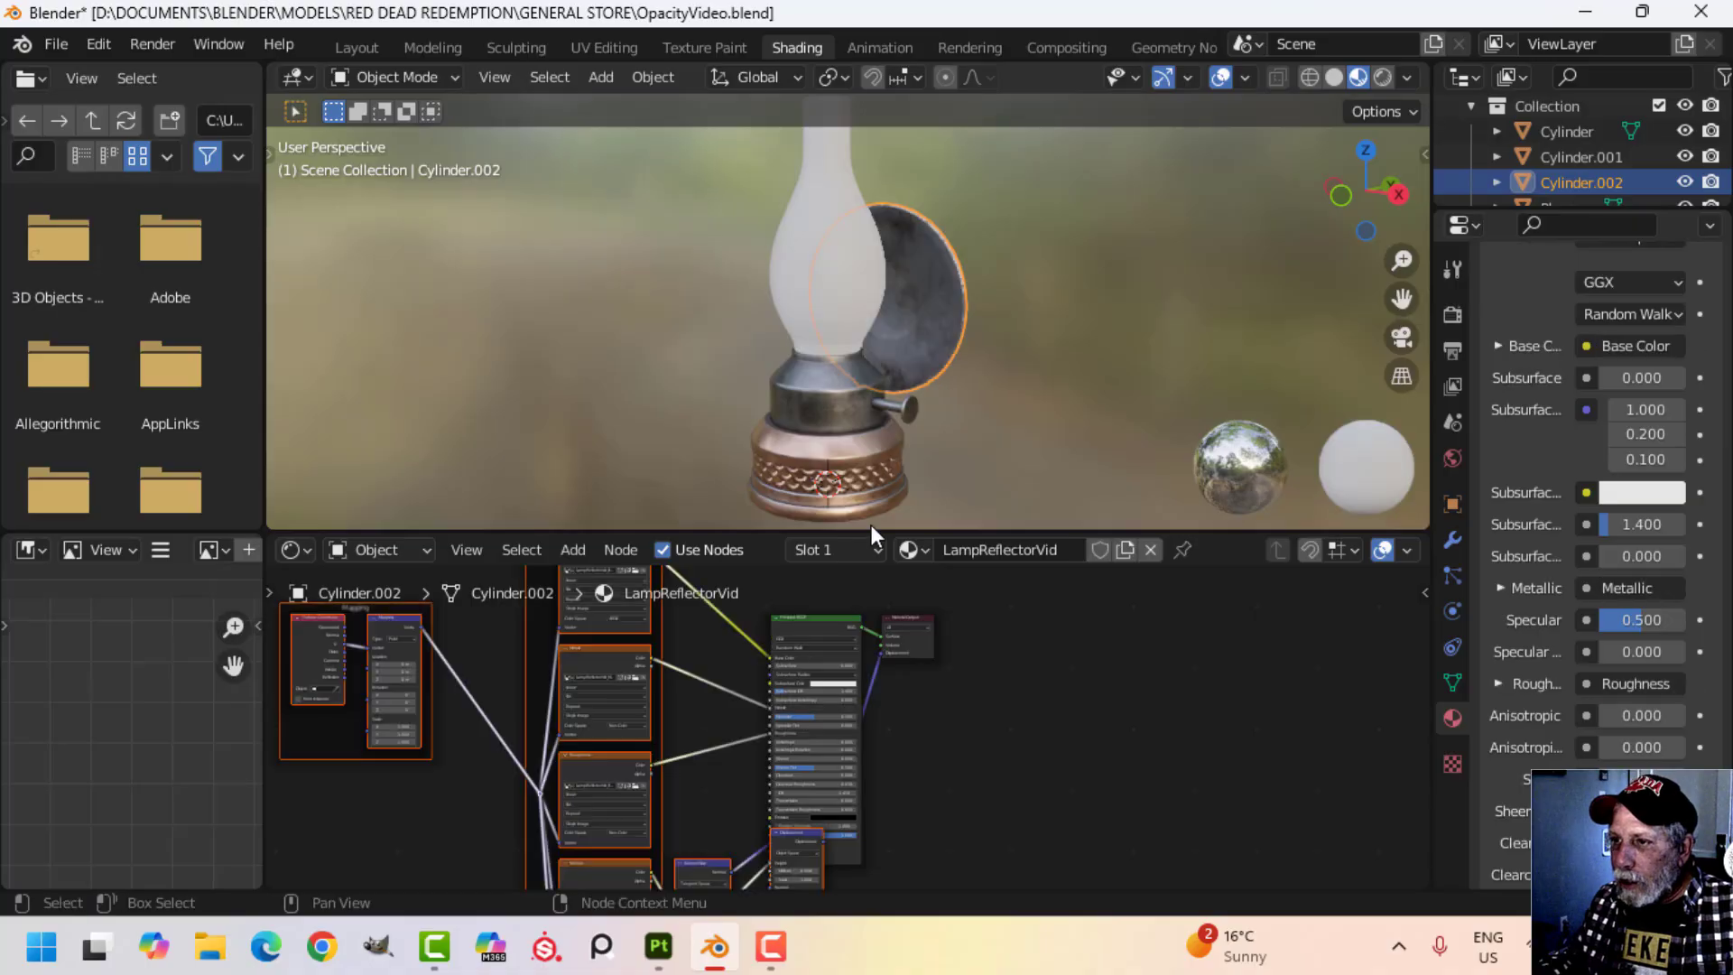
Select the lamp's glass chimney and run Principled Texture Setup on its Principled BSDF with all six LampGlassVid maps.
left_click(846, 283)
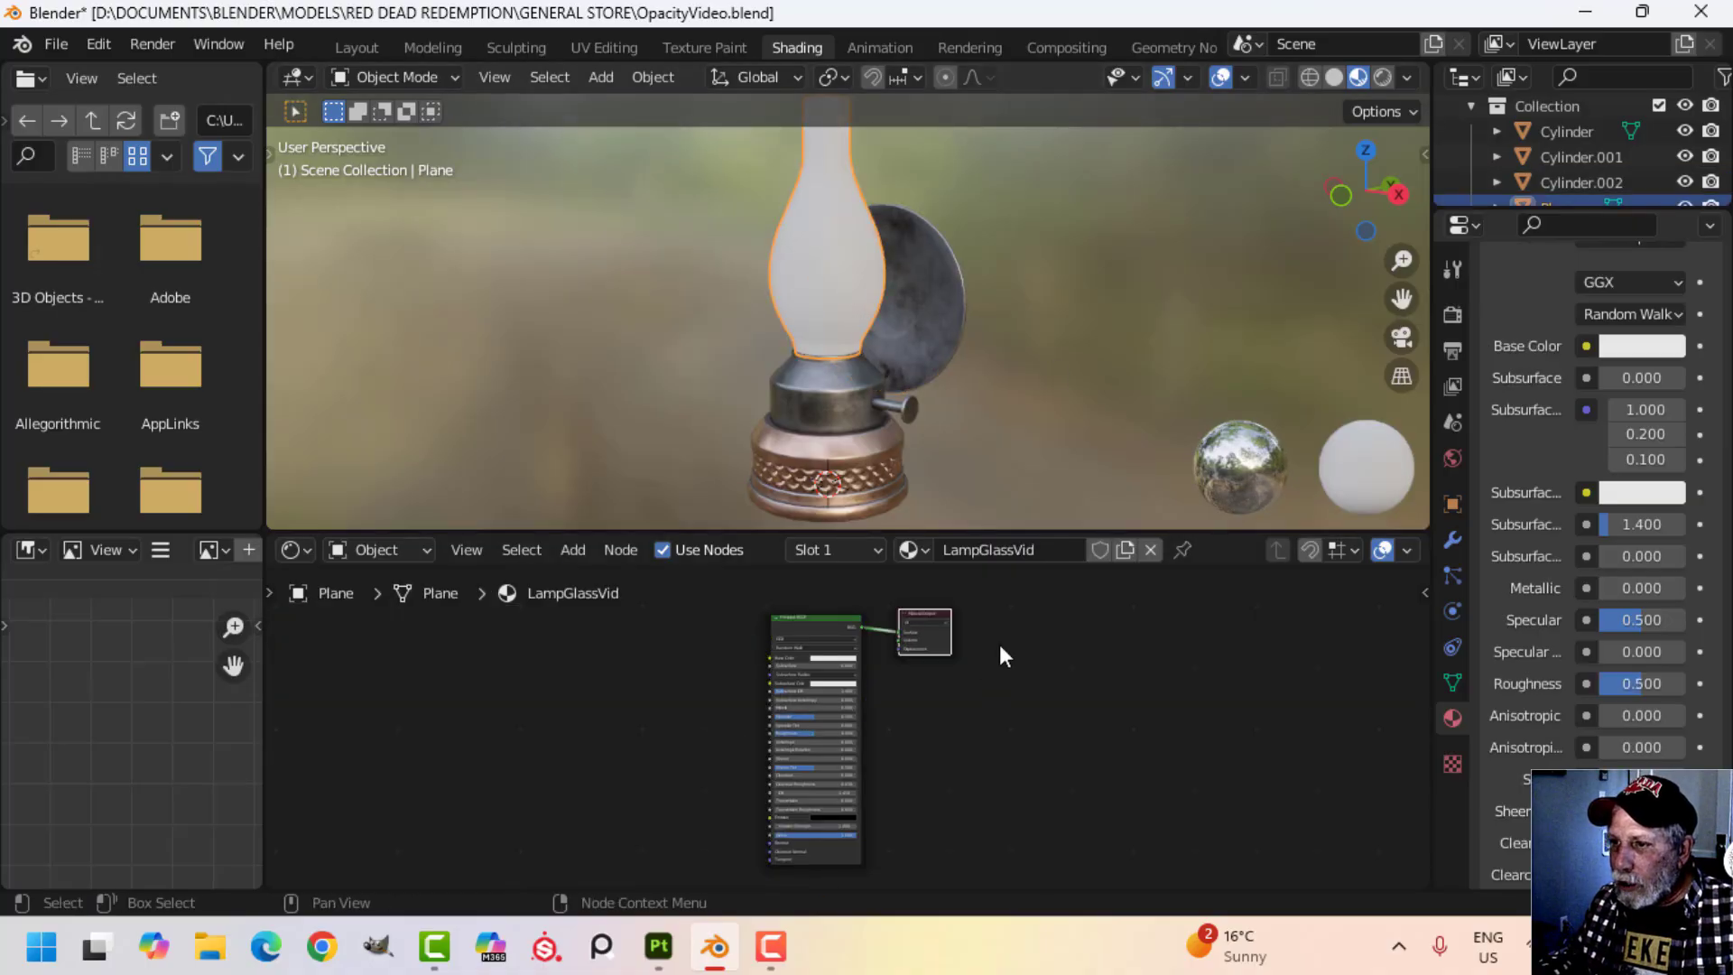
left_click(818, 626)
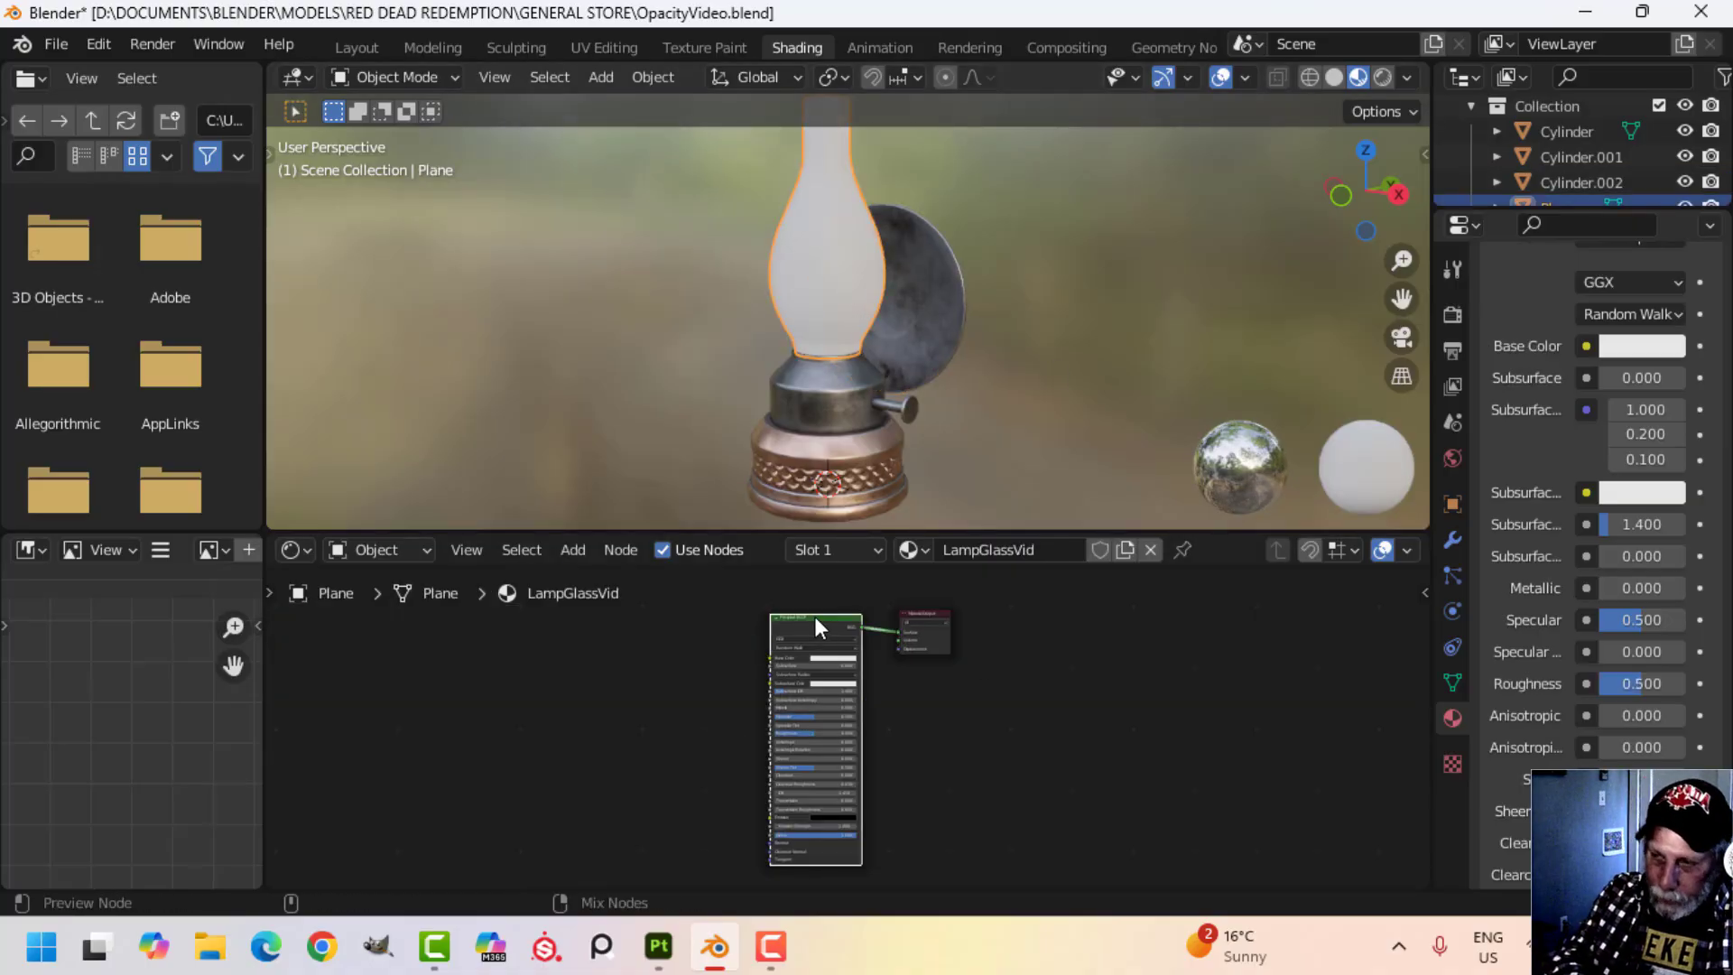
key("ctrl+shift+t")
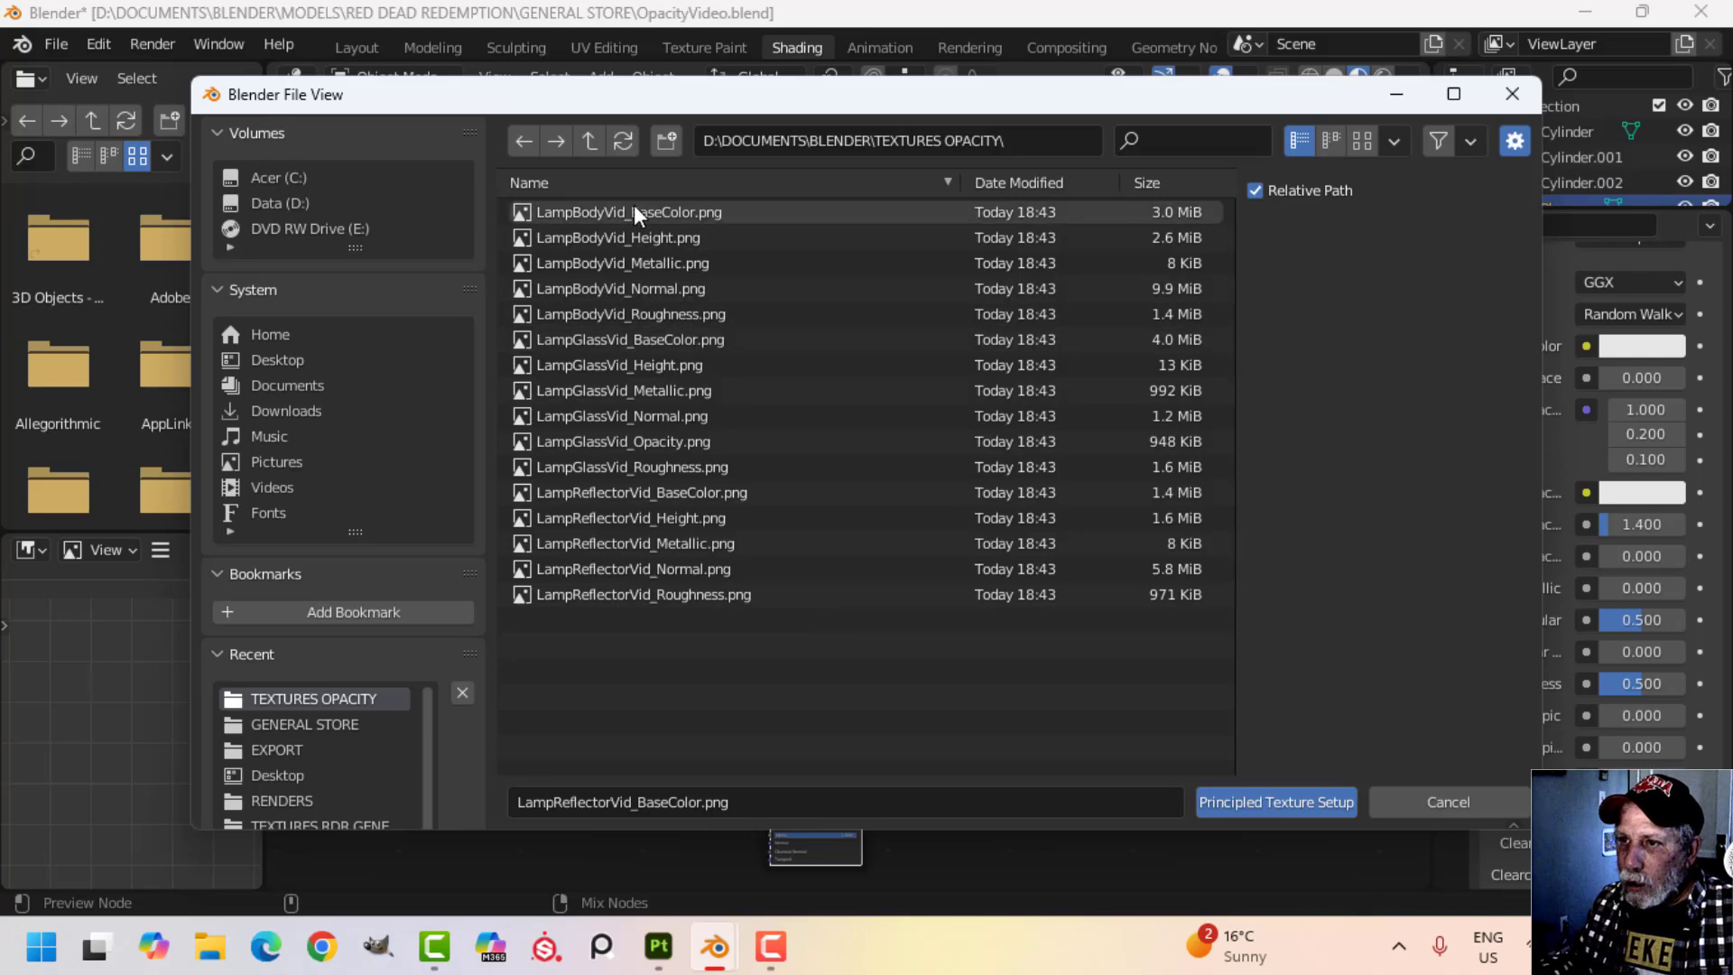
left_click(656, 337)
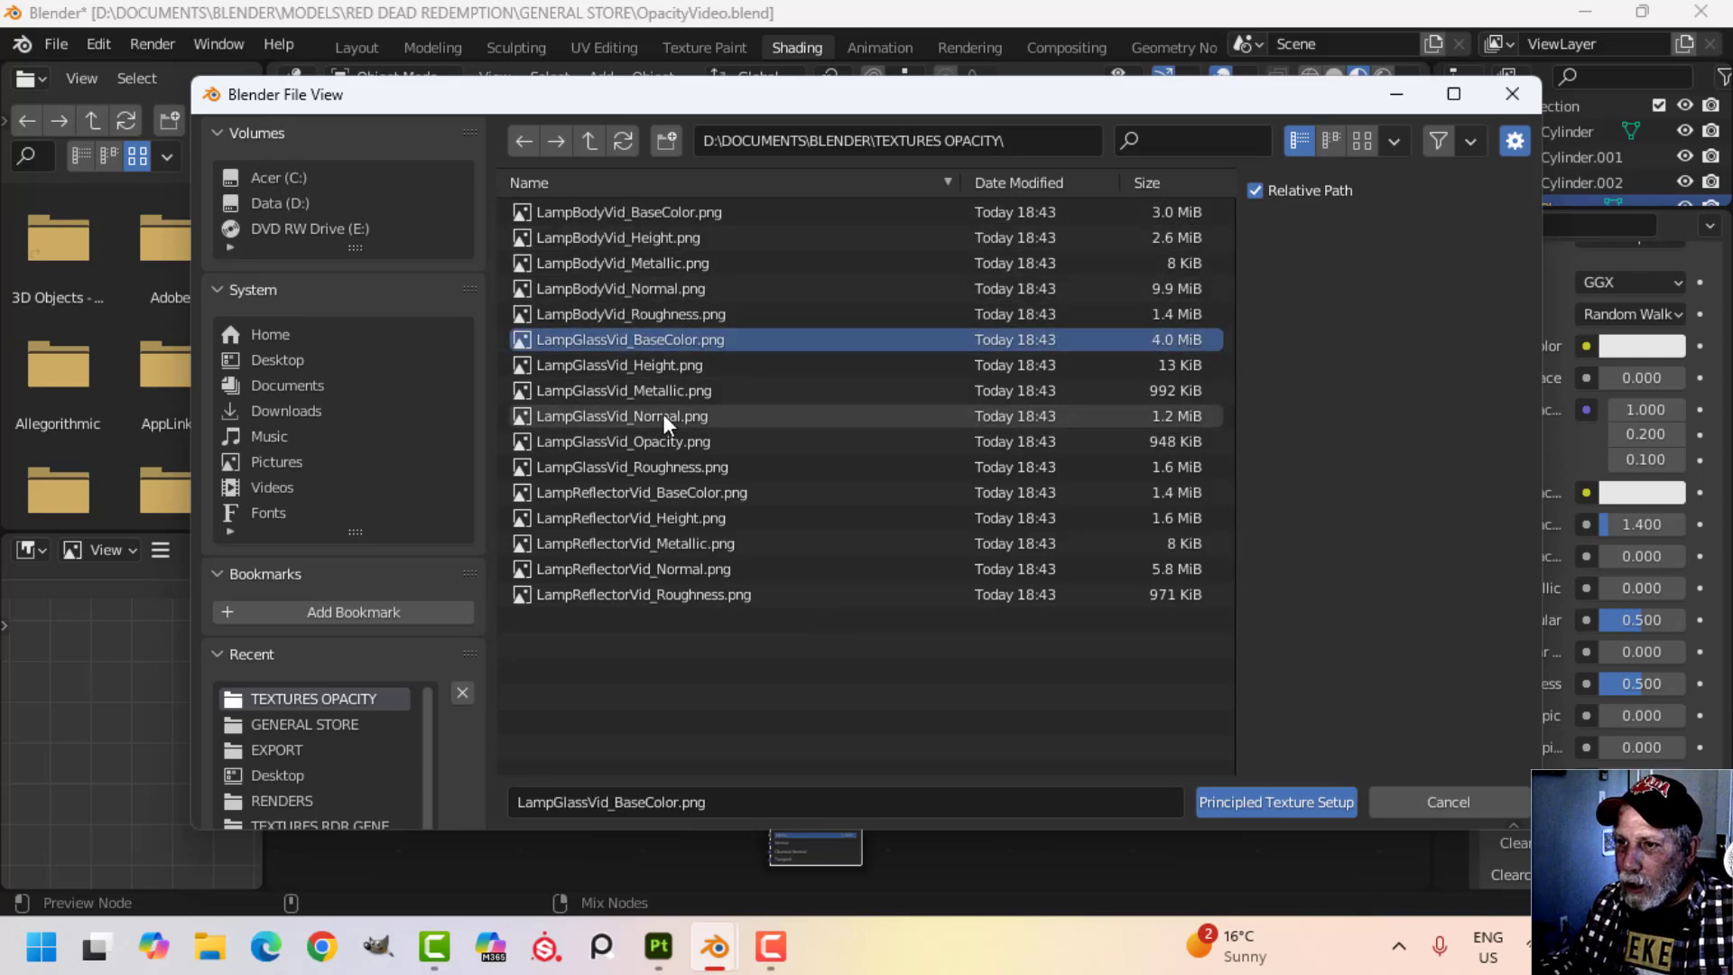
left_click(679, 466, "shift")
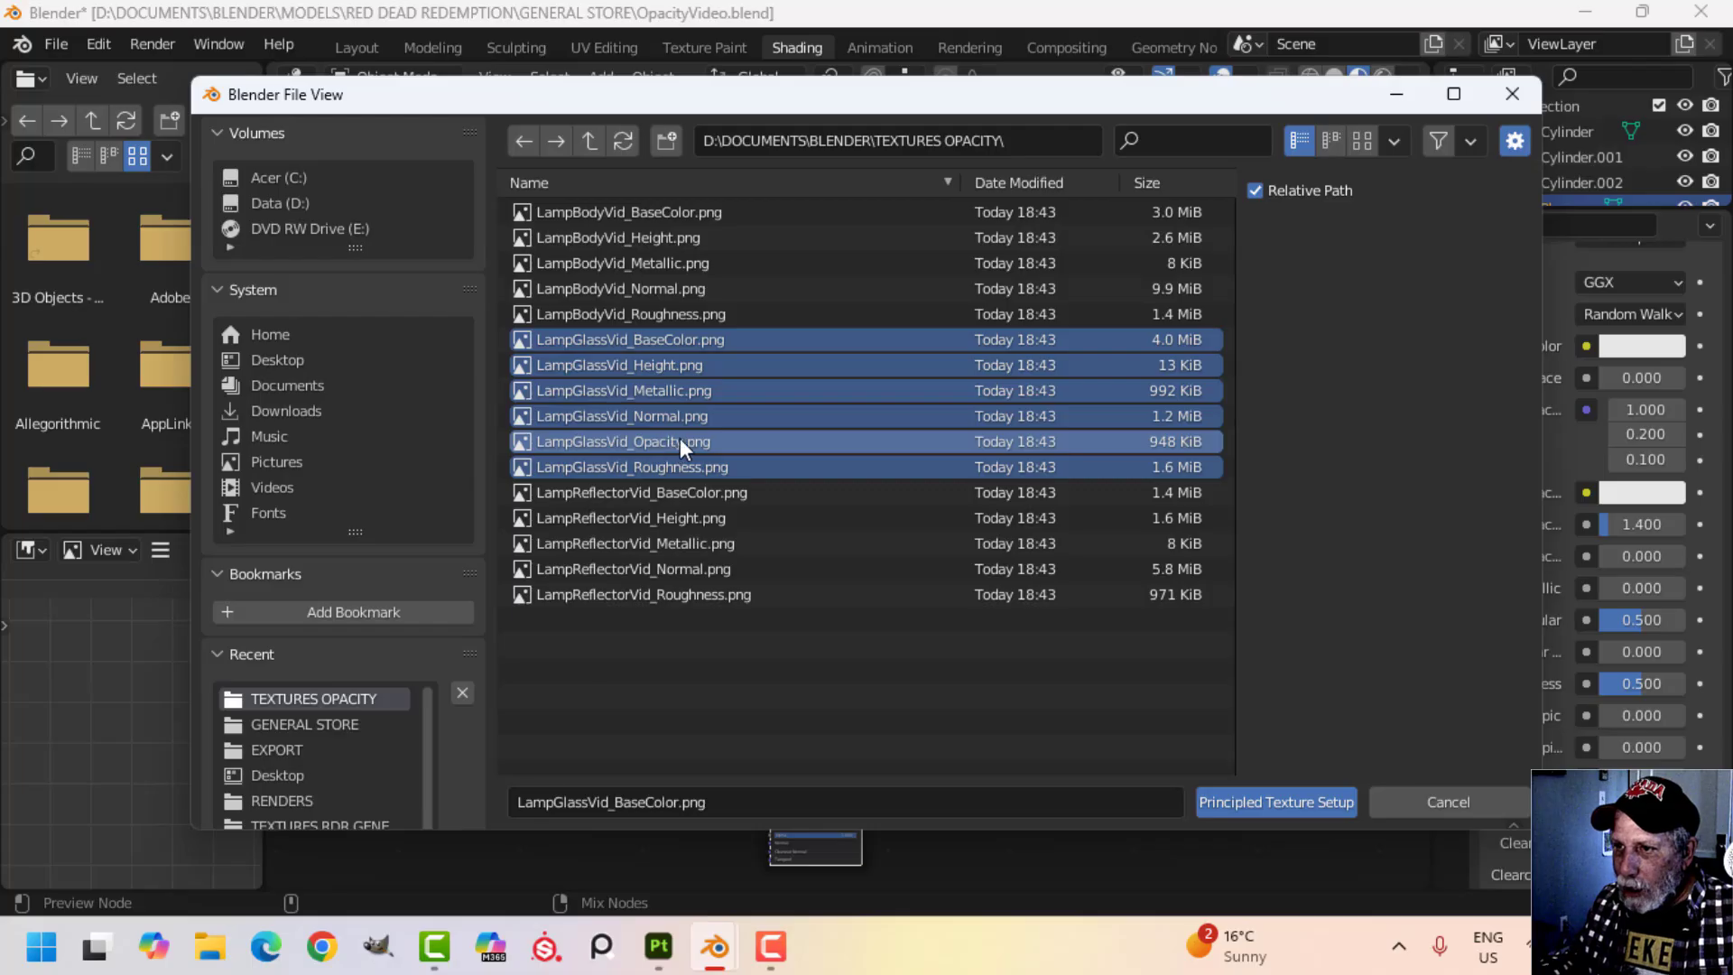
left_click(1266, 800)
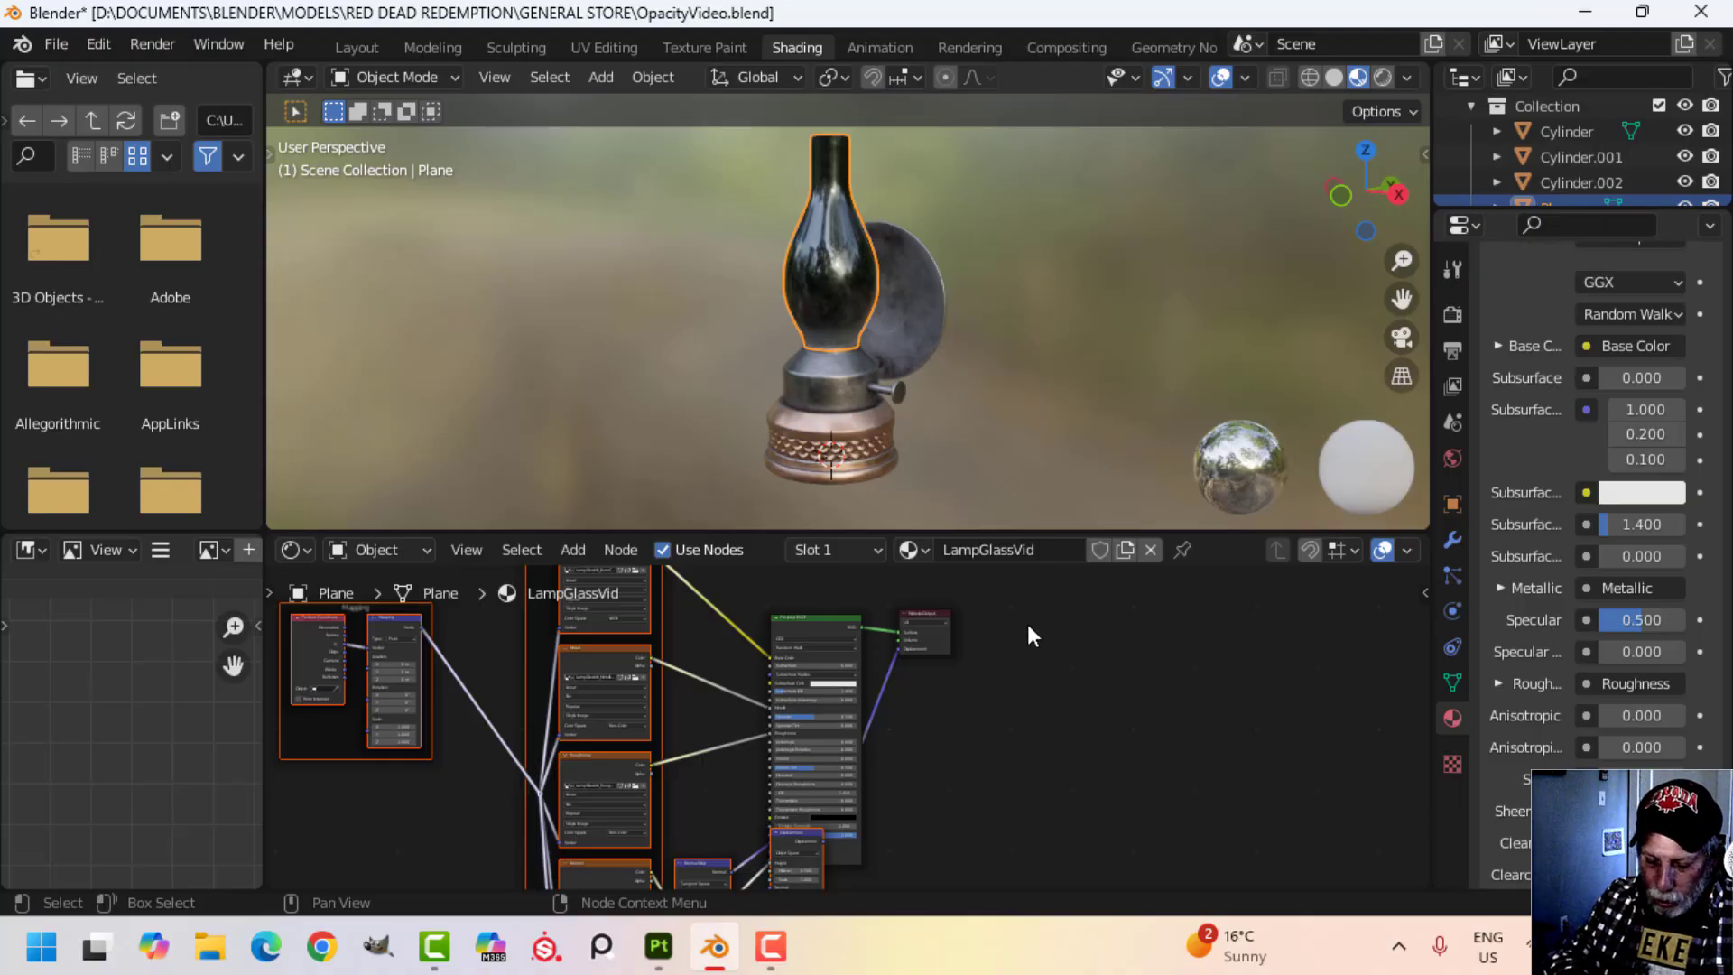
Maximize the node editor and delete the Displacement node and the height image texture from the LampGlassVid material.
key("ctrl+space")
middle_click_drag(1018, 638, 1067, 412)
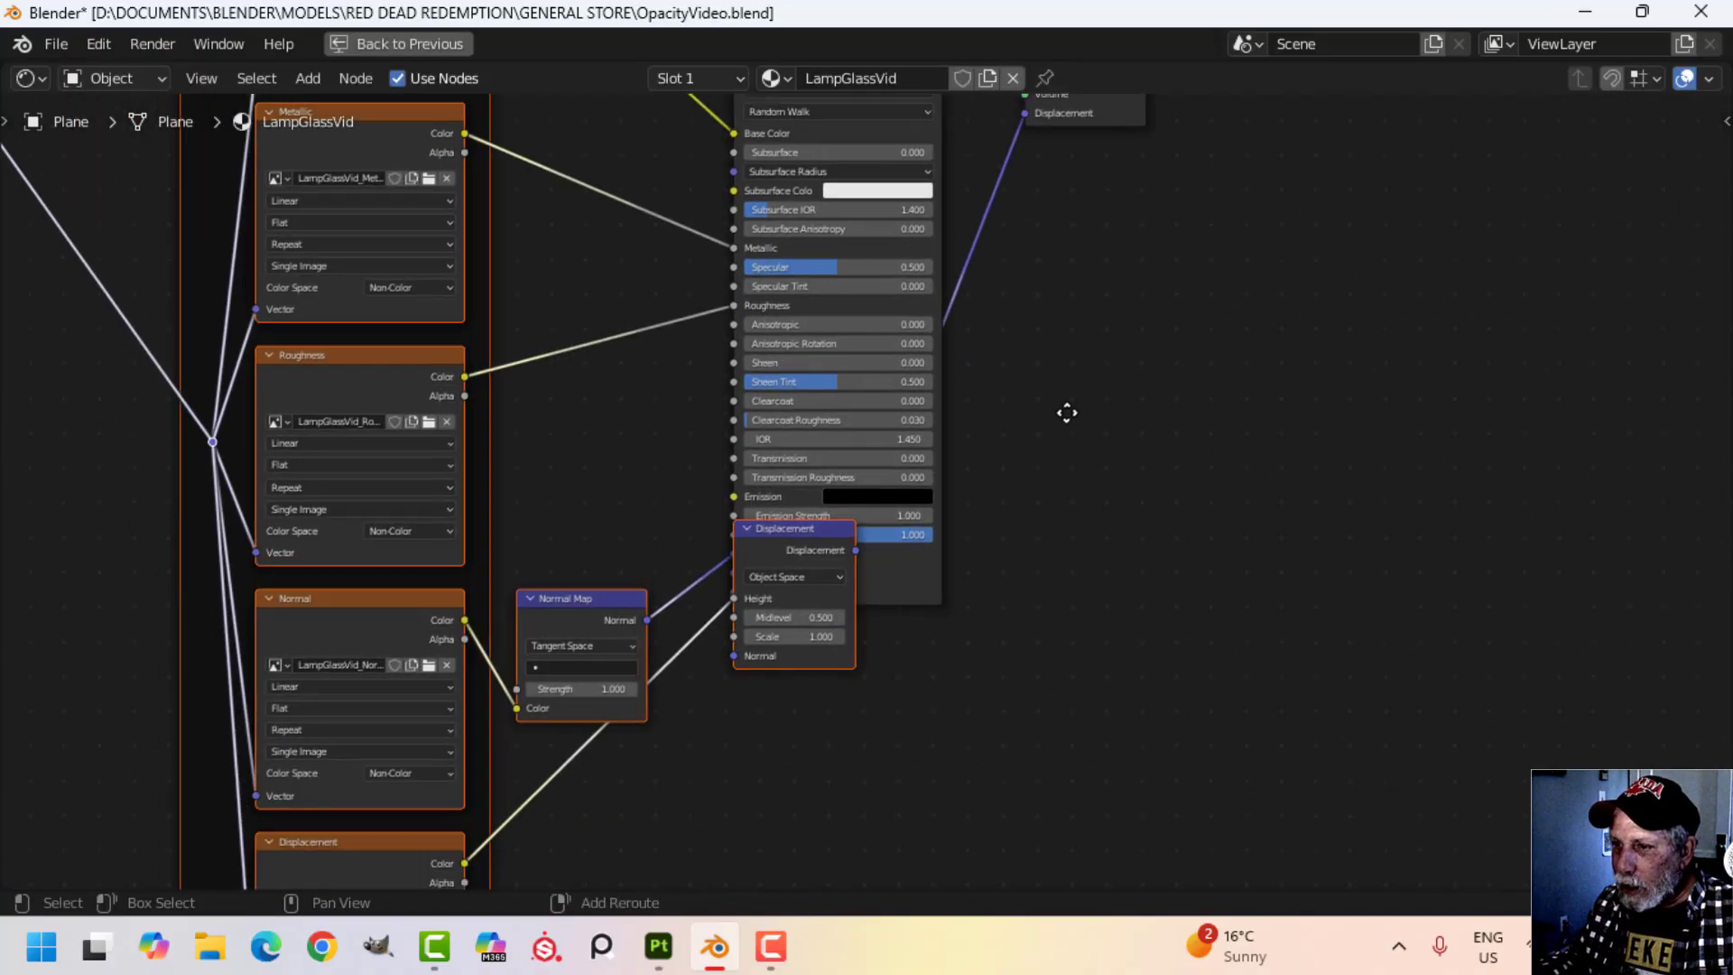
scroll(959, 701, "up", 1)
left_click(833, 689)
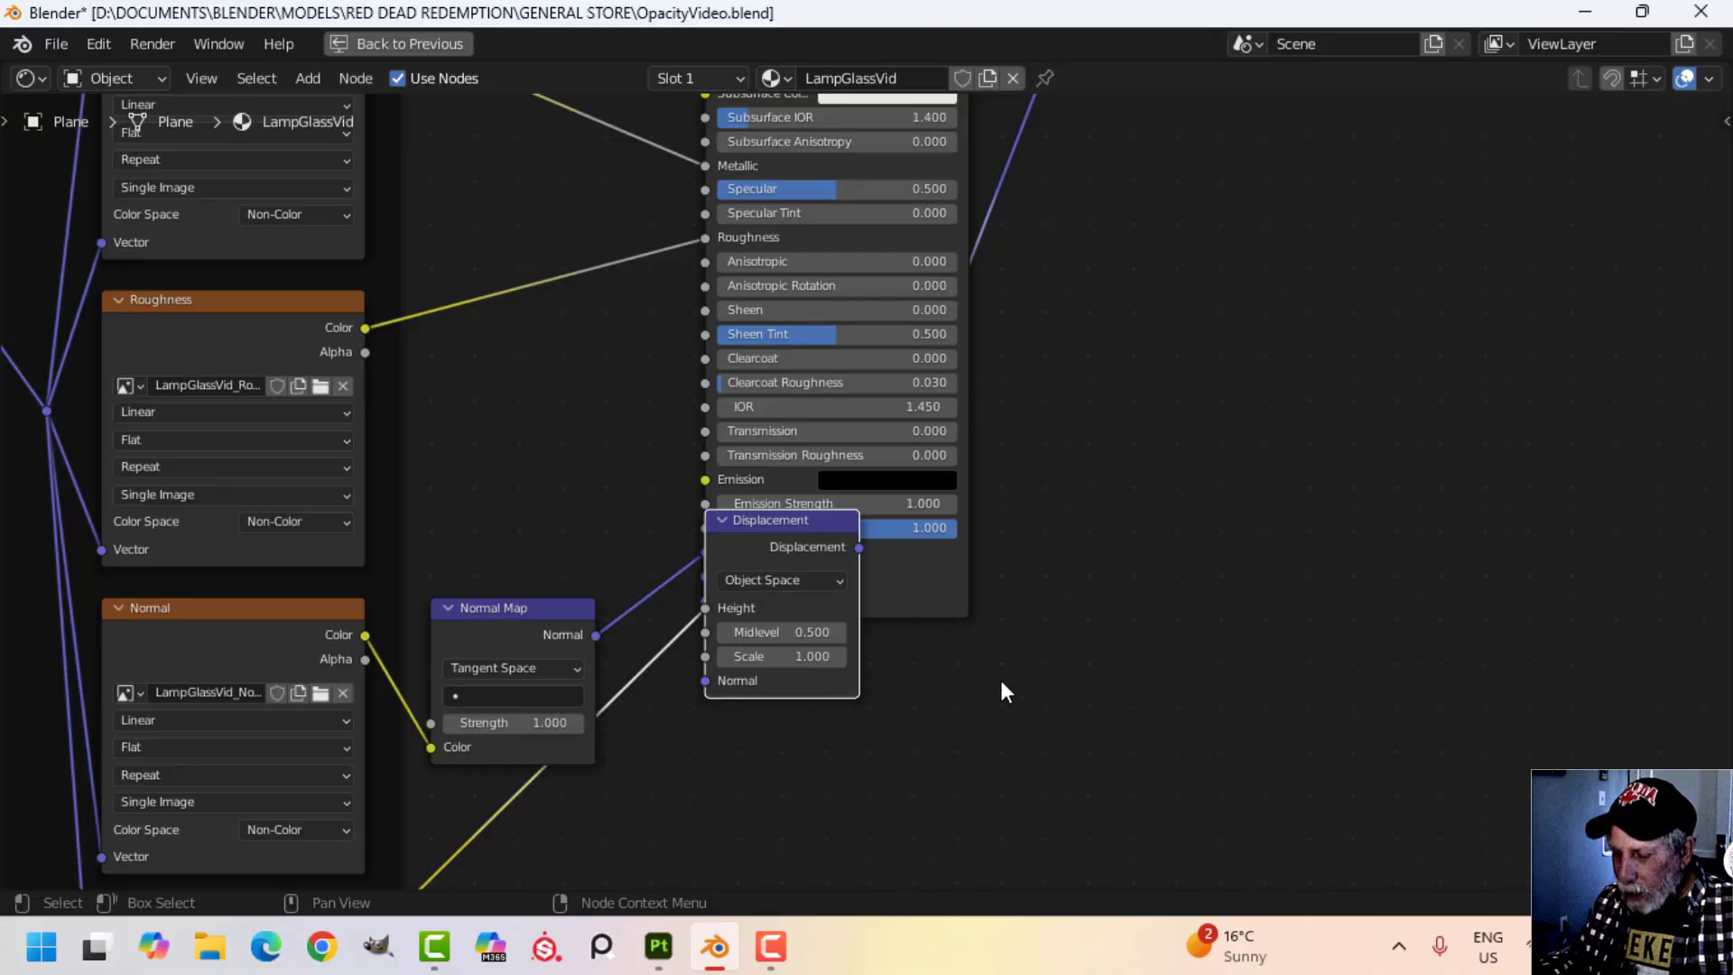
key("x")
middle_click_drag(417, 810, 621, 741)
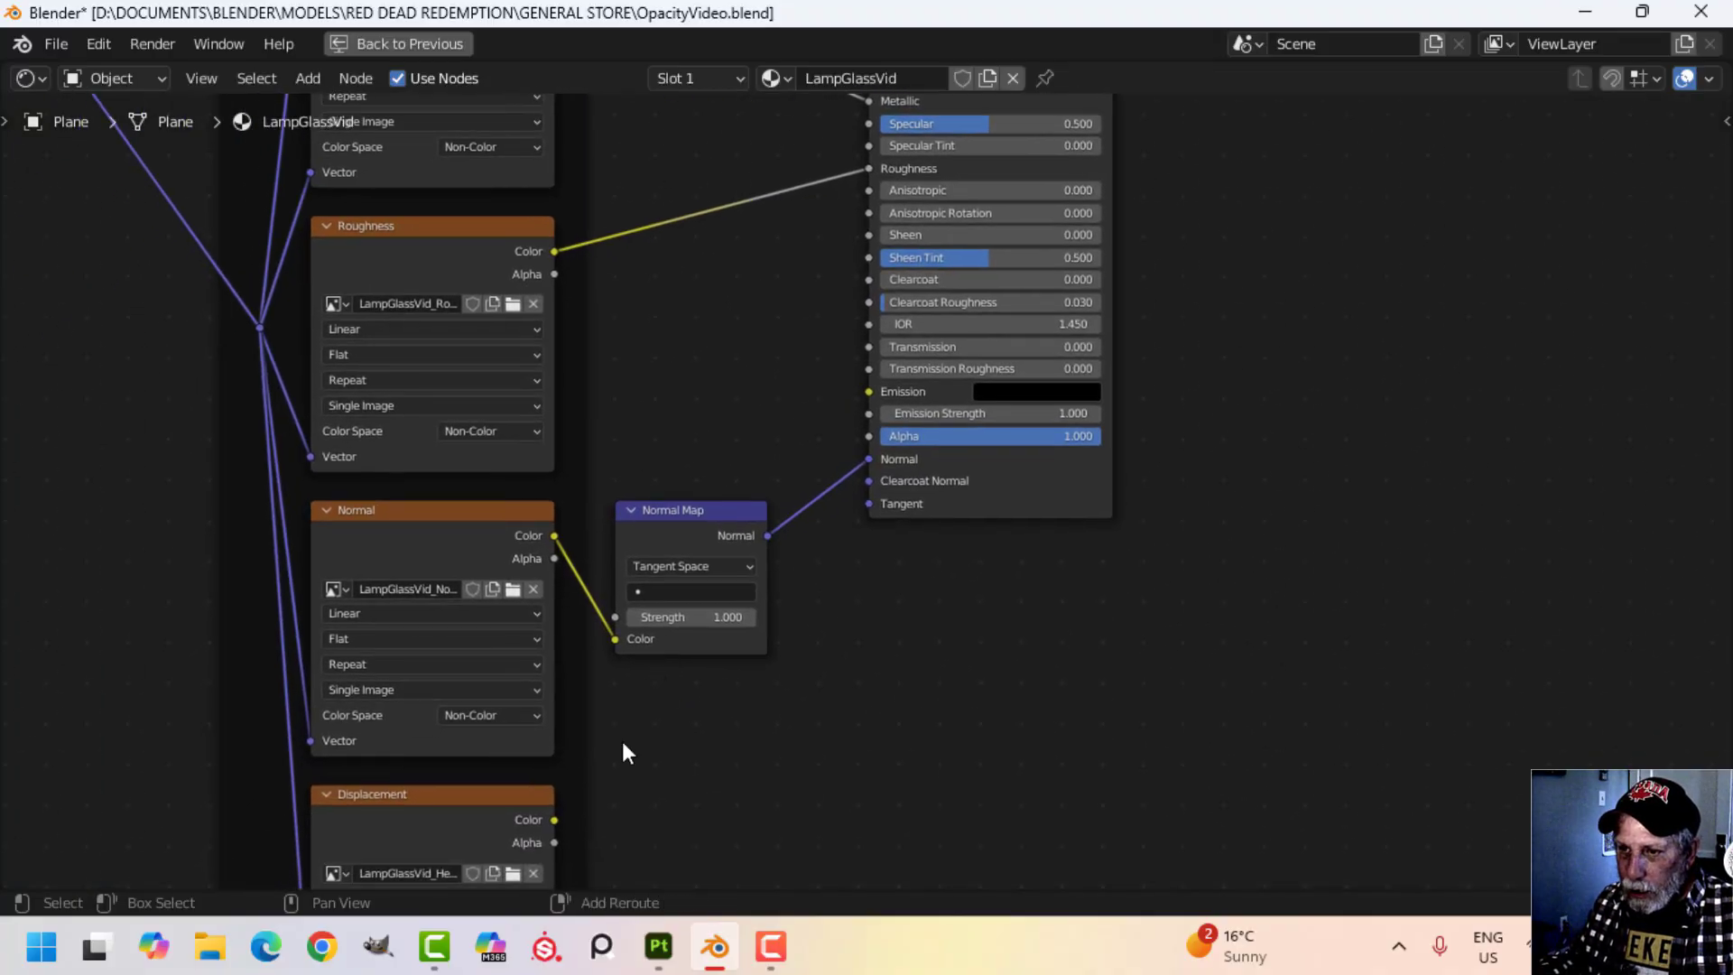
key("x")
Duplicate the Base Color image texture node and place the copy above the Principled BSDF.
scroll(908, 686, "down", 1)
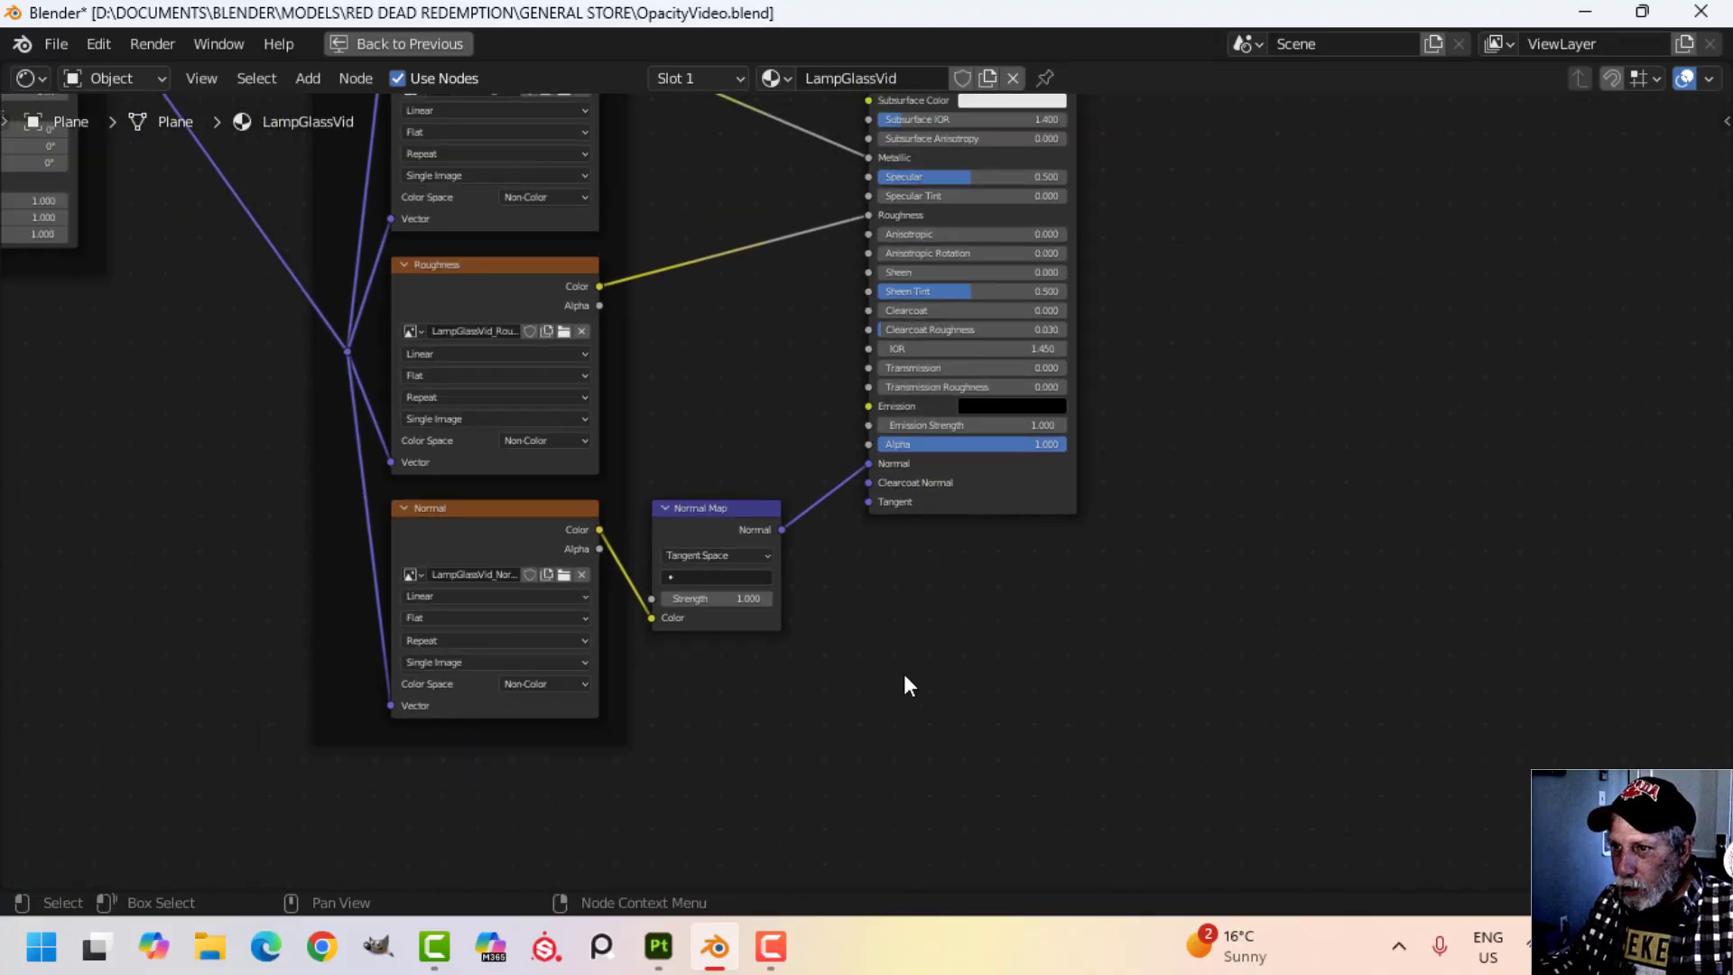
middle_click_drag(963, 601, 871, 766)
scroll(871, 451, "down", 1)
middle_click_drag(975, 383, 922, 627)
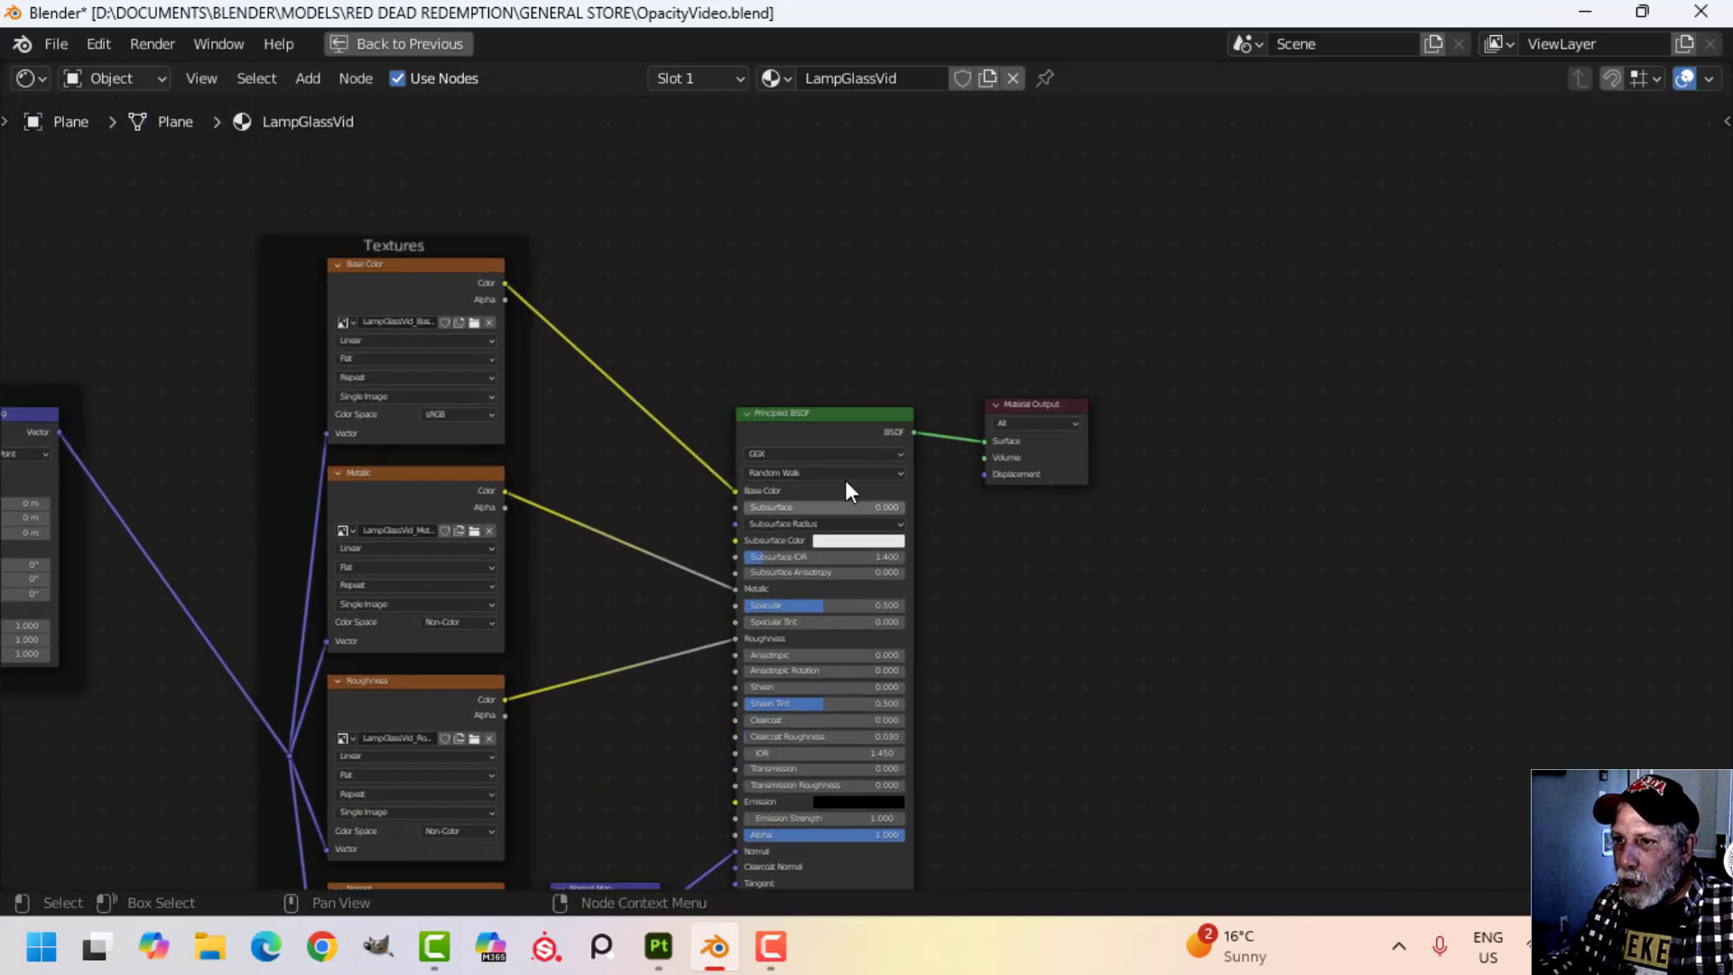
scroll(802, 264, "up", 1)
middle_click_drag(478, 285, 574, 409)
left_click(480, 394)
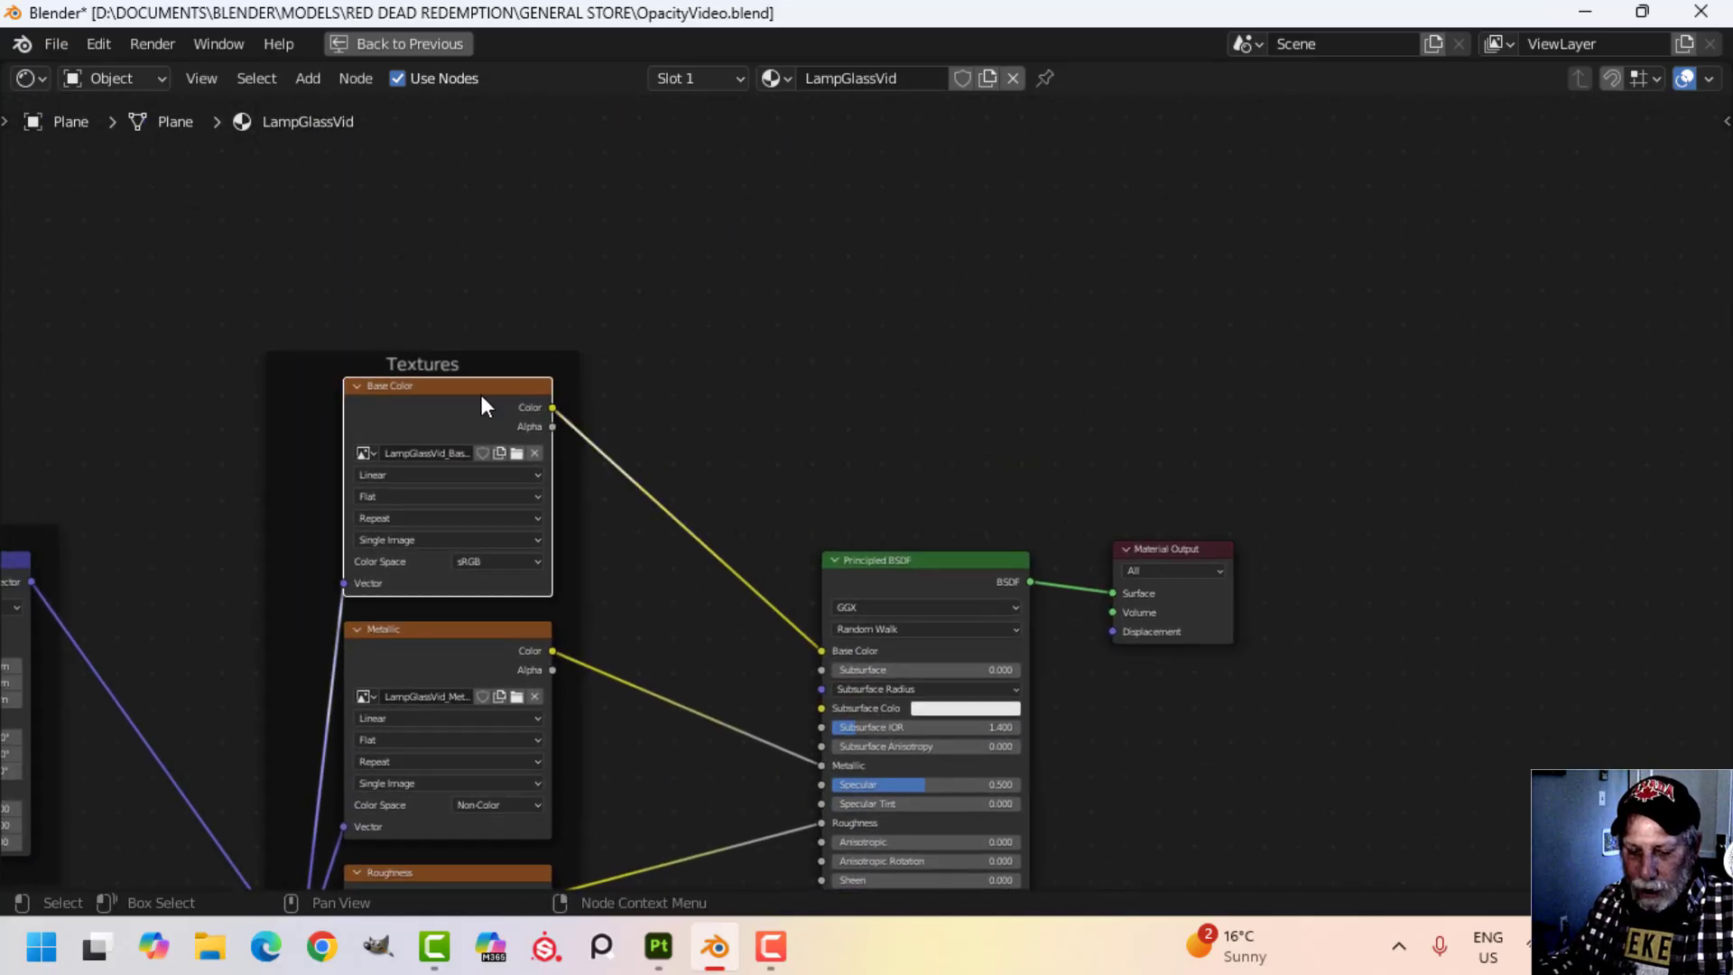
key("shift+d")
left_click(866, 231)
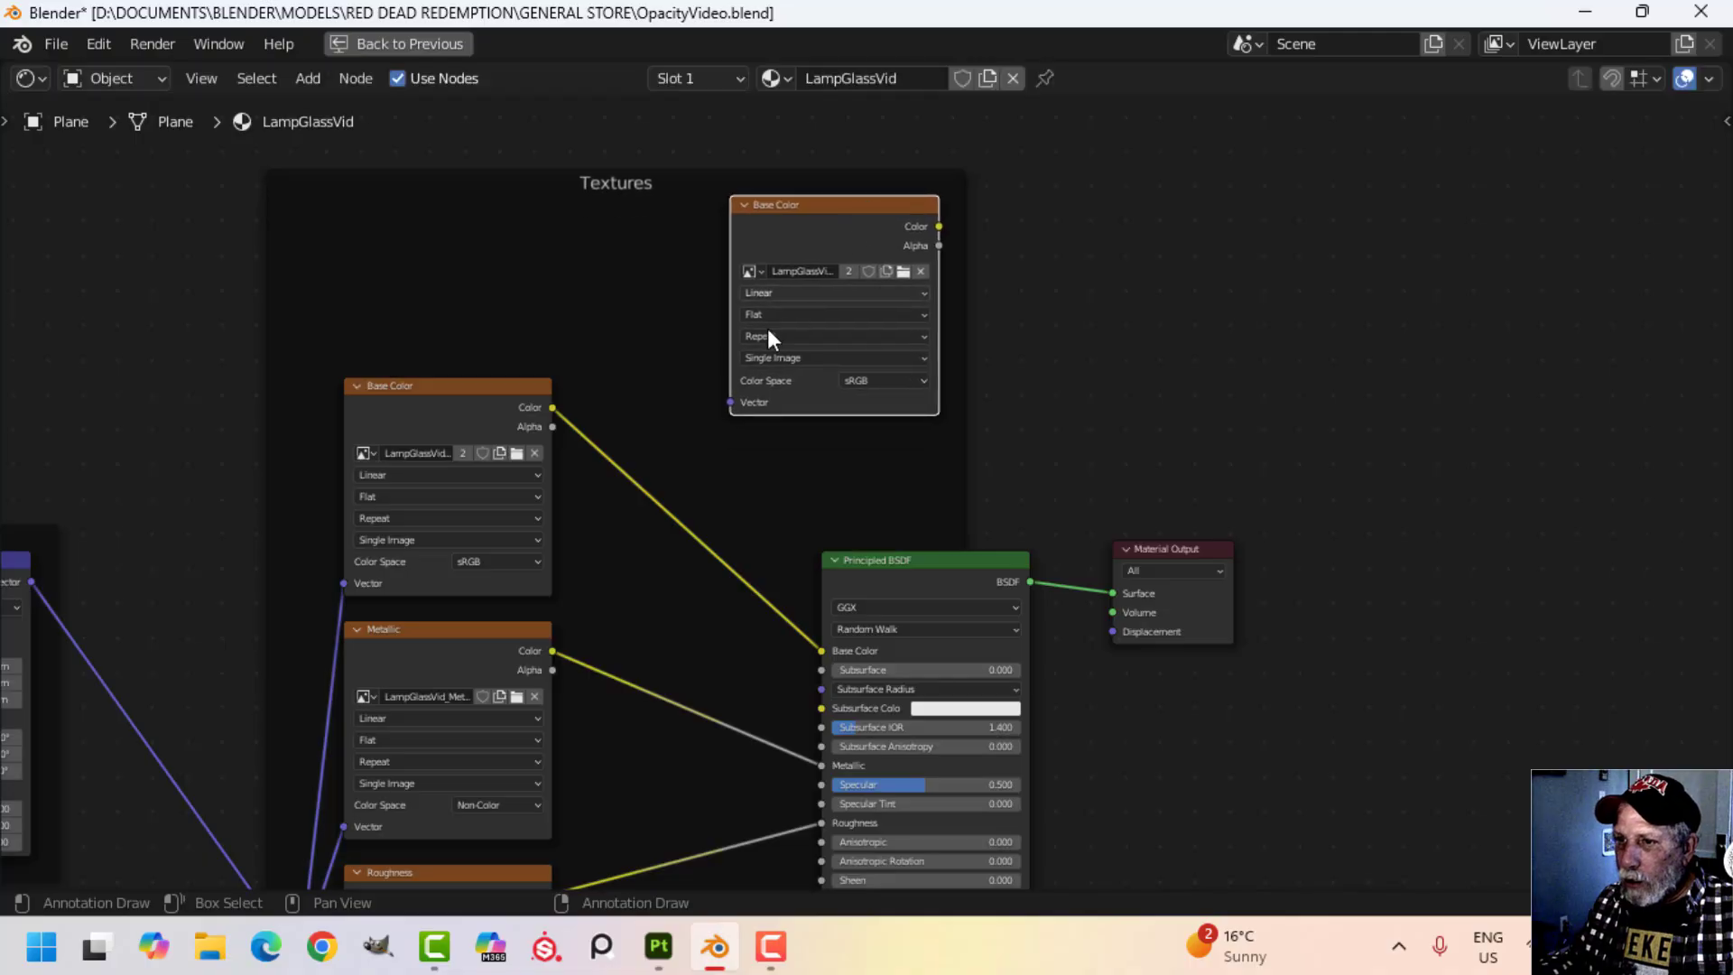
Connect the mapping reroute point to the Vector input of the duplicated image texture.
scroll(768, 329, "down", 1)
middle_click_drag(497, 781, 603, 661)
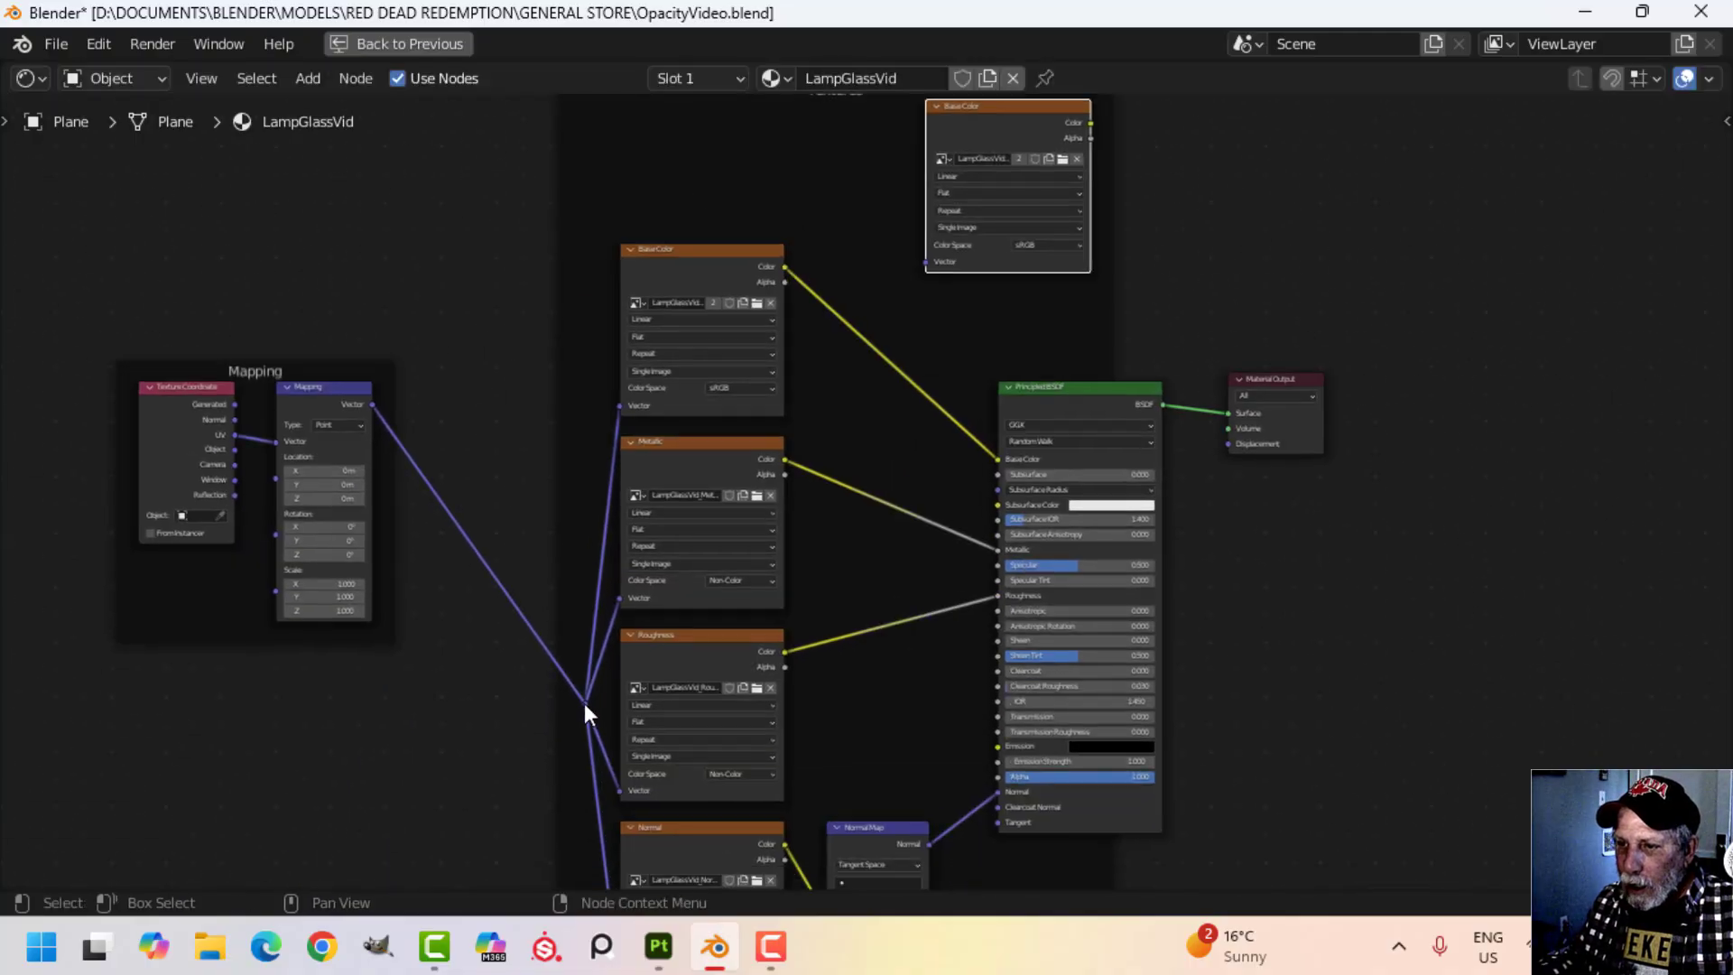
left_click_drag(584, 703, 924, 265)
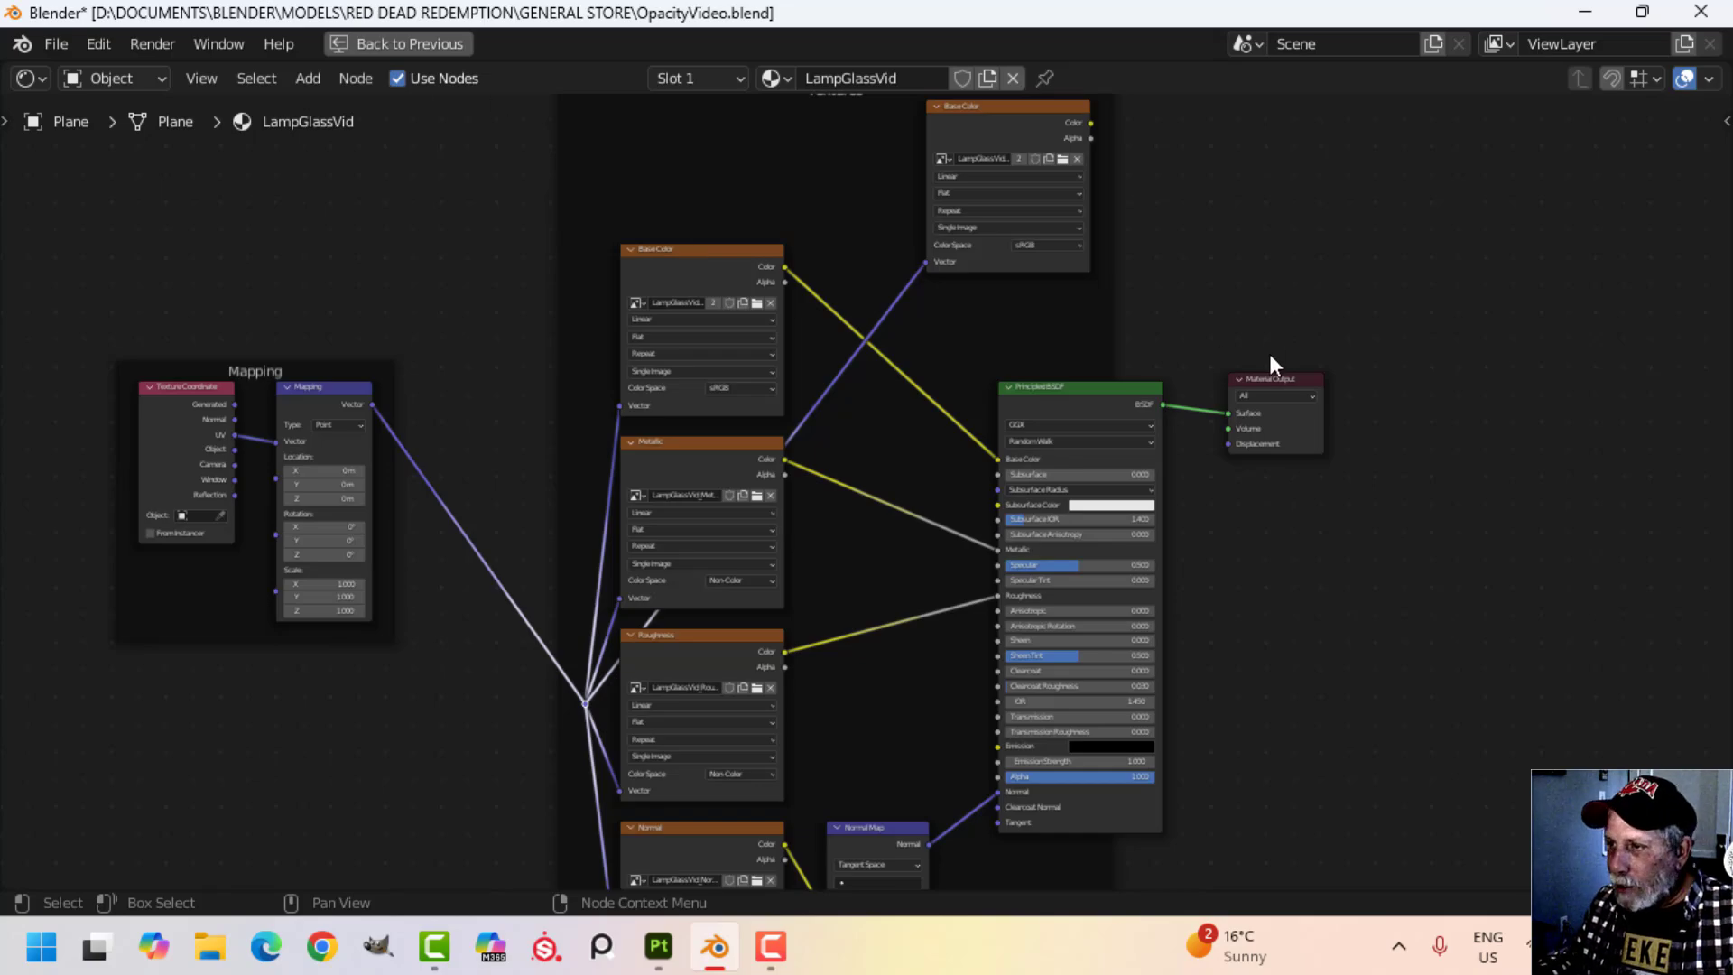
Move the Material Output farther from the Principled BSDF and insert a Mix Shader into the link between them.
scroll(1255, 347, "down", 1)
middle_click_drag(1192, 309, 729, 338)
scroll(858, 416, "up", 2)
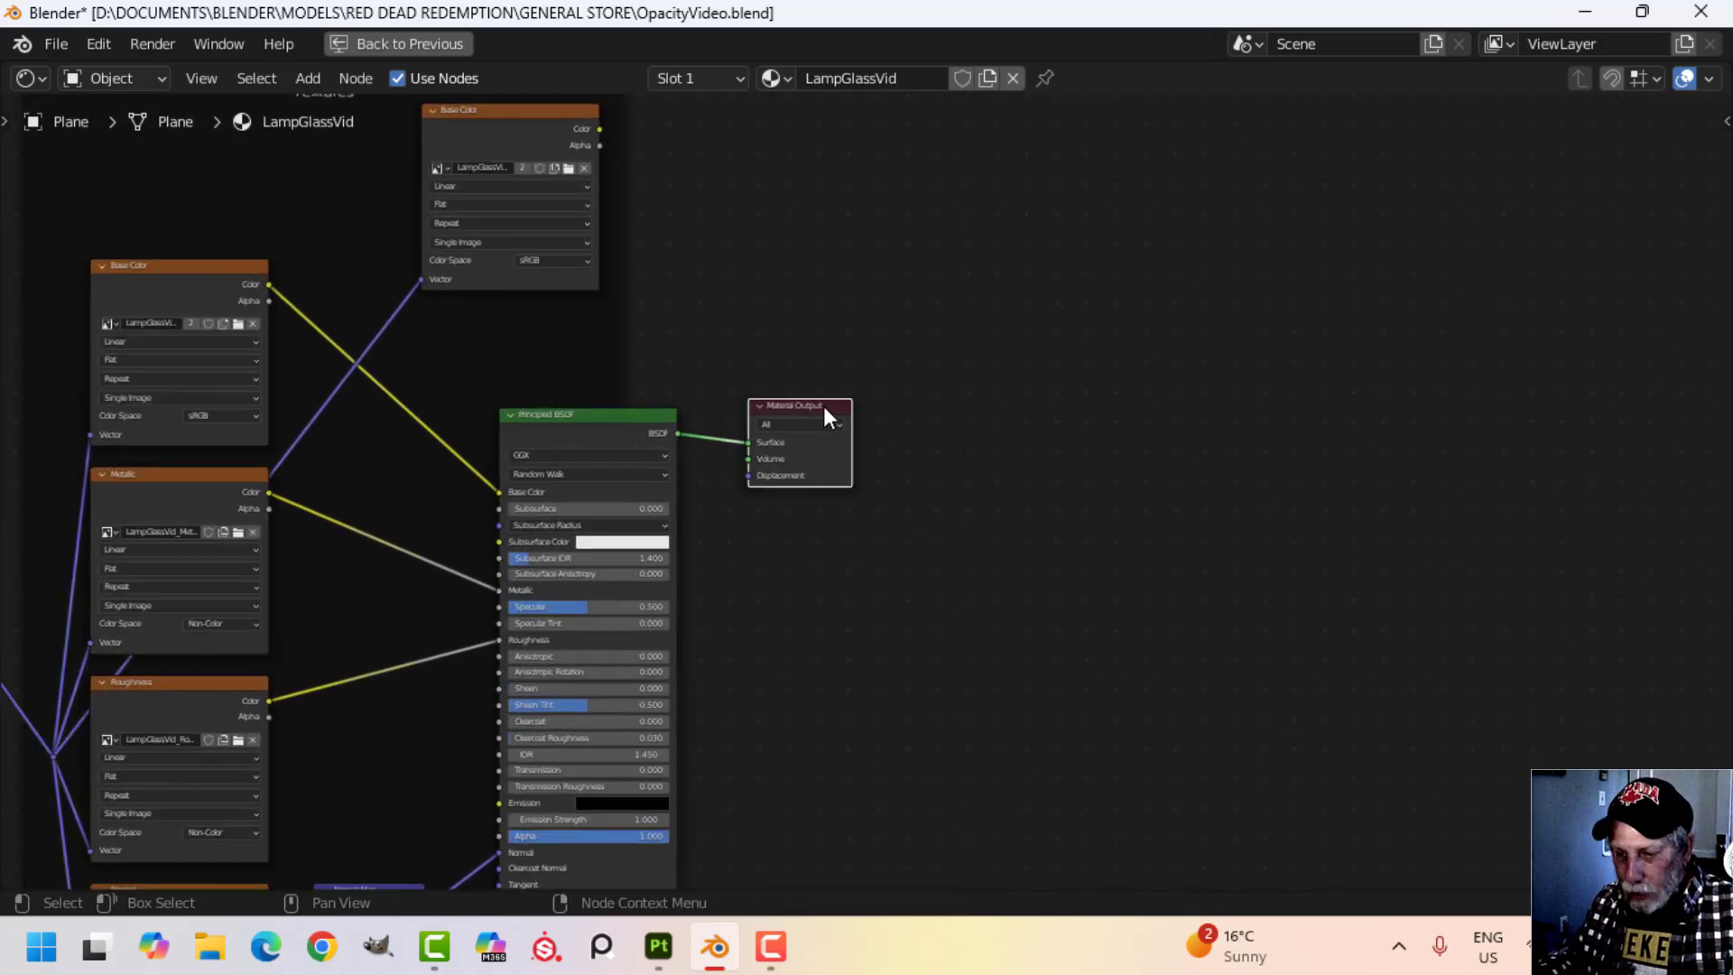
left_click_drag(823, 406, 1344, 401)
middle_click_drag(1047, 522, 966, 524)
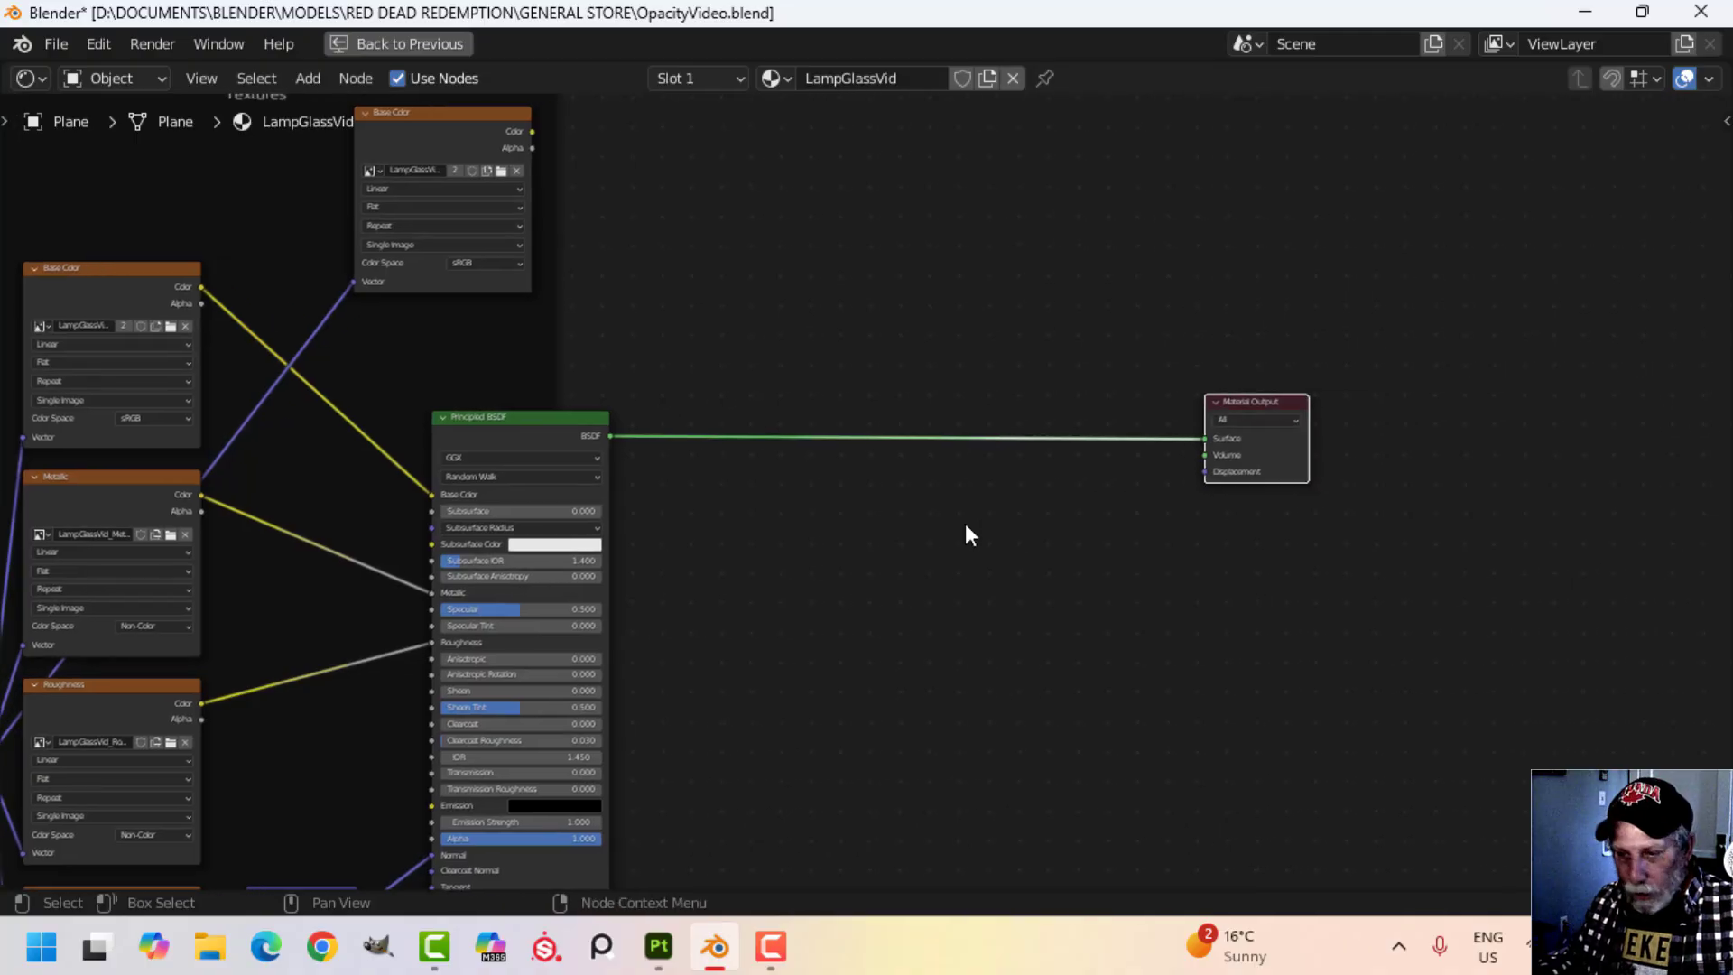
key("shift+a")
mouse_move(897, 612)
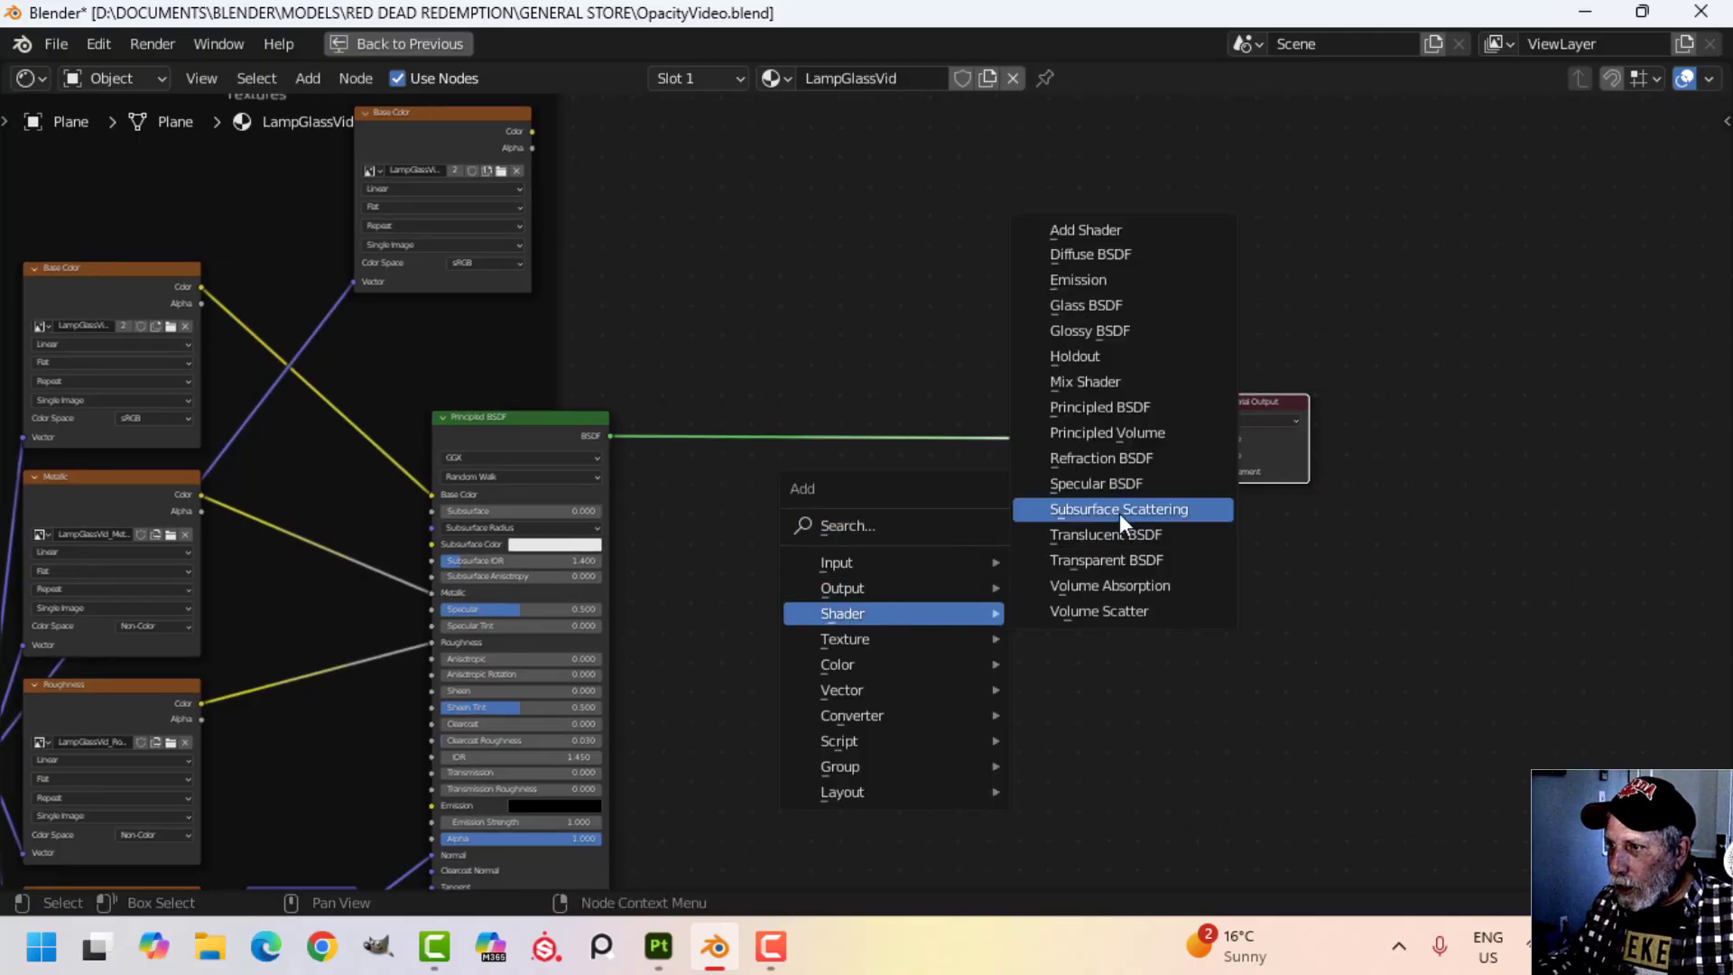
left_click(1119, 381)
left_click(1026, 403)
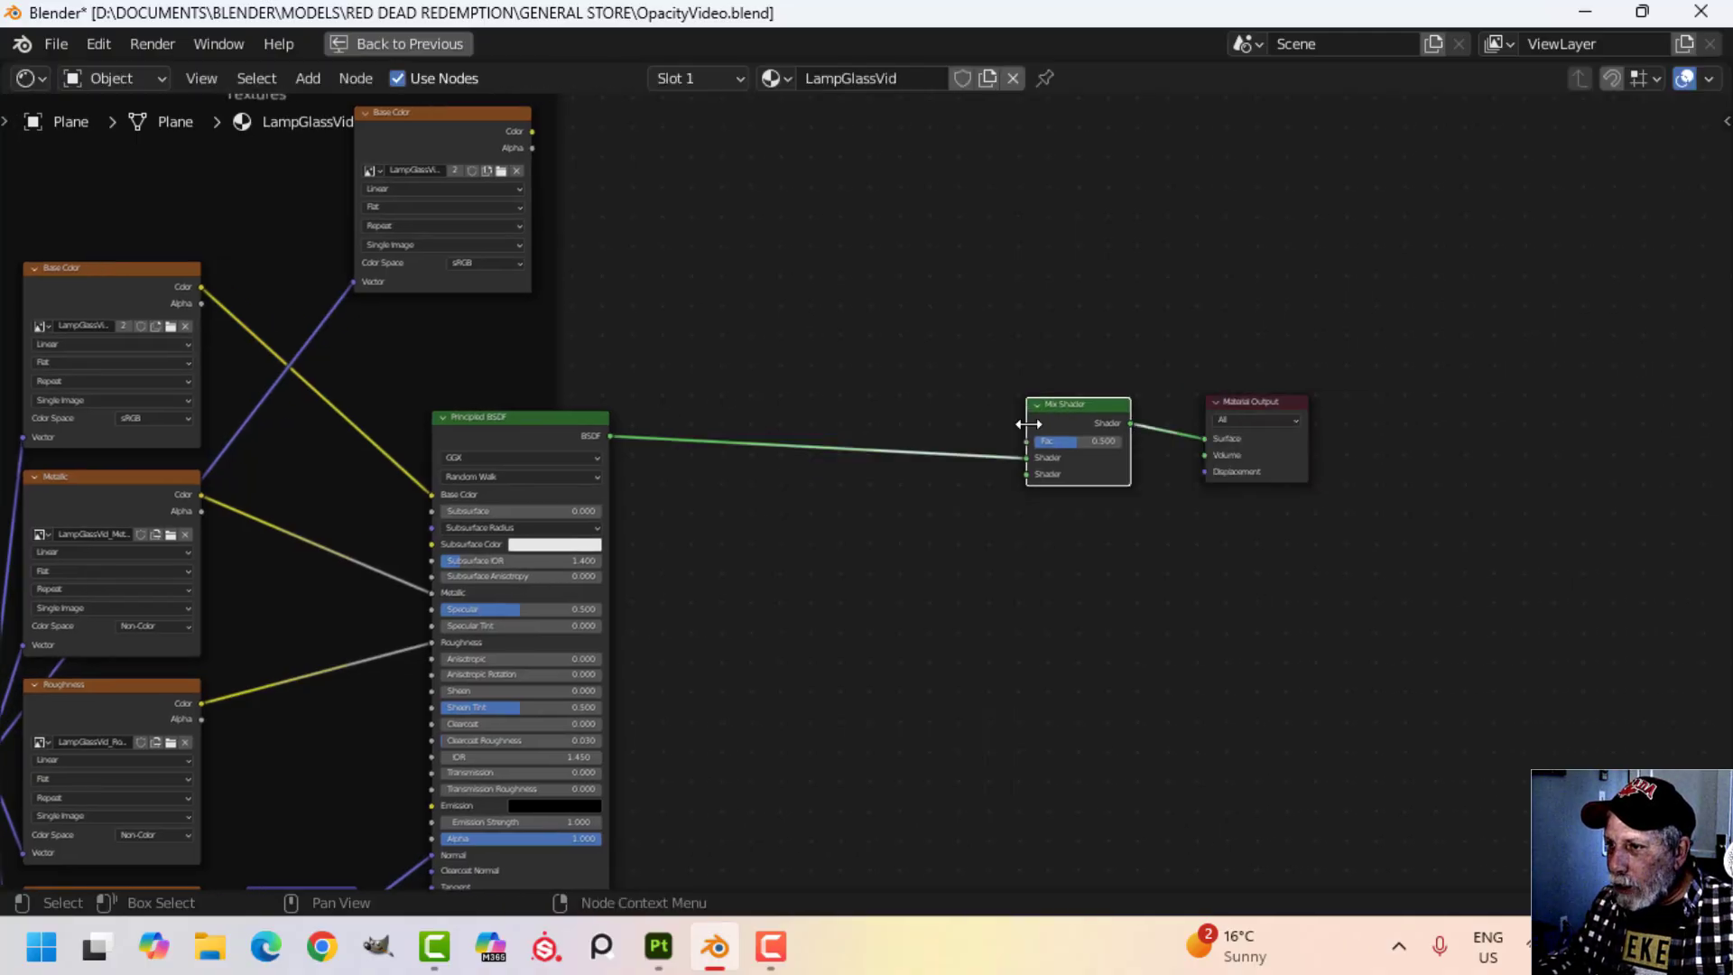
Add a Transparent BSDF below the shader link and connect it to the Mix Shader's second Shader input.
scroll(918, 573, "up", 2)
key("shift+a")
mouse_move(901, 567)
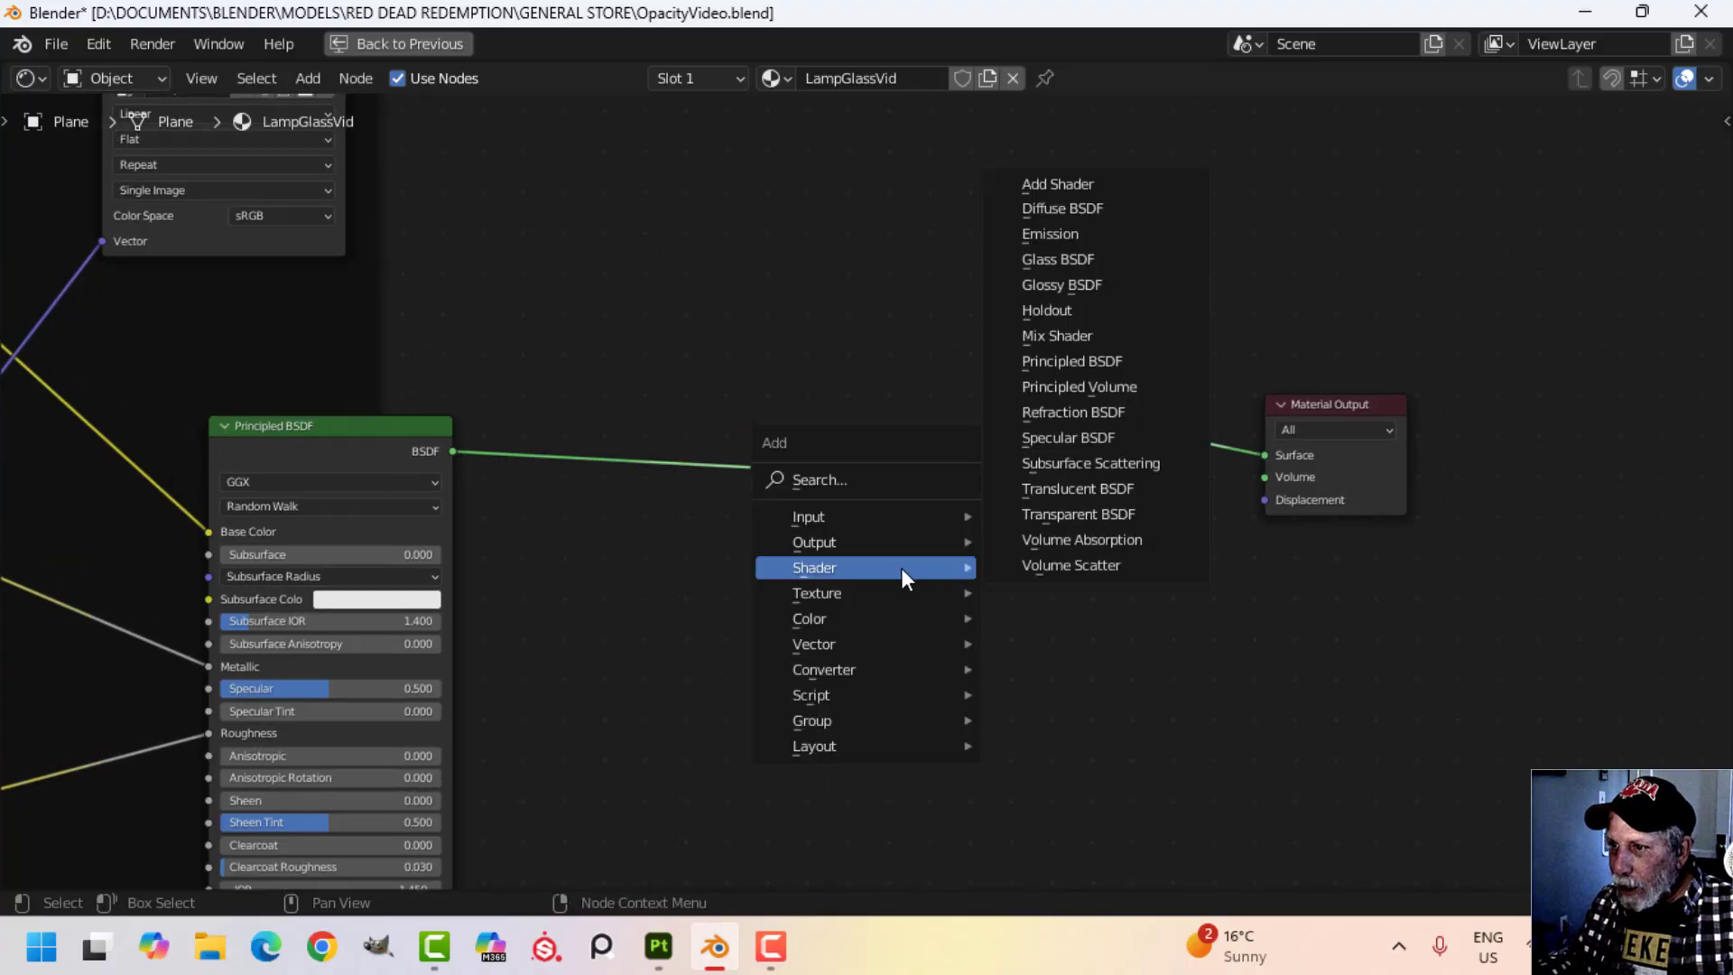
left_click(1067, 522)
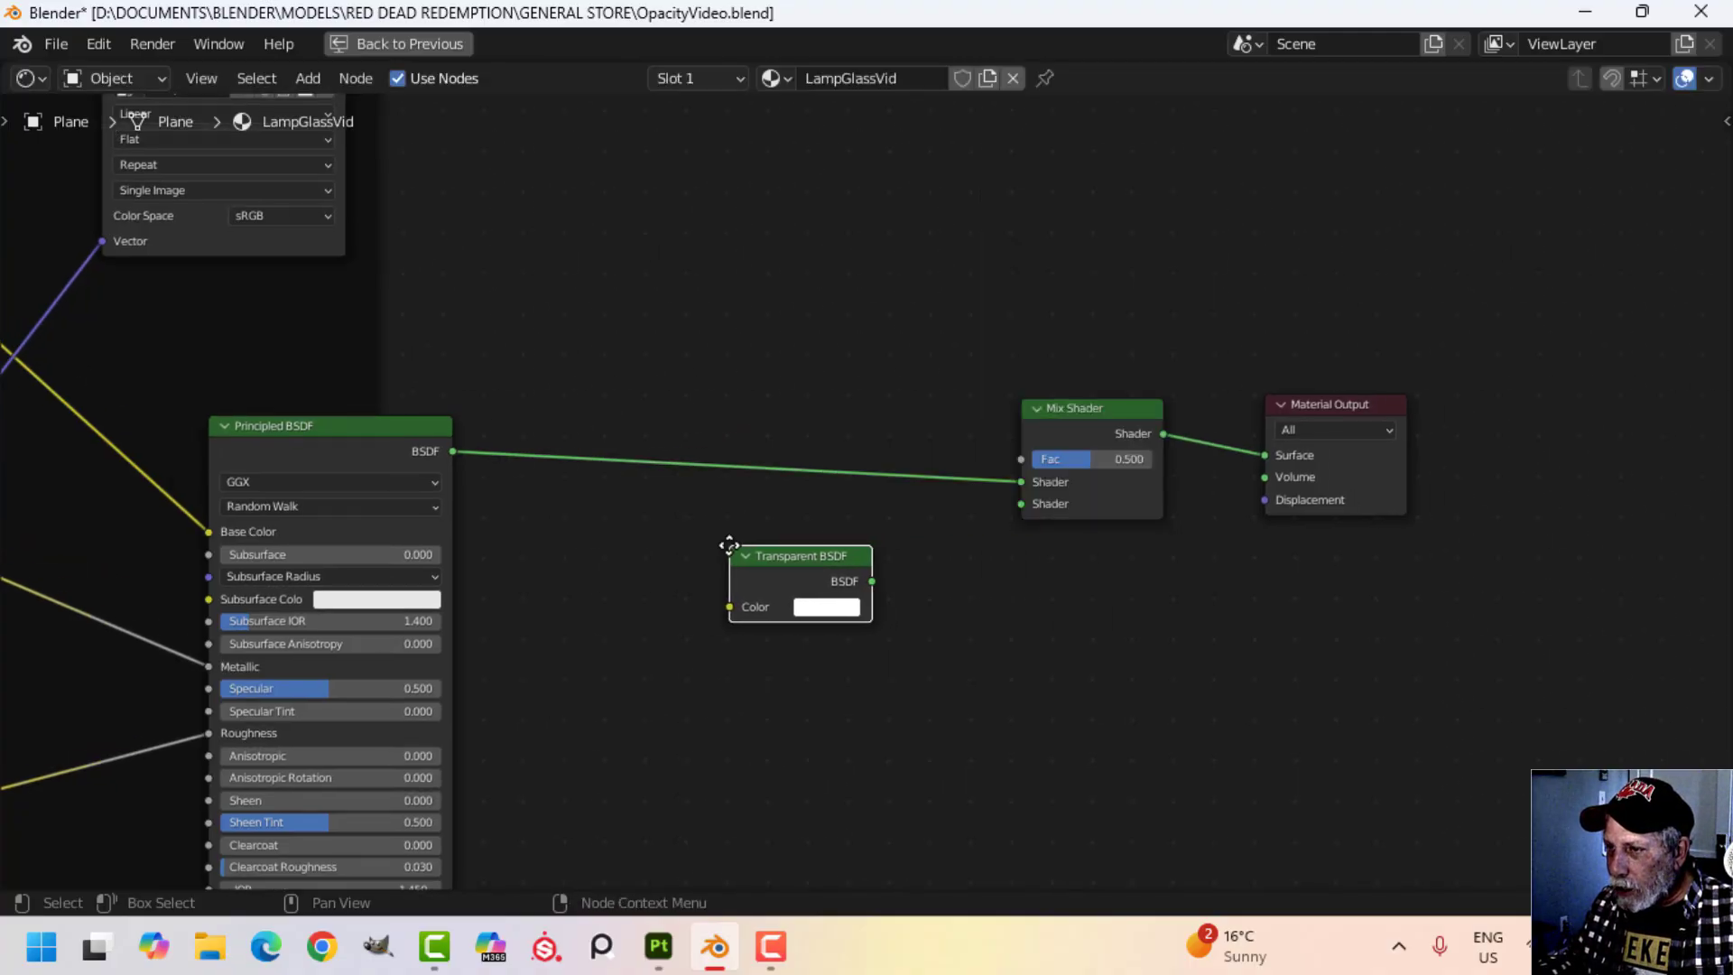
left_click(728, 554)
left_click_drag(871, 582, 1021, 503)
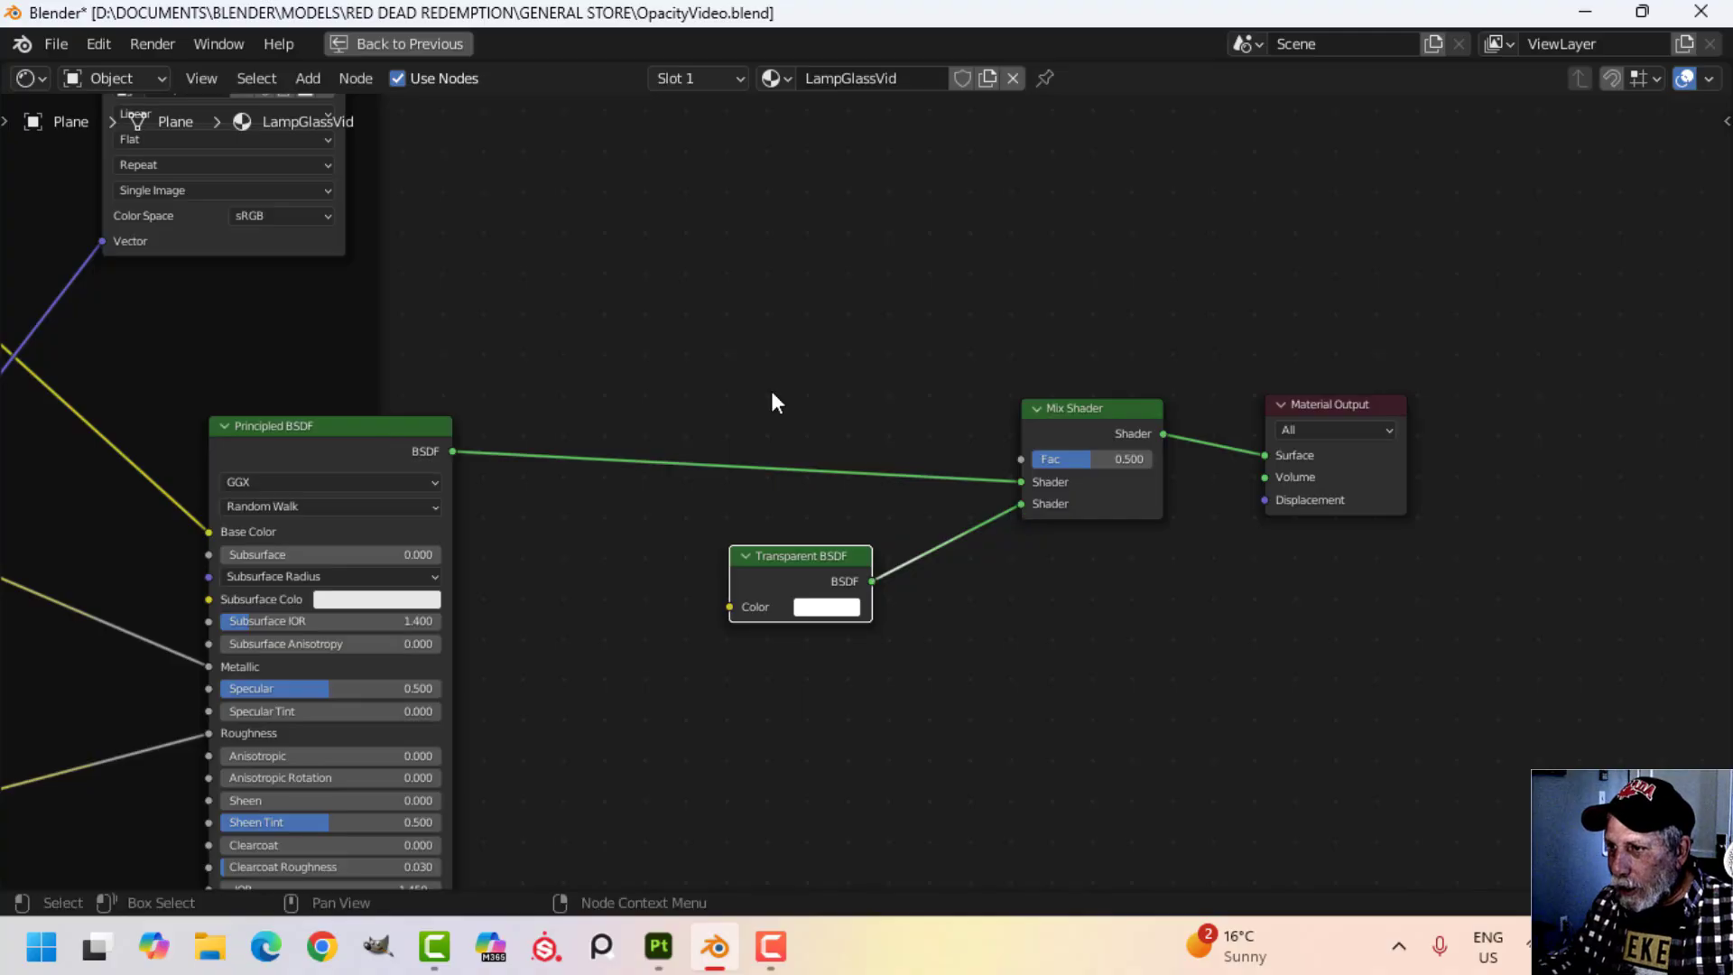
Connect the duplicated texture's Color output to the Mix Shader's Fac input and restore the full Shading layout.
scroll(771, 387, "down", 1)
mouse_move(476, 188)
left_mouse_down()
mouse_move(612, 235)
mouse_move(1014, 503)
mouse_move(1055, 551)
left_mouse_up()
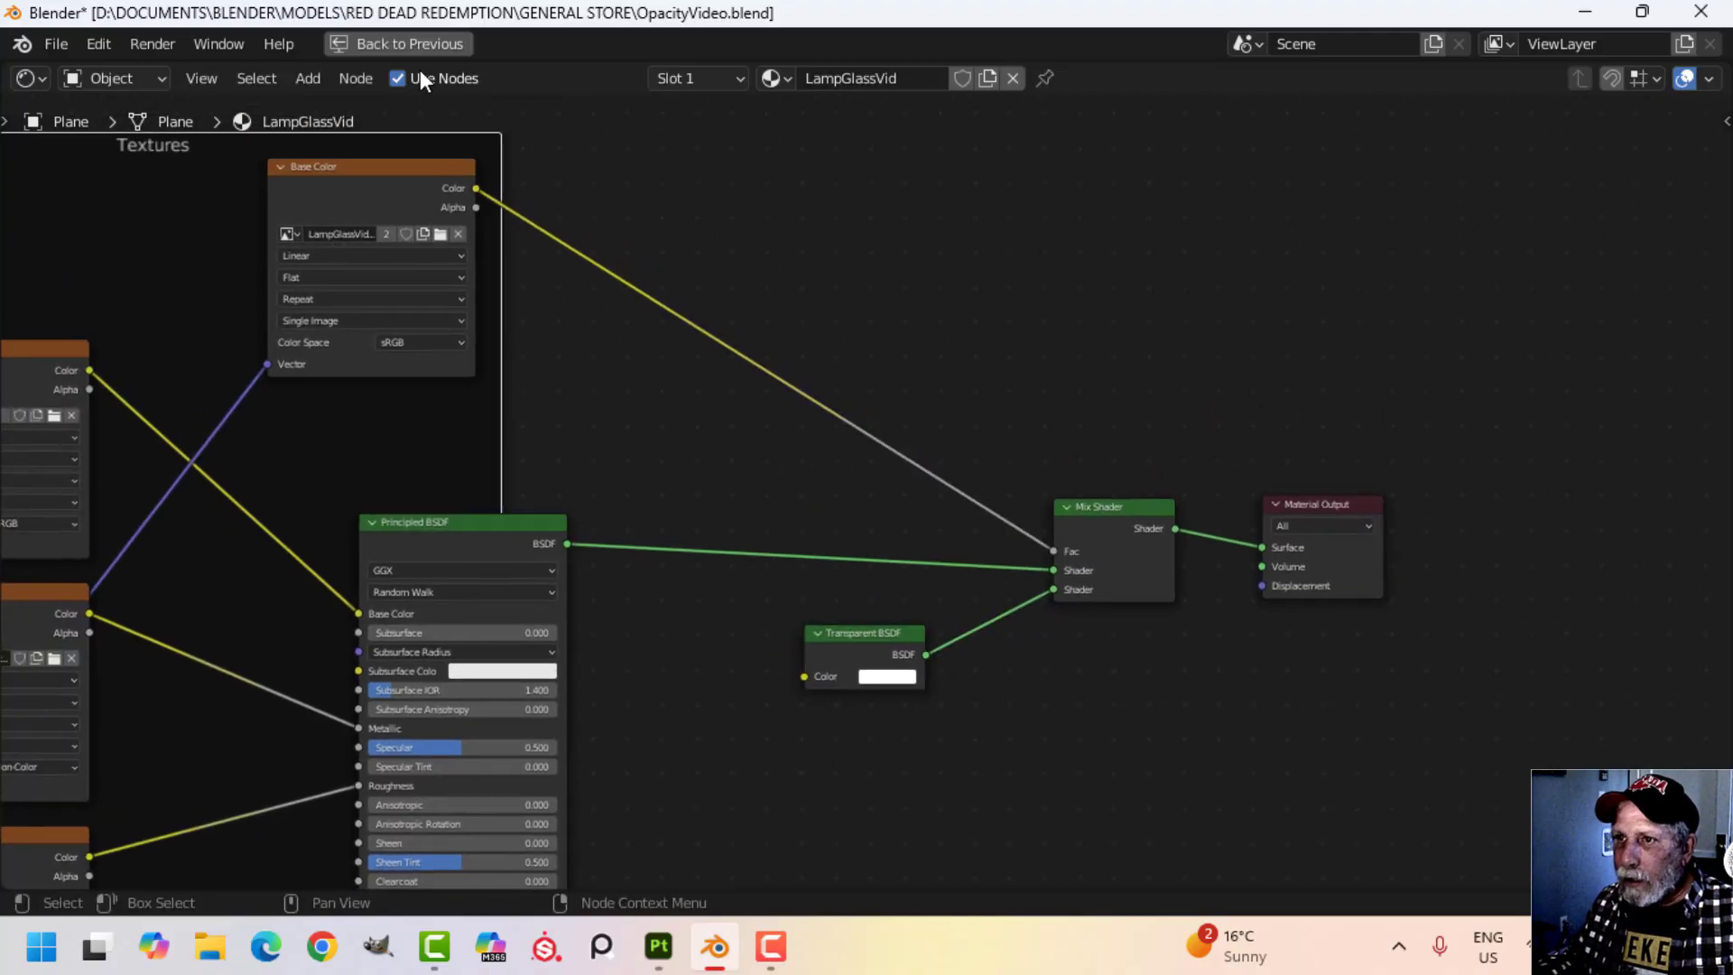
left_click(429, 43)
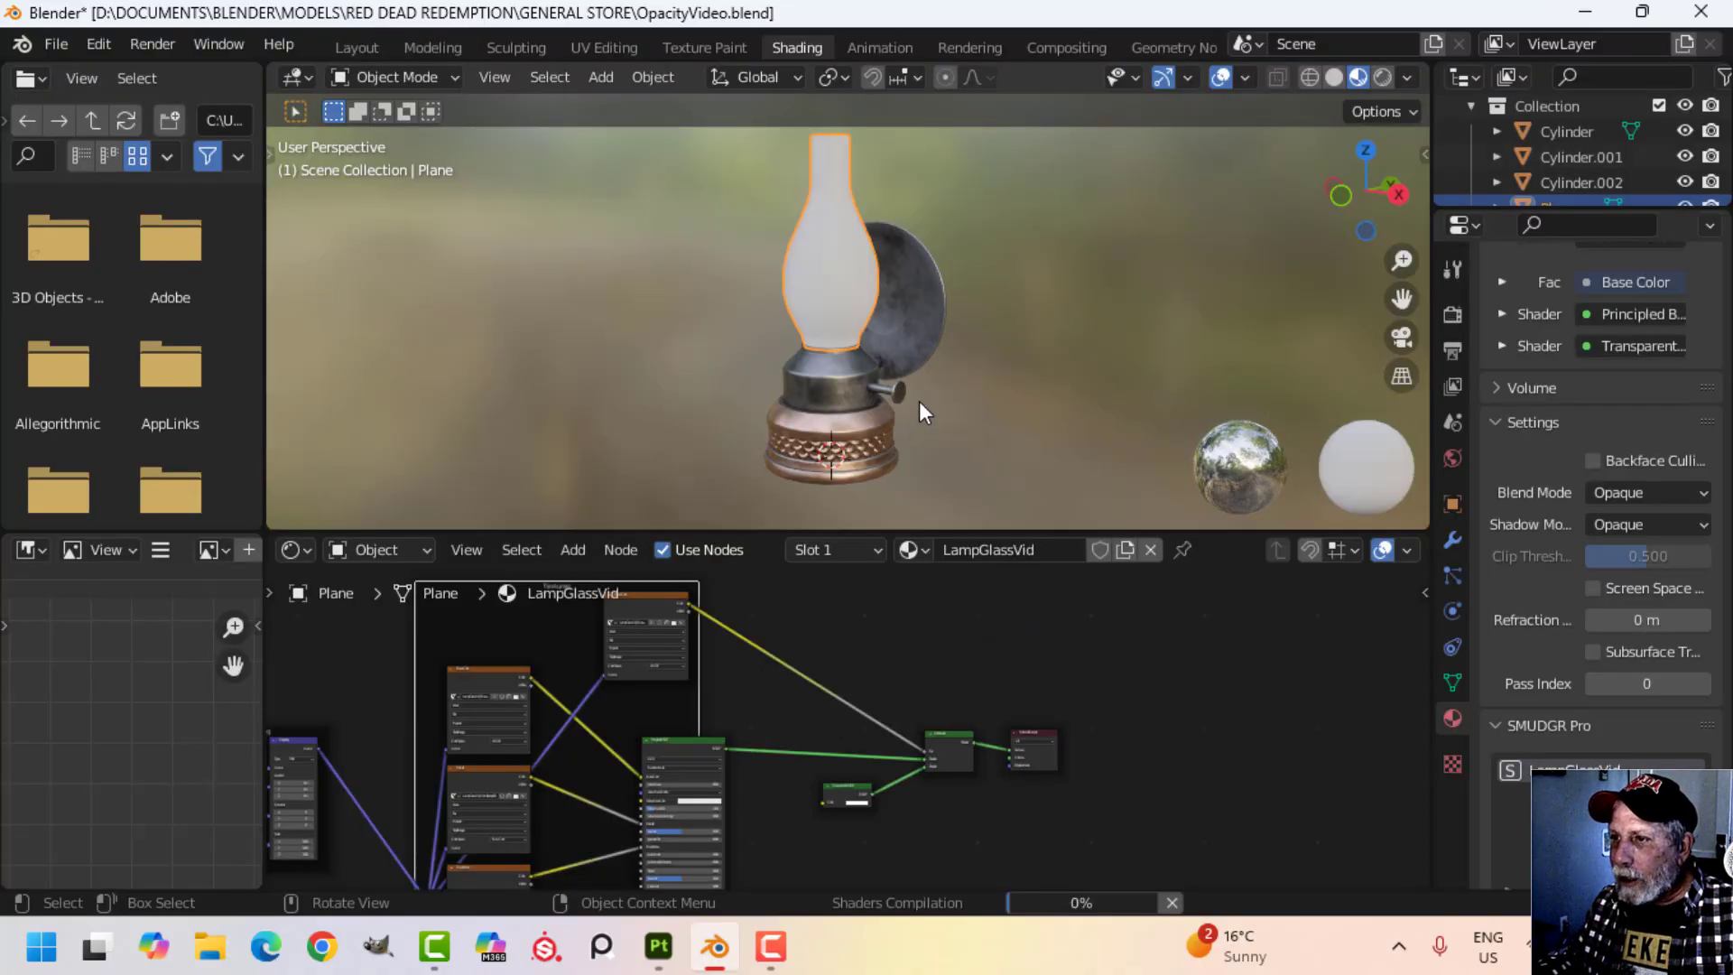
Set the LampGlassVid material's Blend Mode to Alpha Blend and its Shadow Mode to Alpha Hashed.
scroll(929, 397, "up", 3)
middle_click_drag(889, 333, 867, 397)
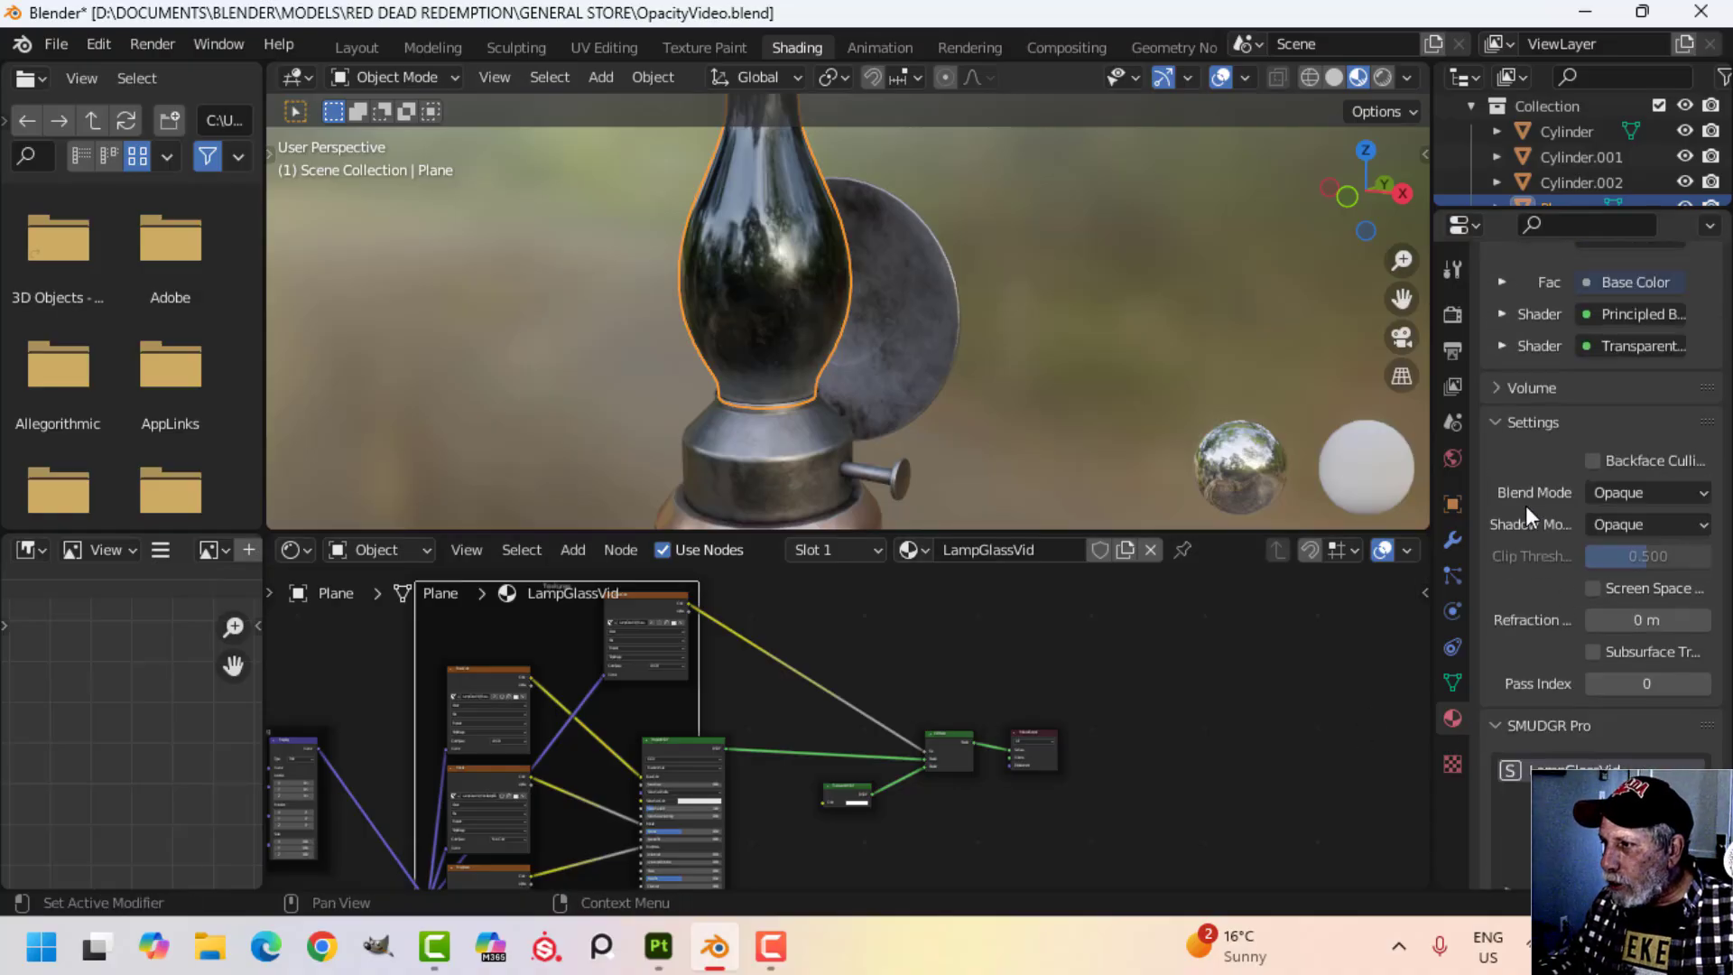
left_click(1503, 418)
left_click(1509, 428)
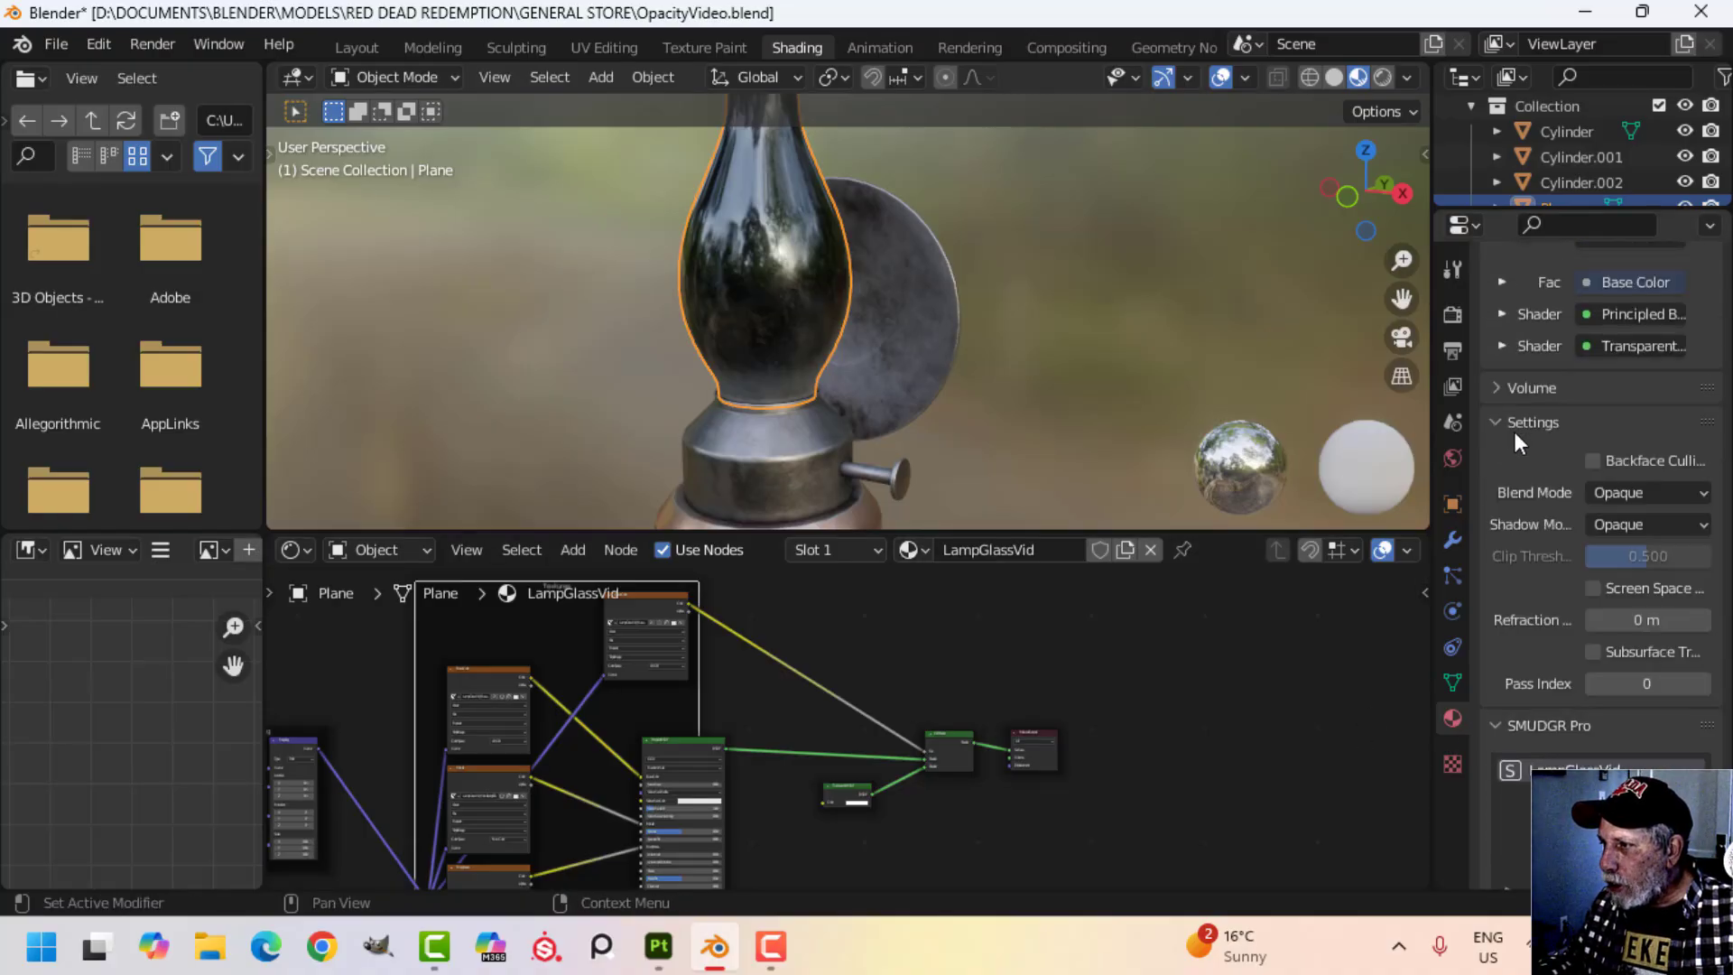
left_click(1633, 496)
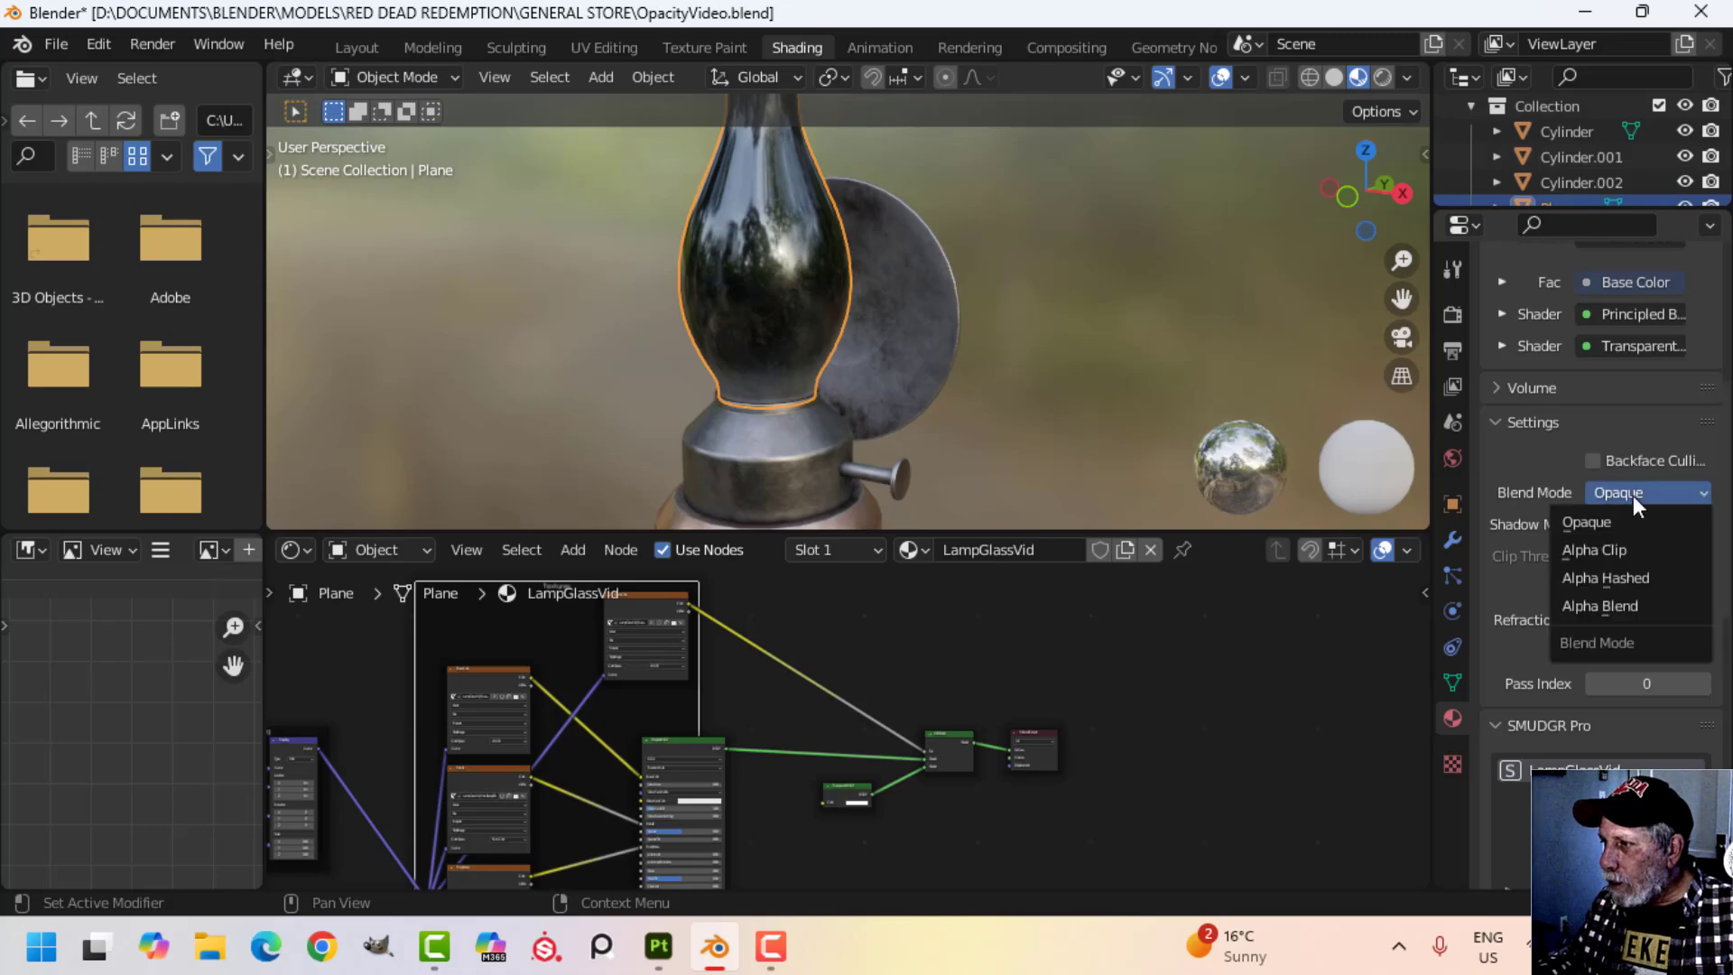
left_click(1600, 605)
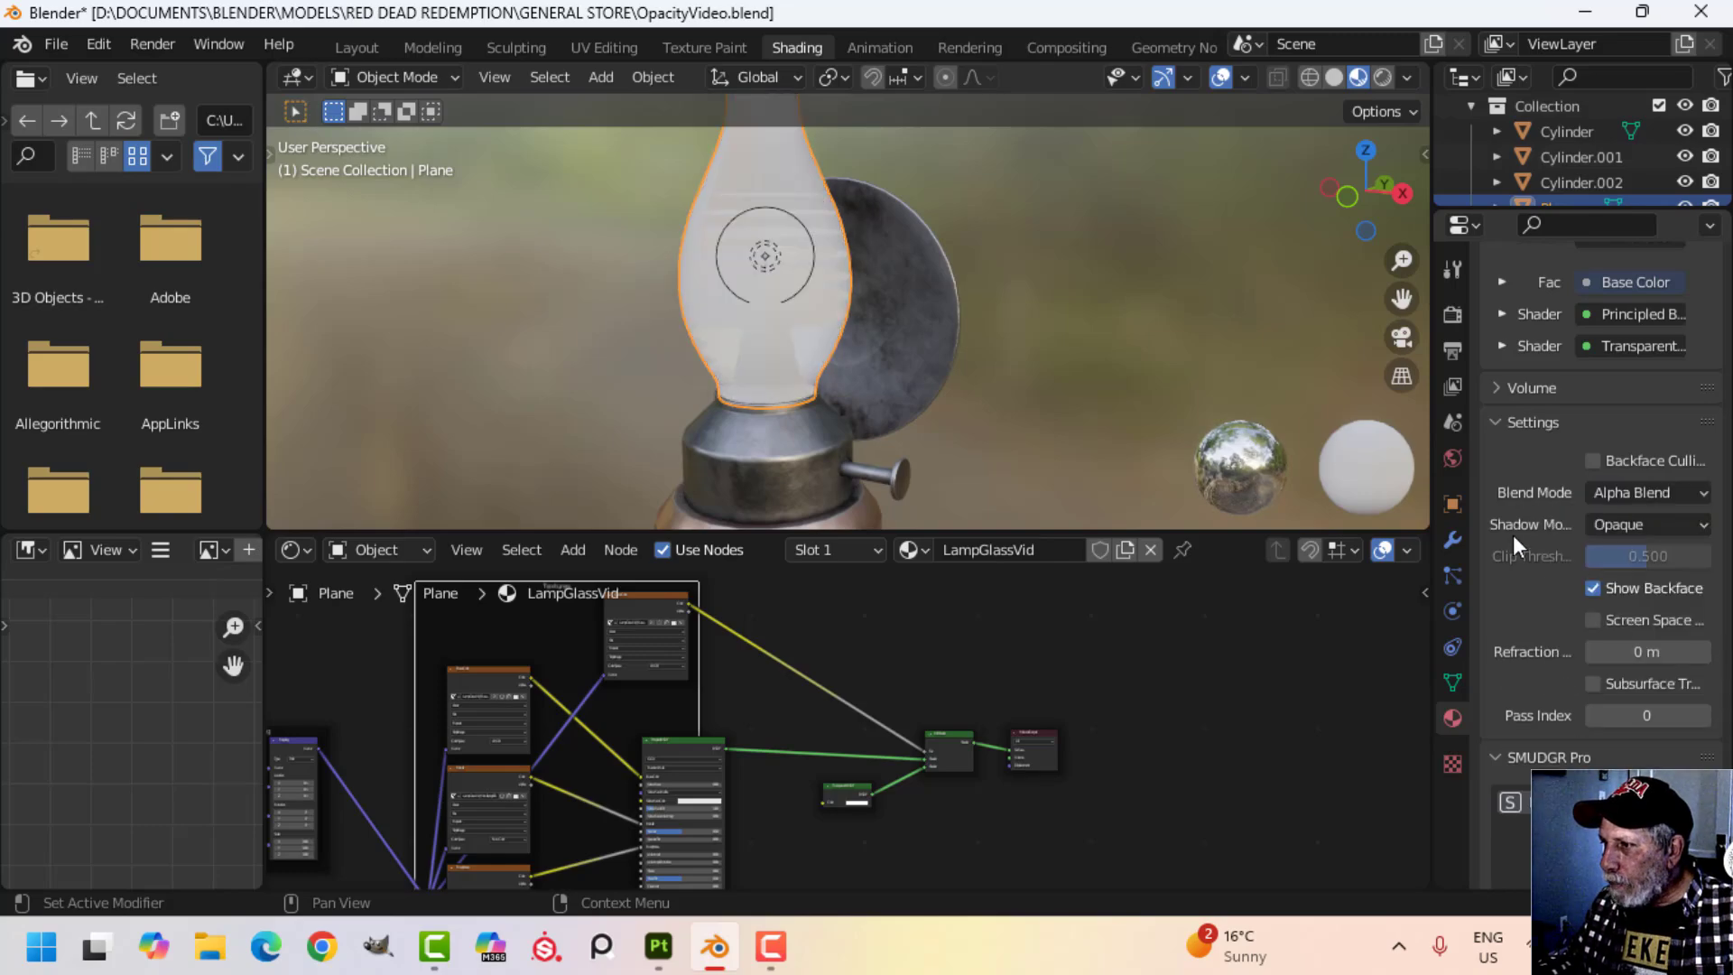
left_click(1616, 526)
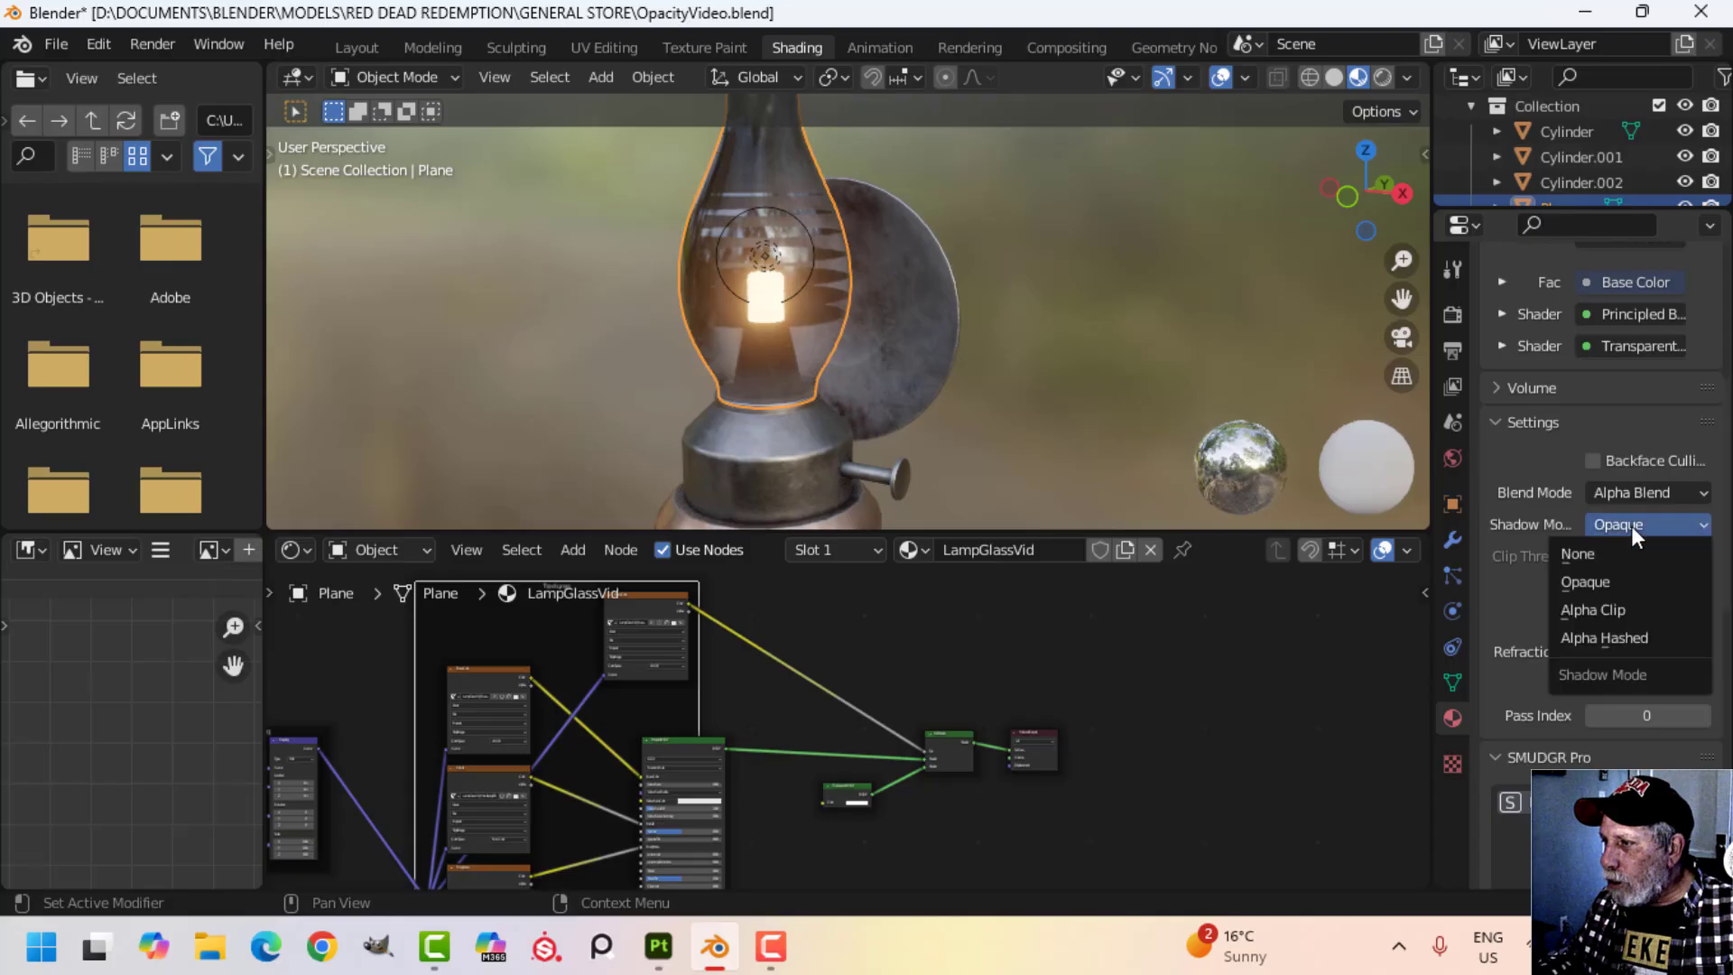
left_click(1621, 634)
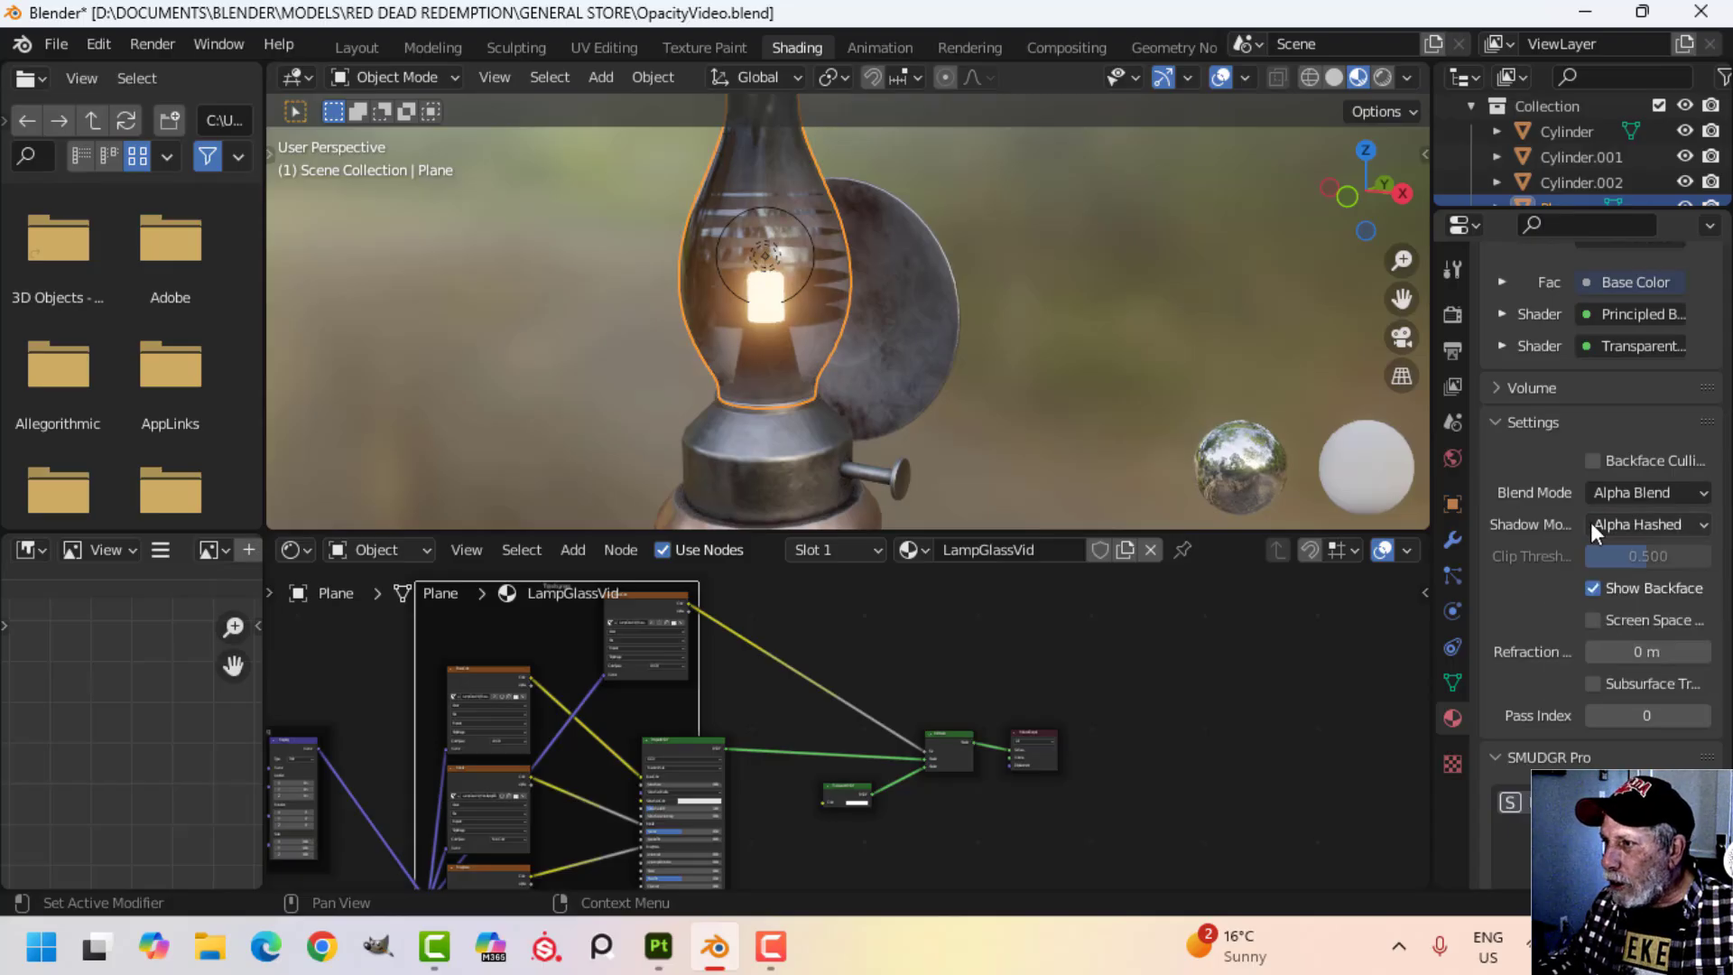
Enable Backface Culling for the lamp glass material and inspect the glass up close from another angle.
left_click(1594, 461)
middle_click_drag(1011, 397, 913, 328)
scroll(913, 329, "up", 5)
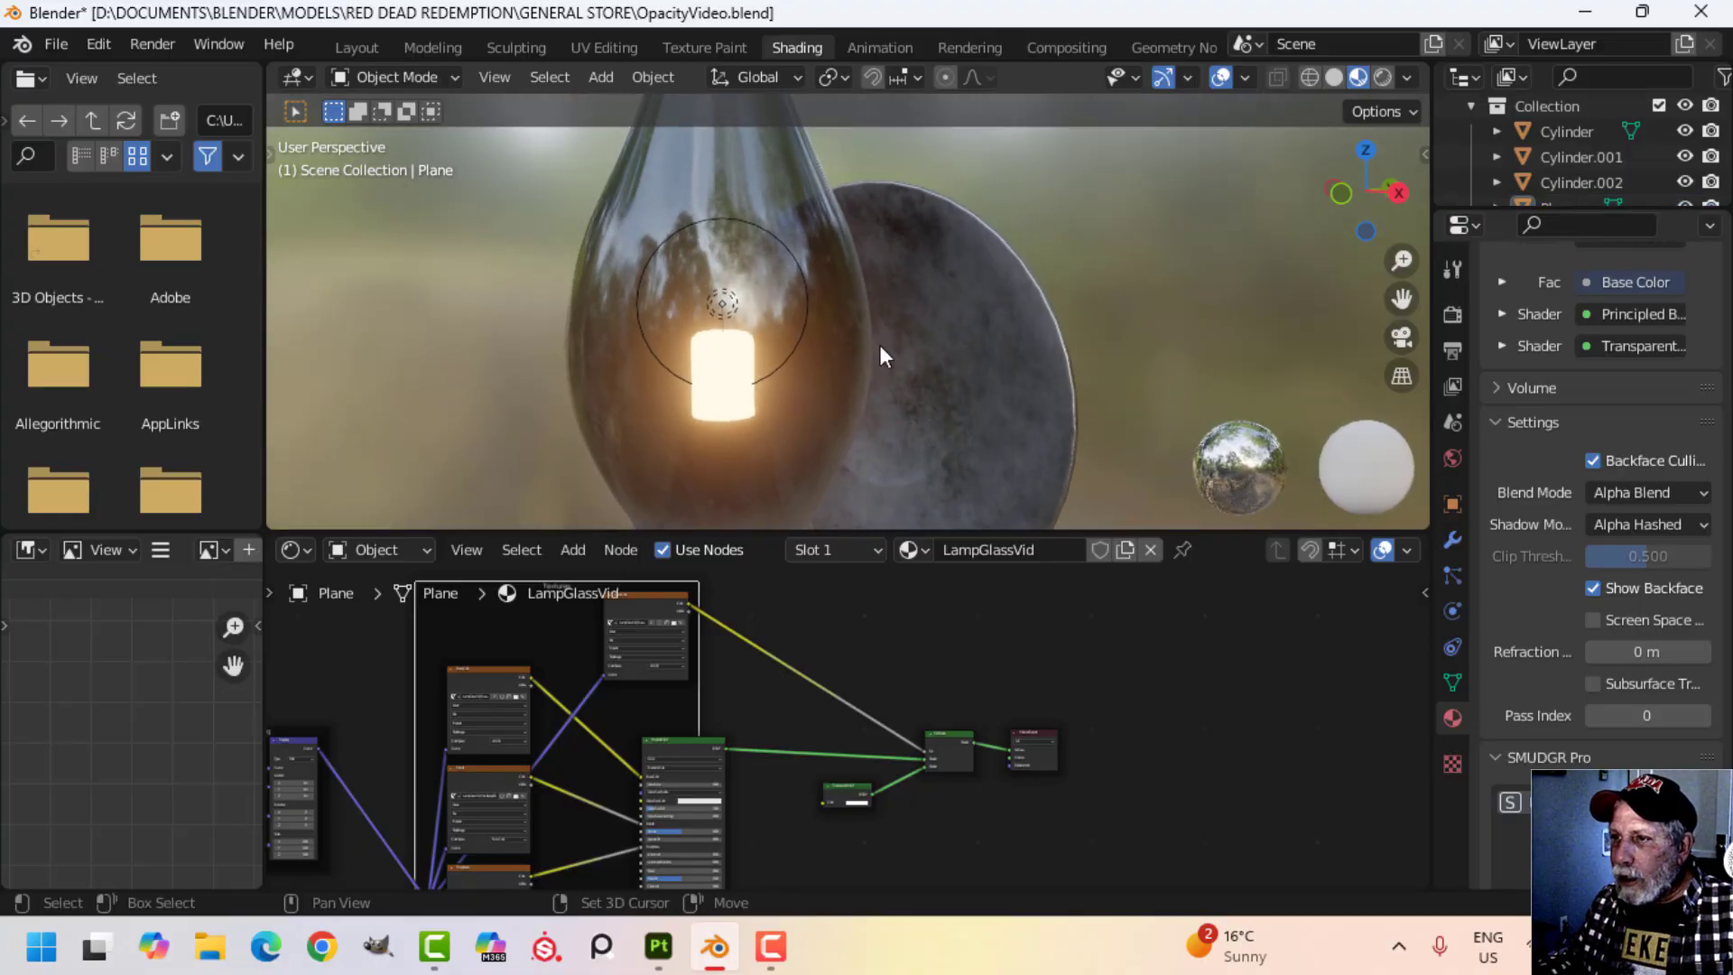
middle_click_drag(816, 264, 823, 345, "shift")
scroll(825, 240, "down", 3)
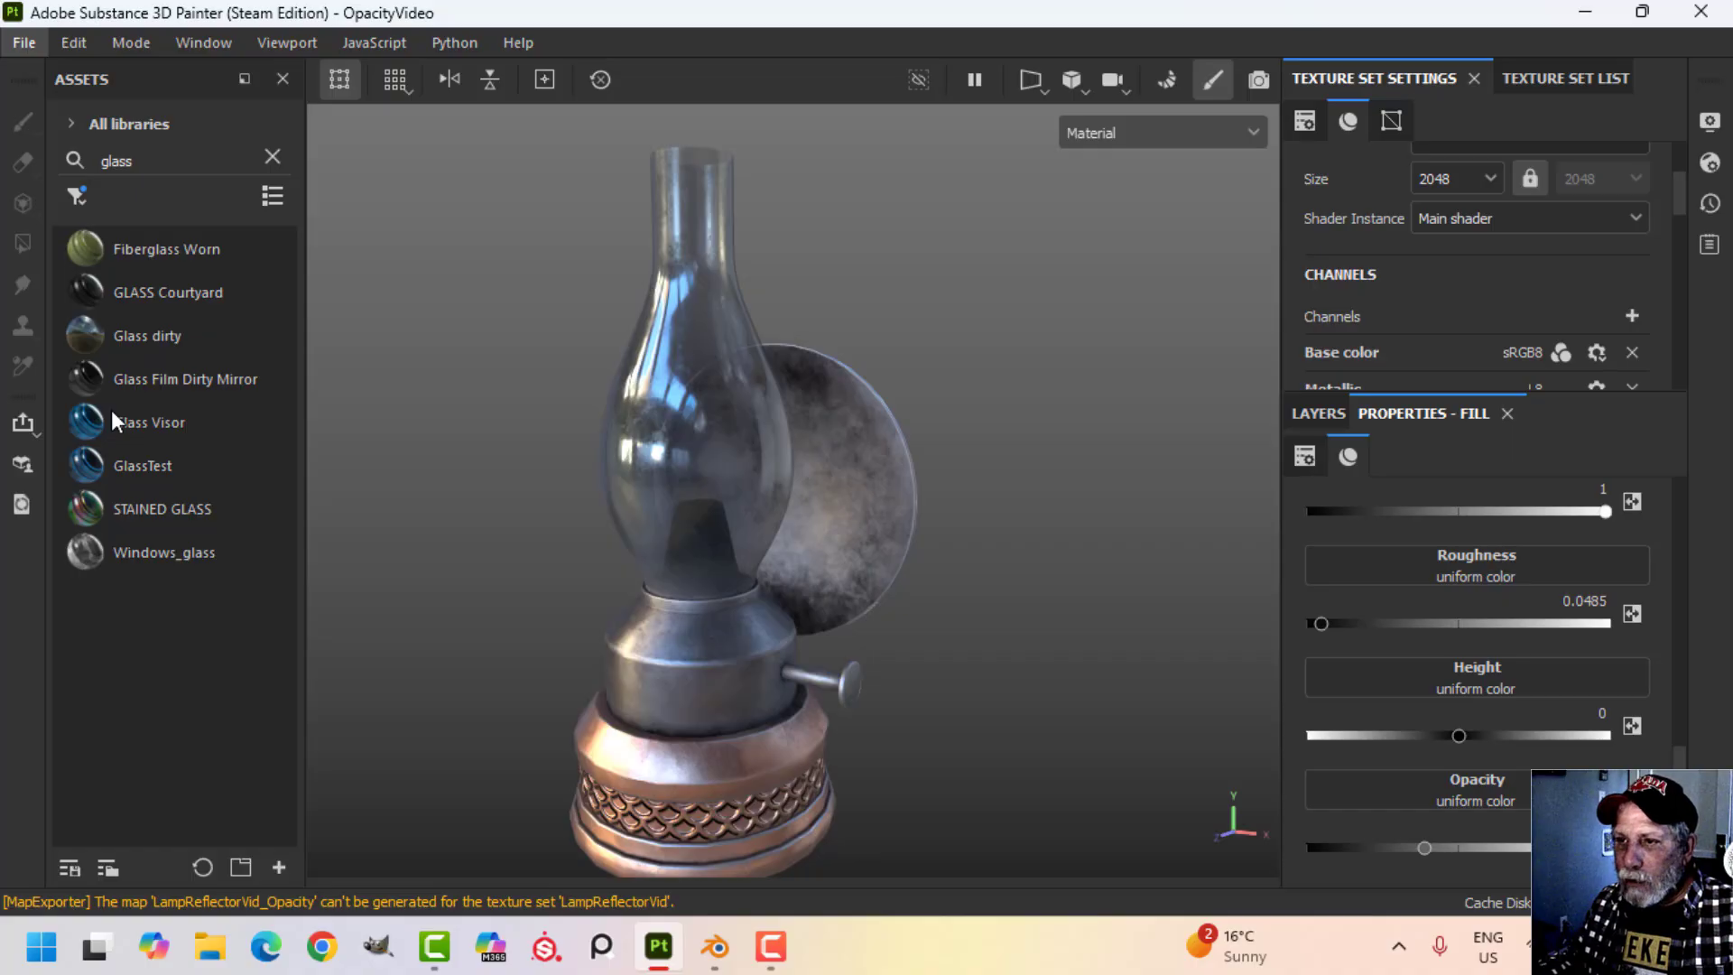
In Substance 3D Painter's texture export settings, examine the PBR Metallic Roughness With Opacity output template and the start of its Opacity map name.
key("ctrl+shift+e")
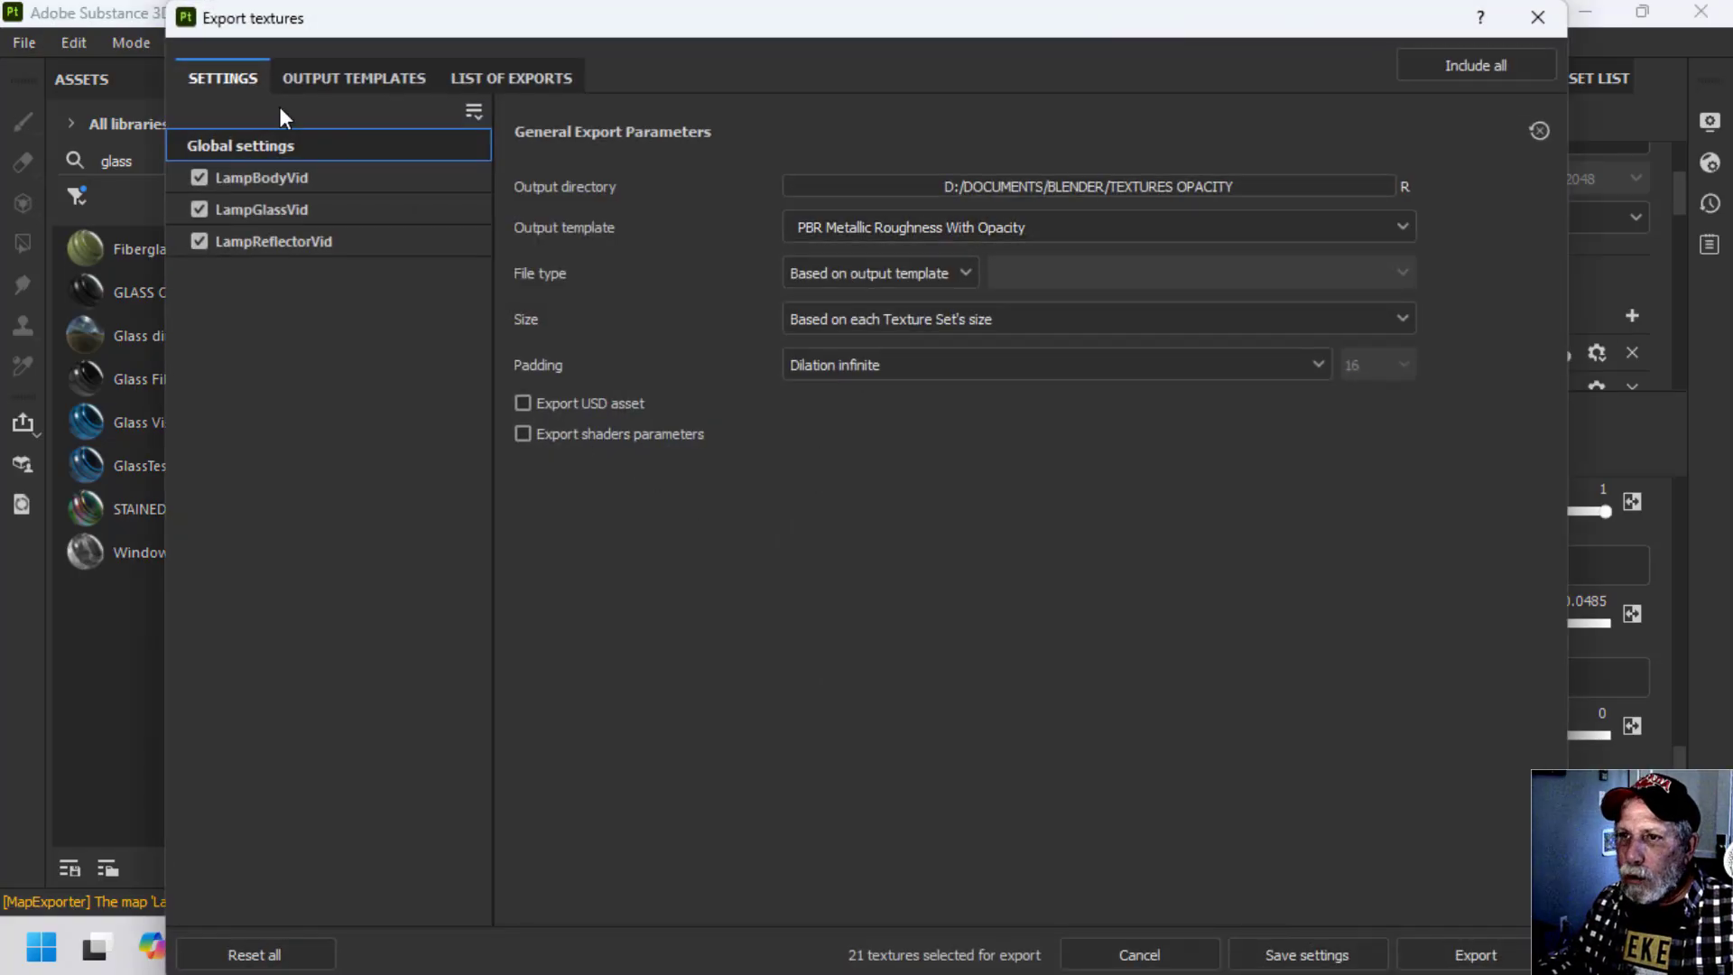
left_click(343, 78)
scroll(220, 567, "down", 2)
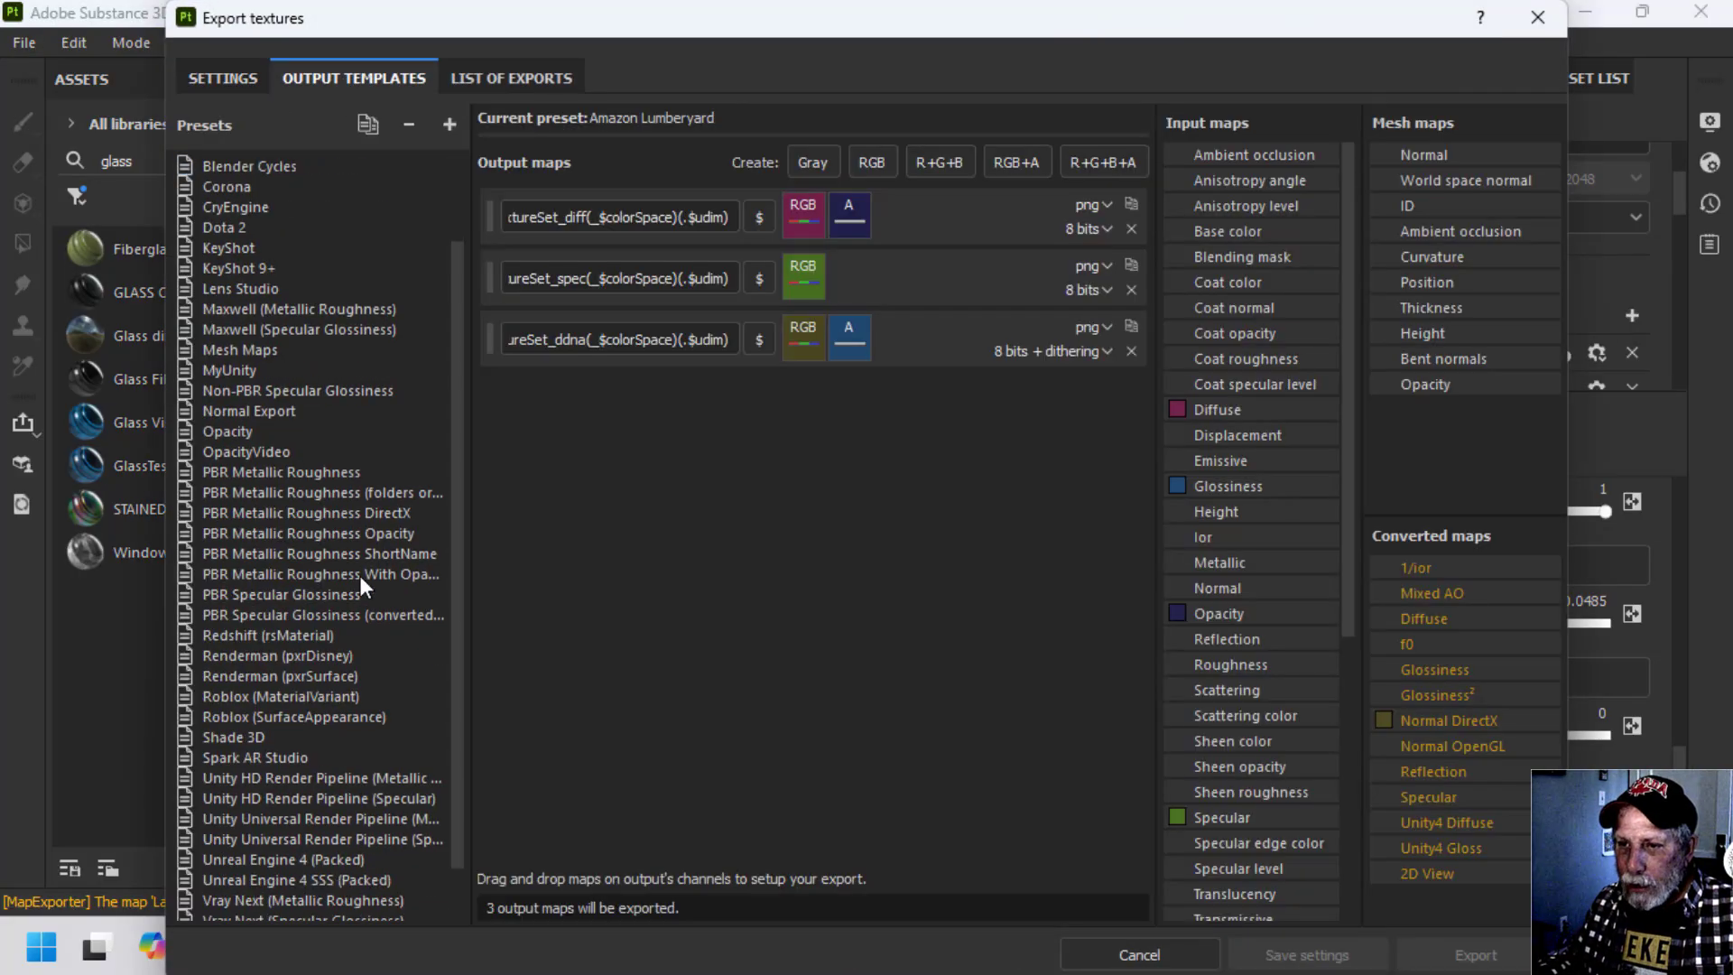
left_click(387, 574)
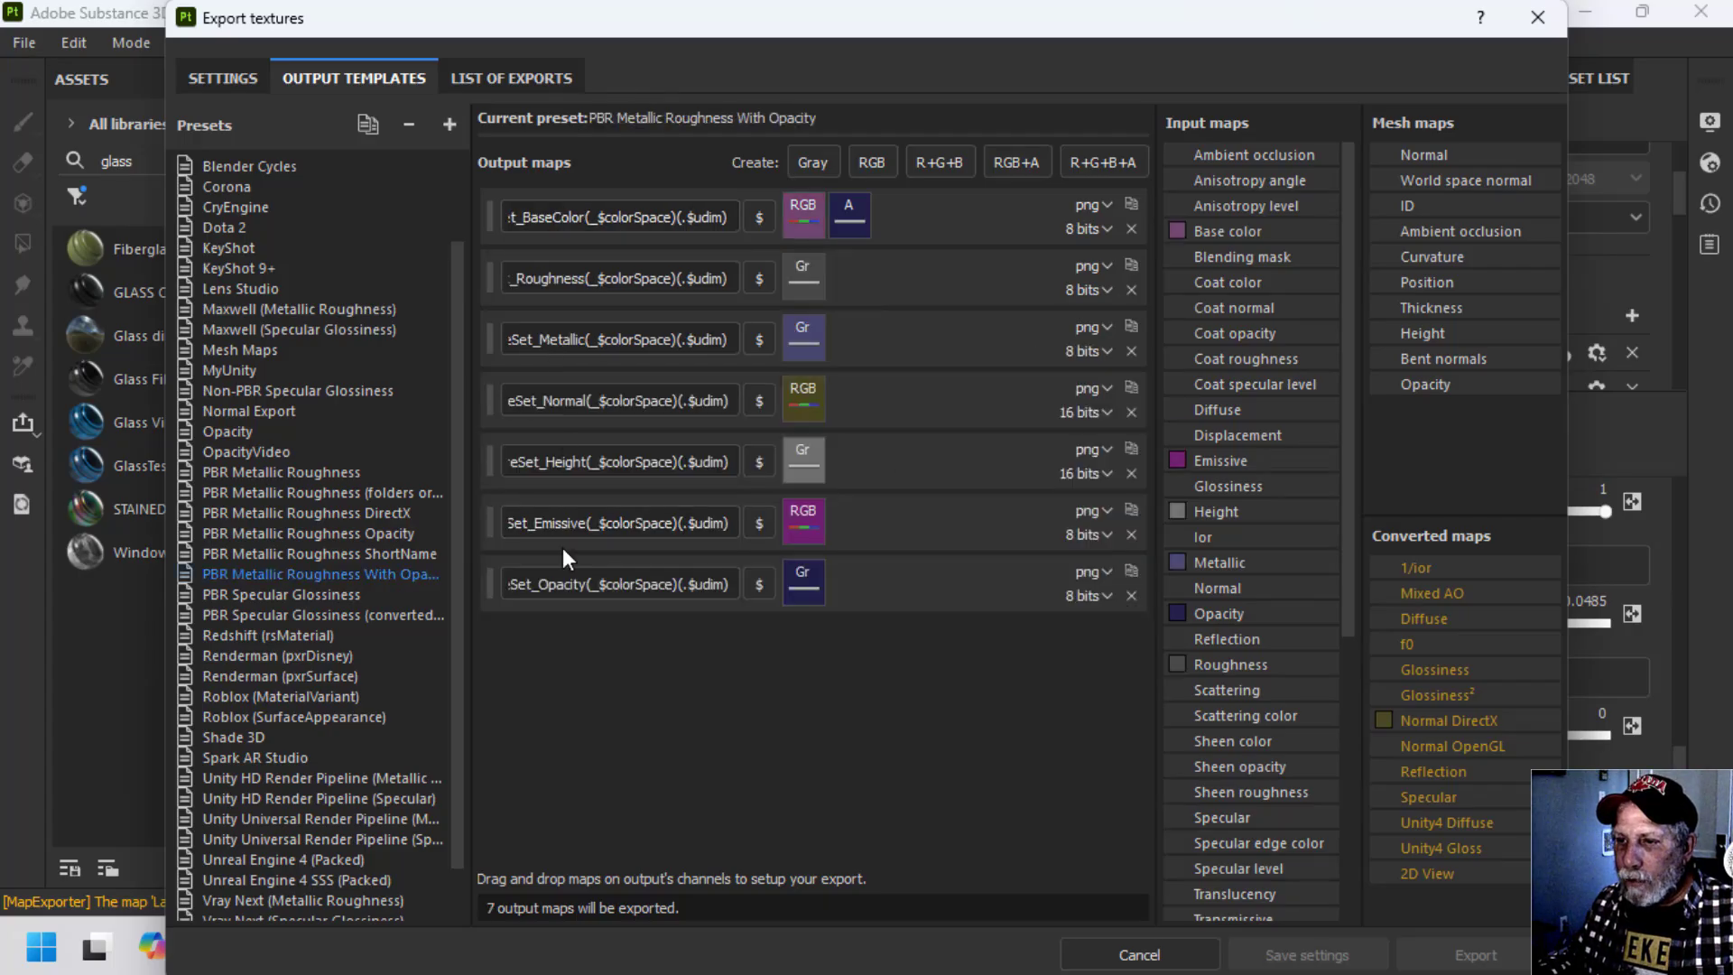
left_click(599, 574)
key("Home")
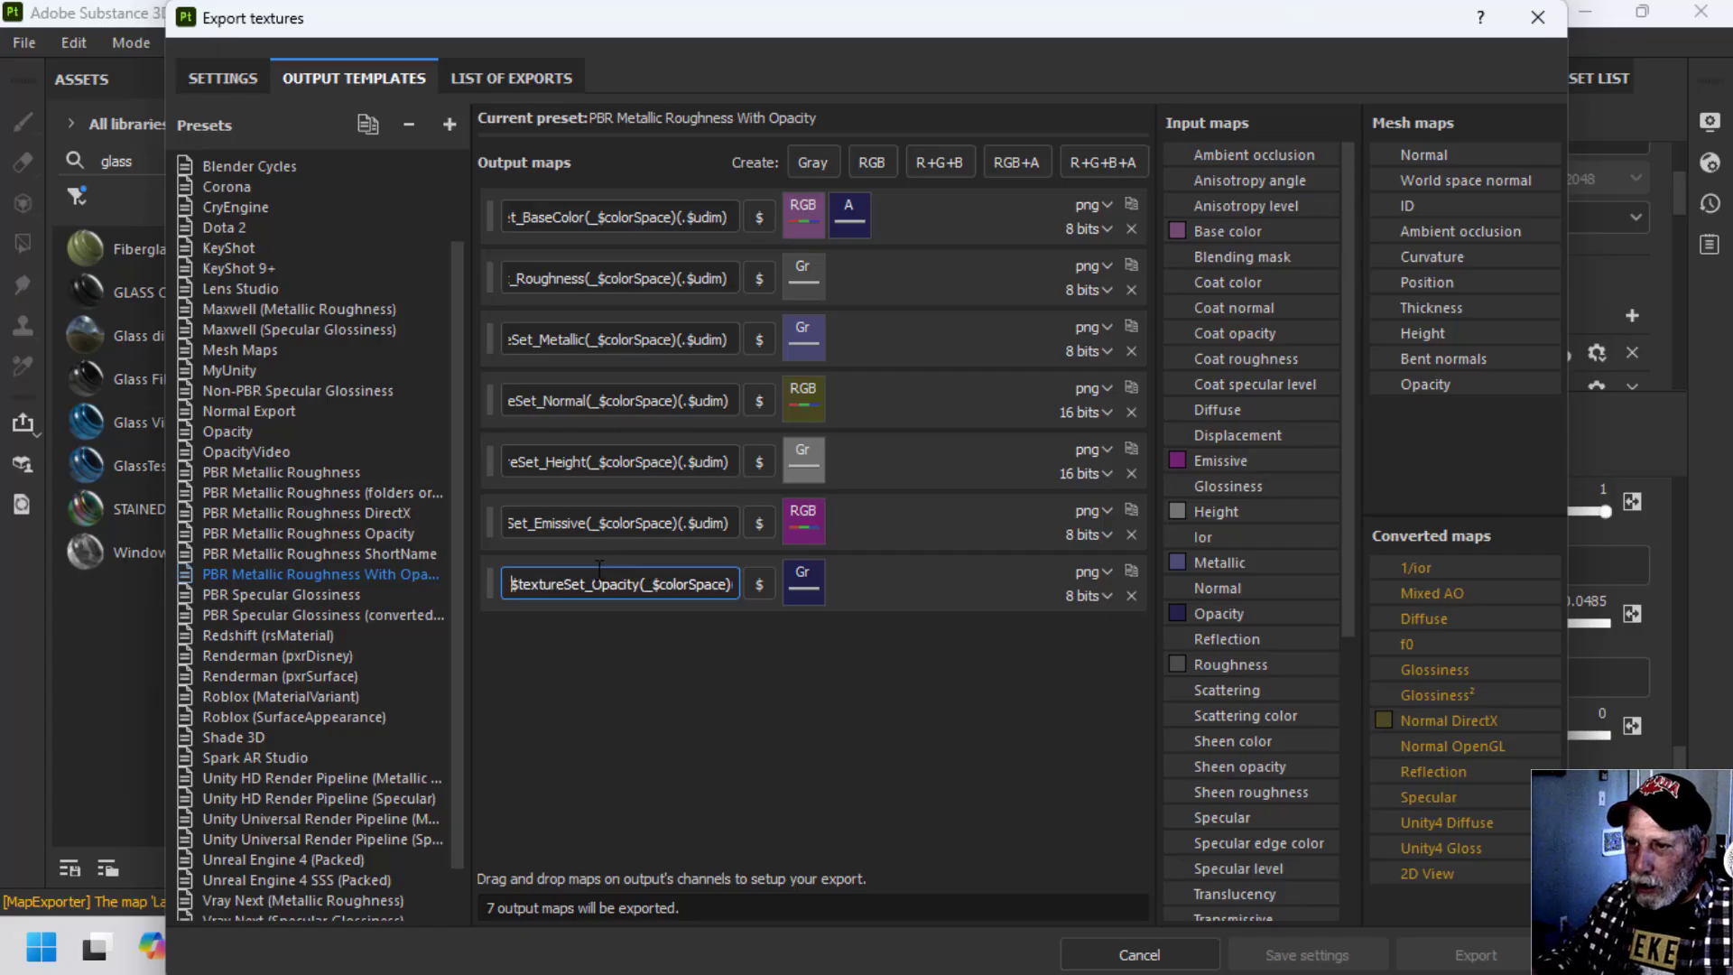